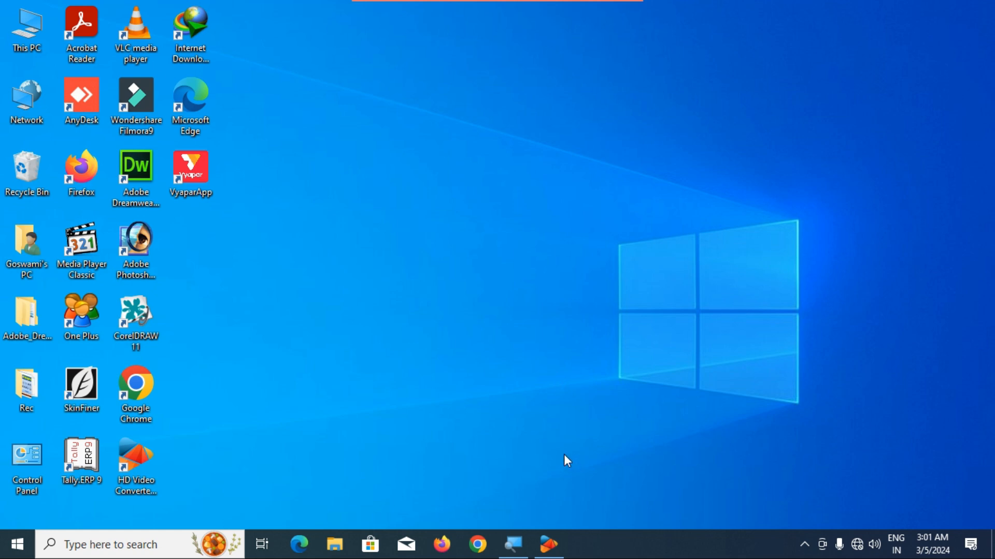
Launch Microsoft Word through the Run dialog and fill the blank document with sample paragraphs using =rand()
key(super+r)
key(Return)
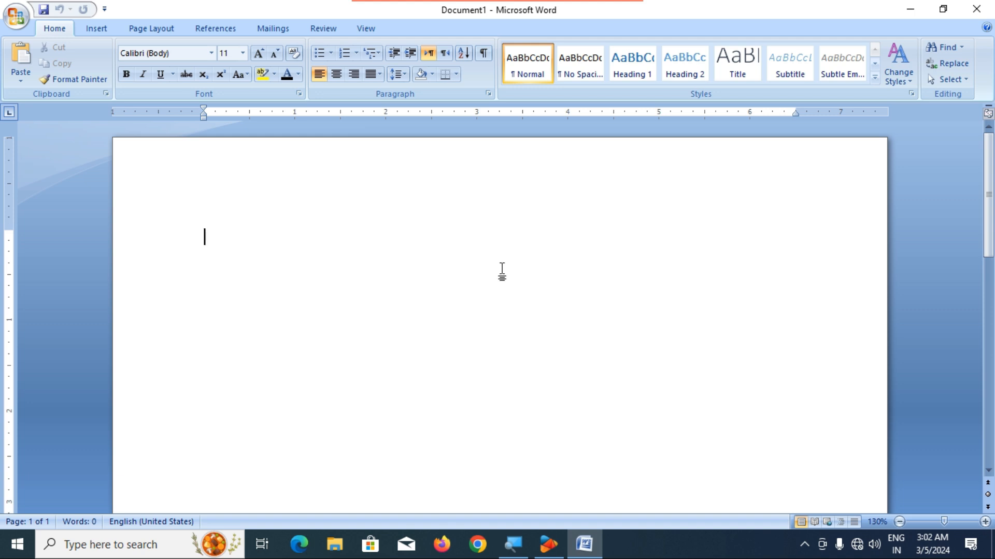
text(=rand)
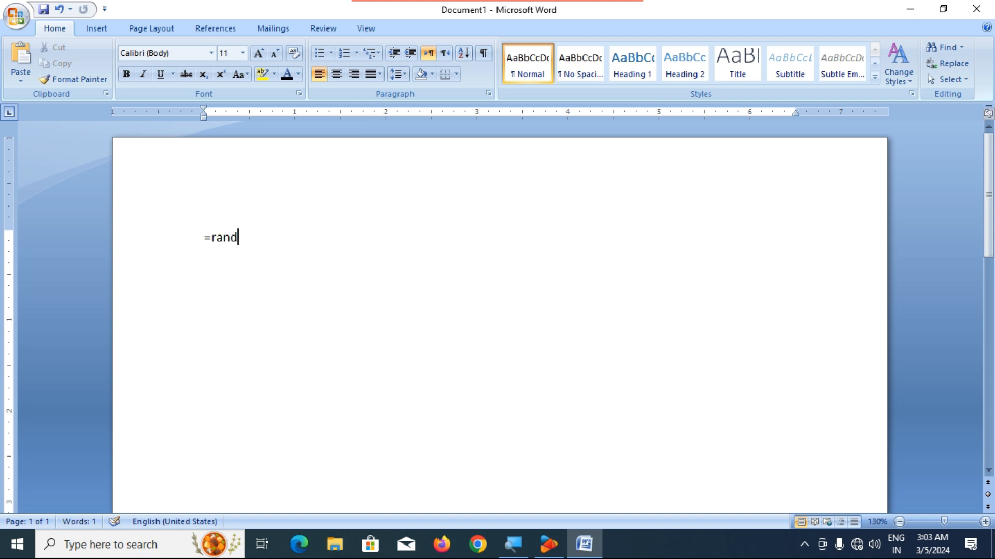
text(())
key(Return)
click(332, 341)
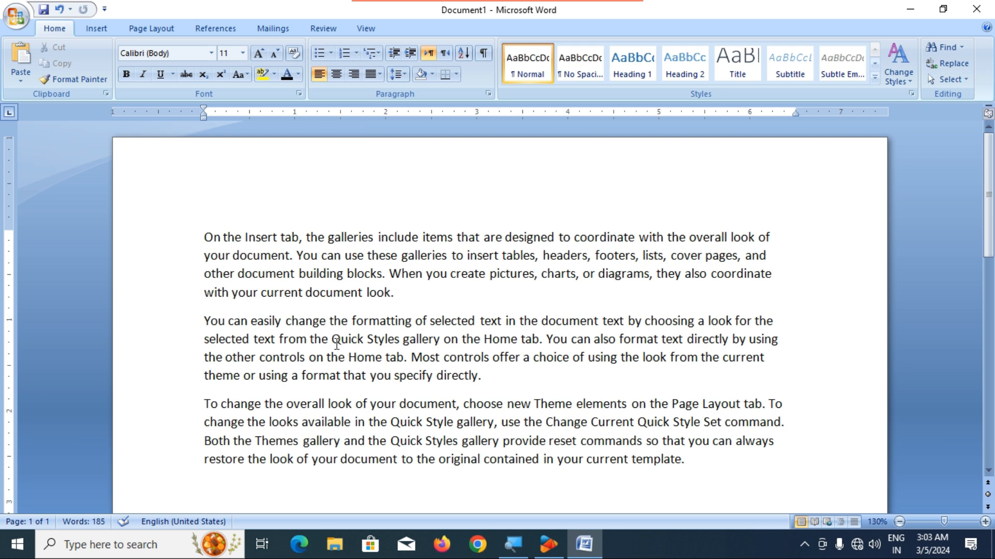
Insert a new line above the first paragraph and enter the heading text "Computer"
click(208, 238)
key(Return)
key(Up)
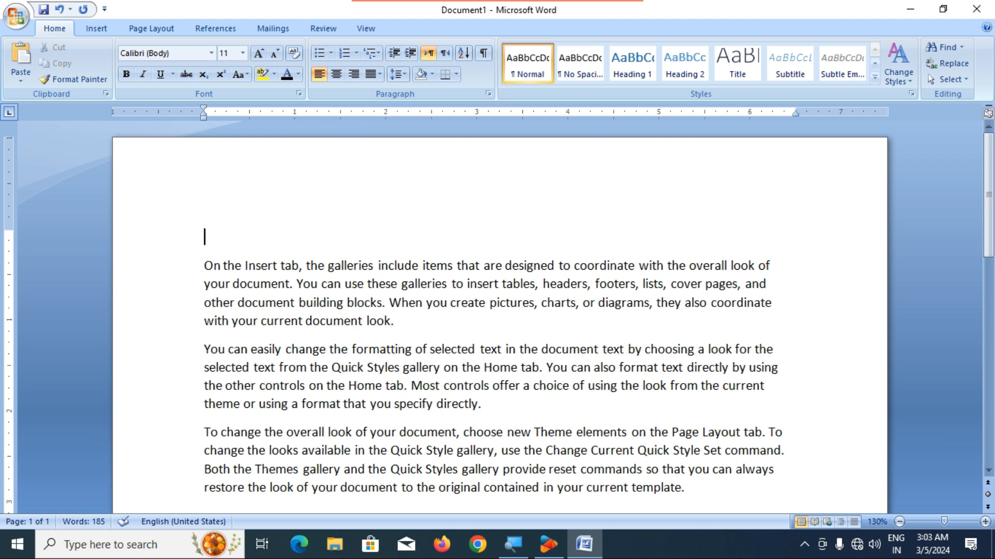
text(Computer)
drag(202, 237, 263, 237)
click(266, 303)
drag(205, 265, 332, 323)
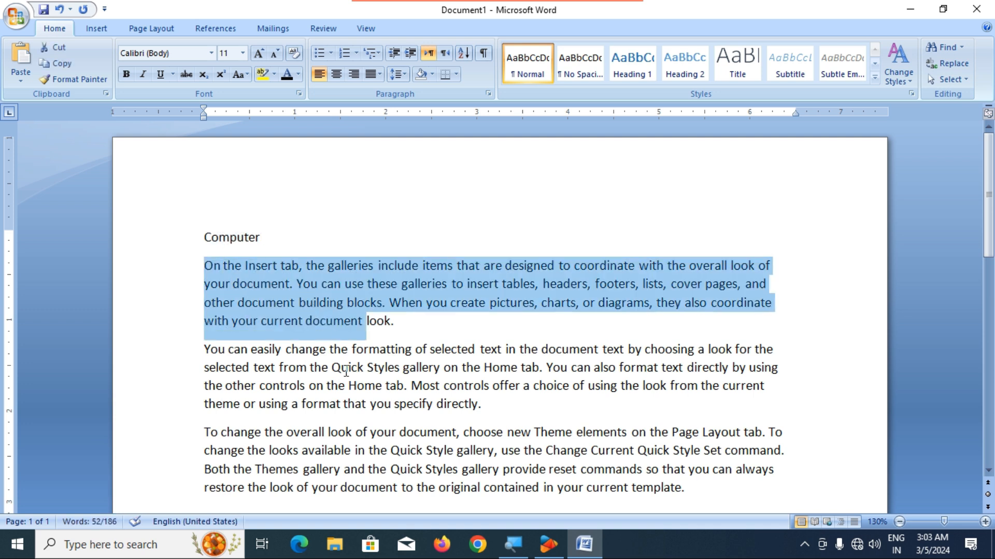
click(357, 385)
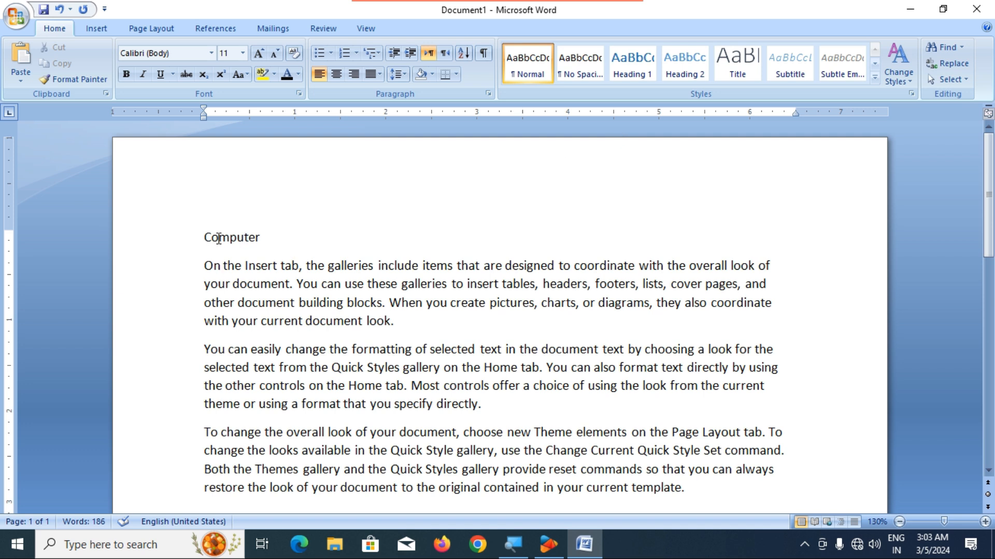
Apply the Heading 1 style to the "Computer" line above the first paragraph
click(688, 74)
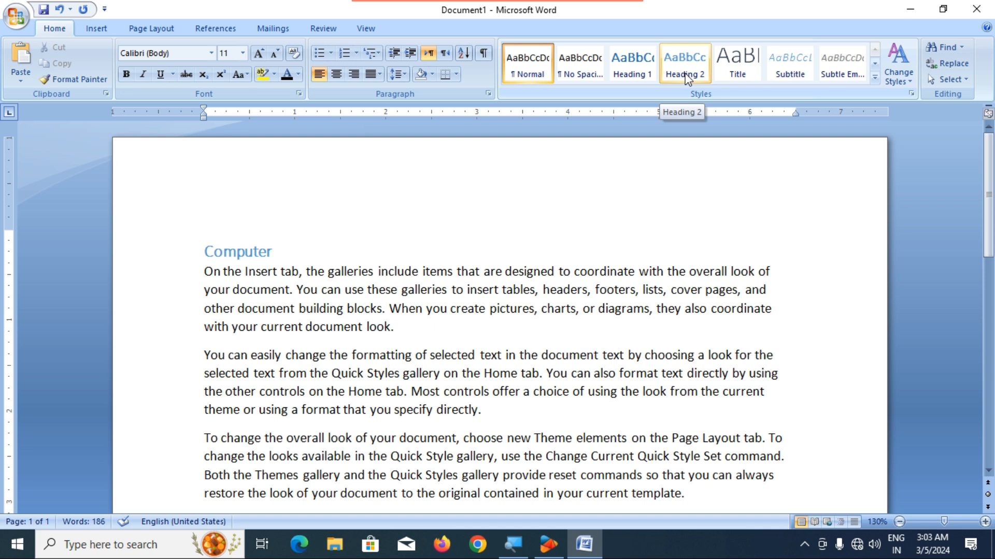
click(630, 73)
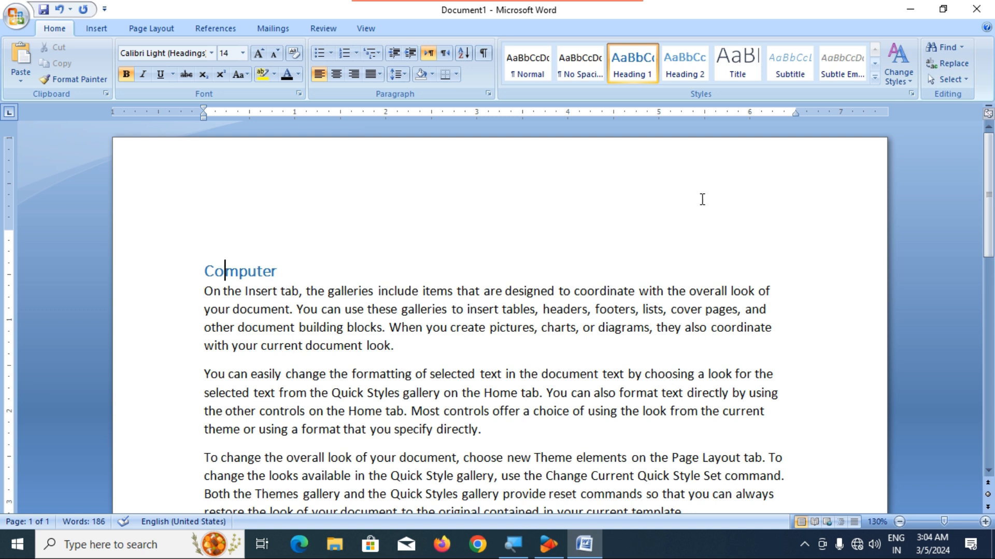
click(875, 77)
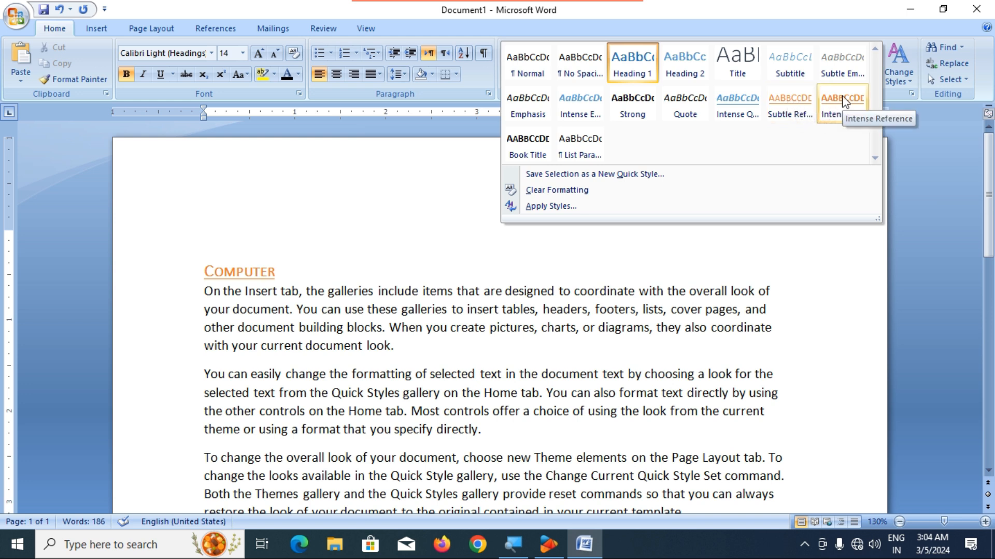
click(412, 176)
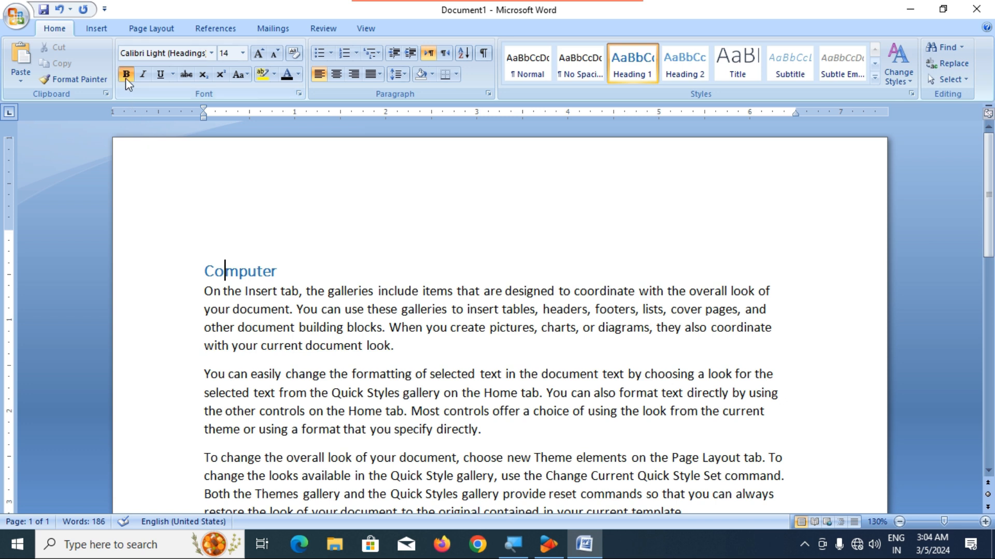
click(201, 27)
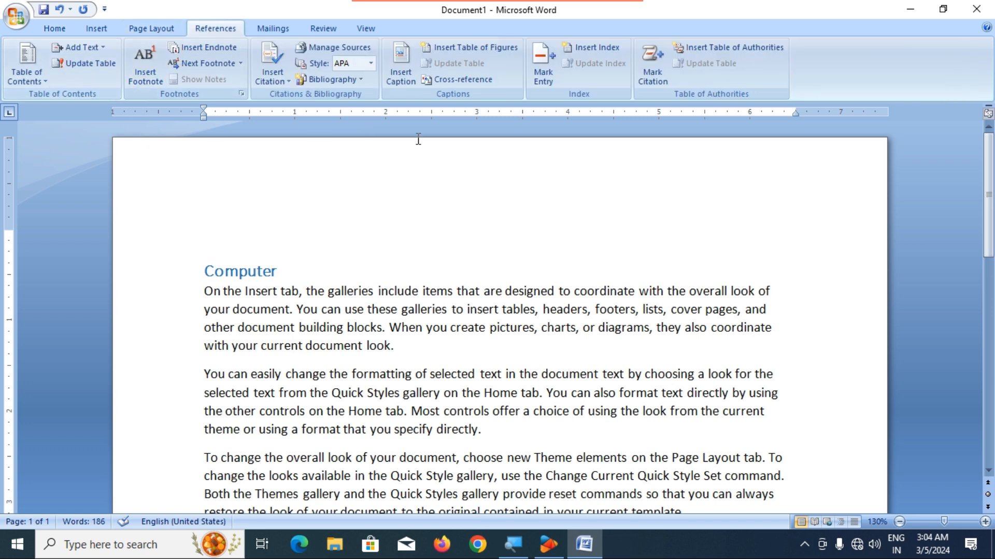
click(67, 32)
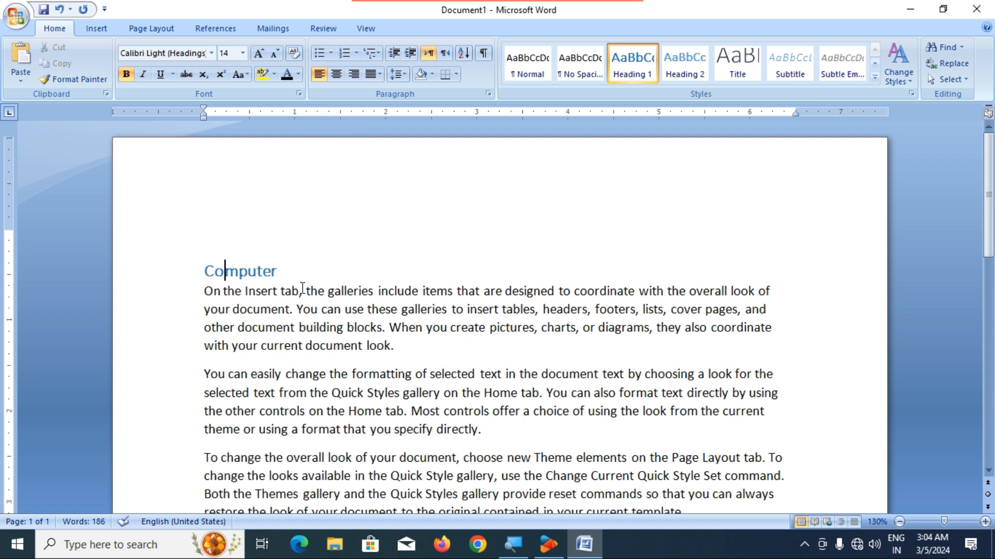
Change the document's style set to Modern
click(907, 85)
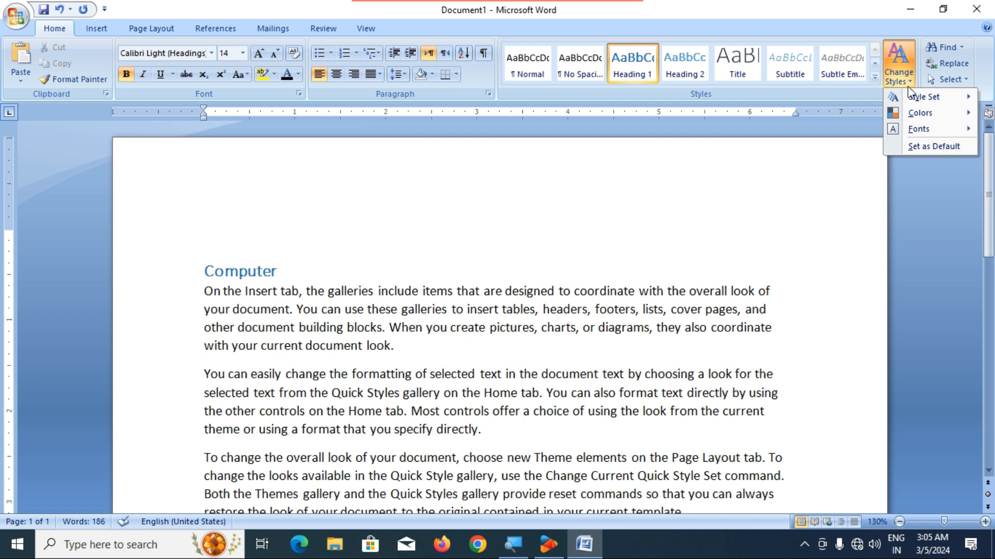
mouse_move(913, 101)
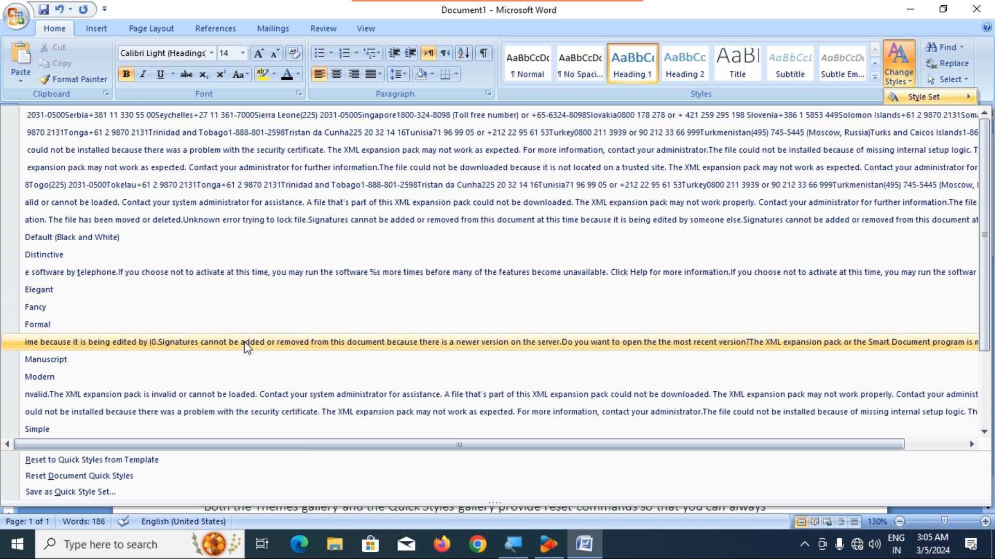
click(241, 381)
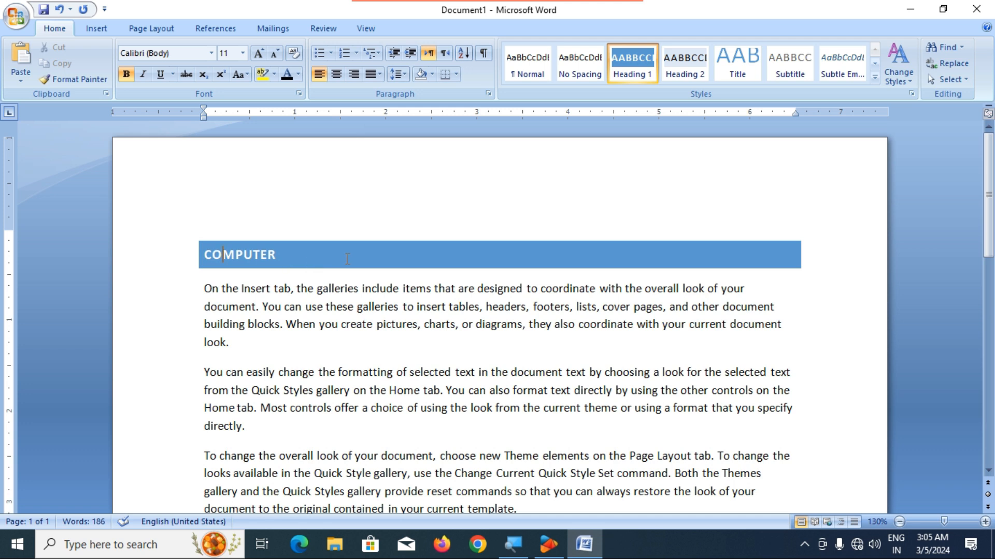
Change the colors of the document's styles to the built-in Verve theme
click(900, 80)
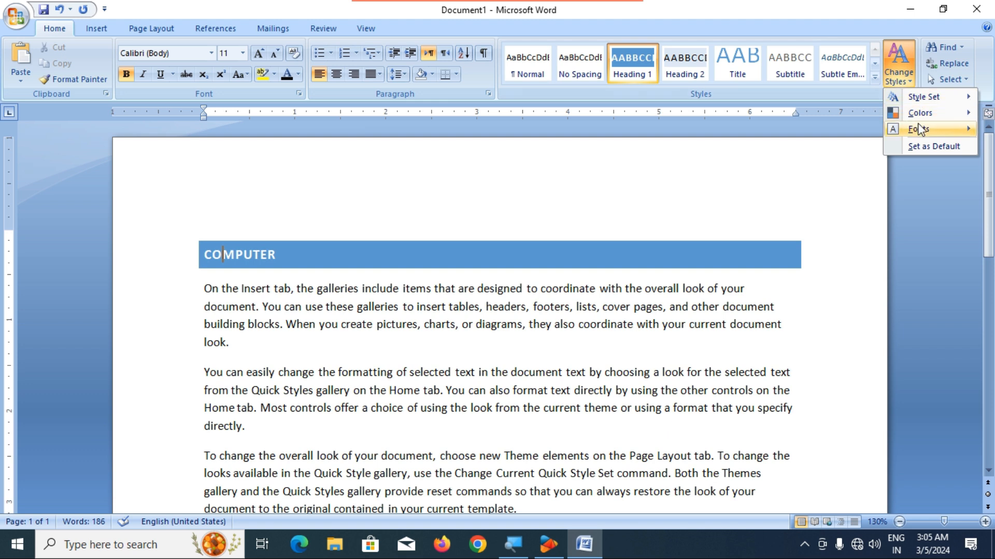
mouse_move(919, 119)
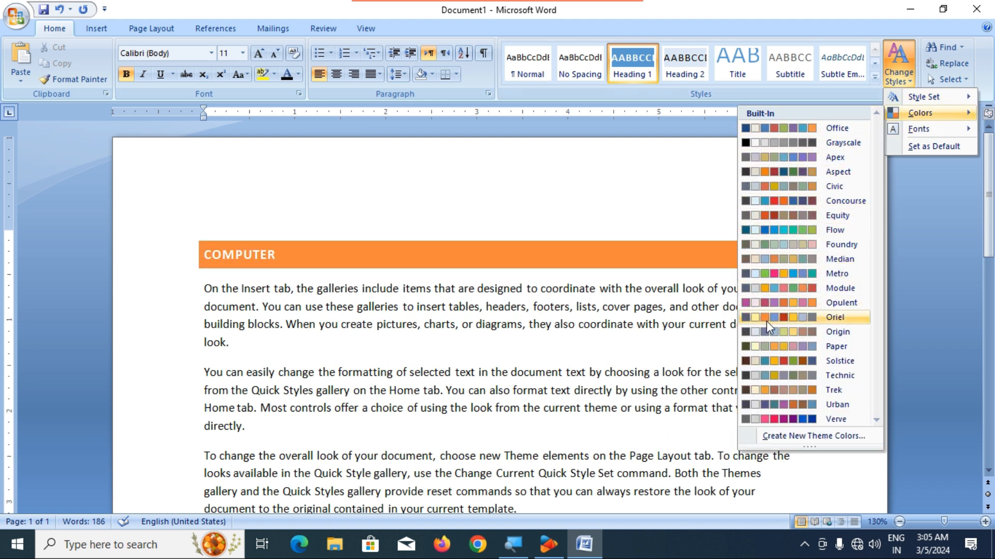
click(784, 421)
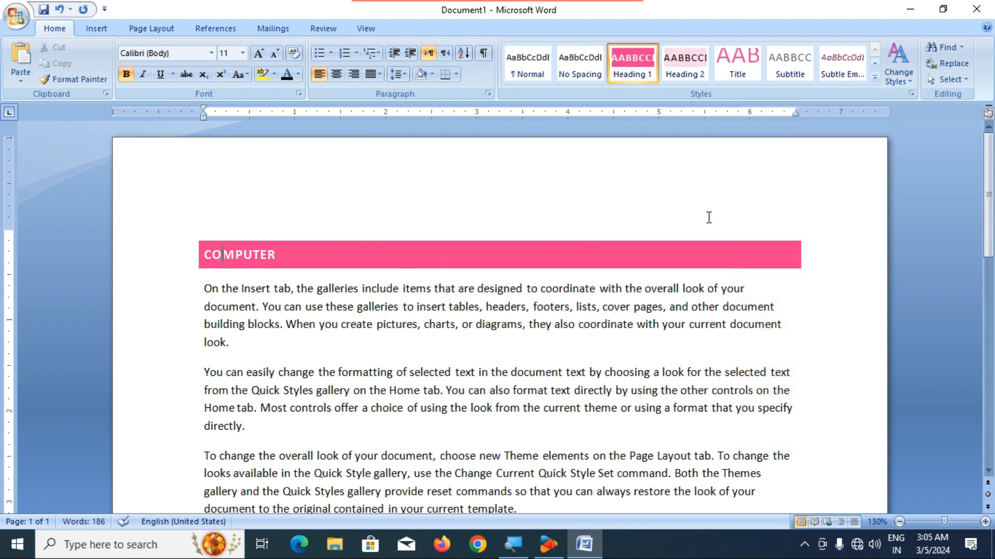
click(910, 81)
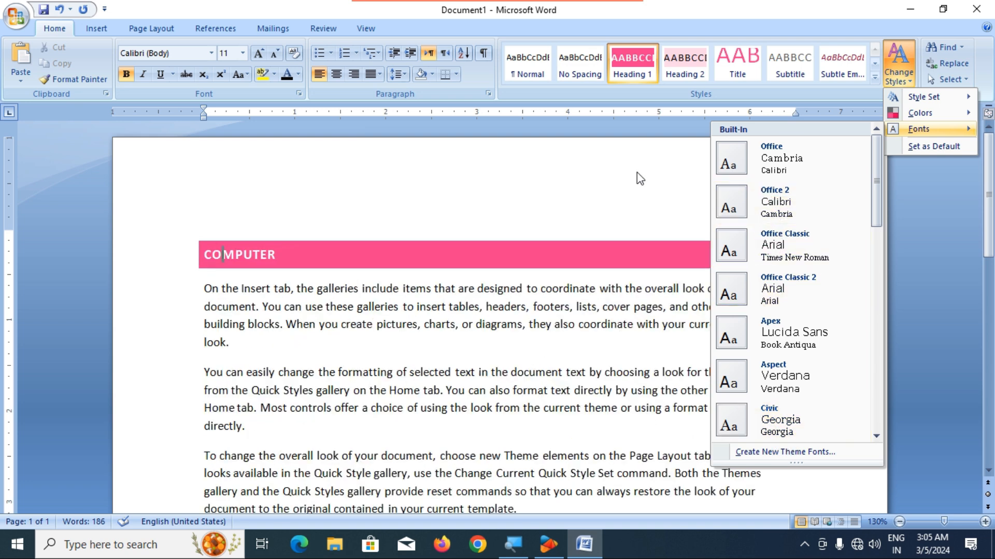
click(620, 188)
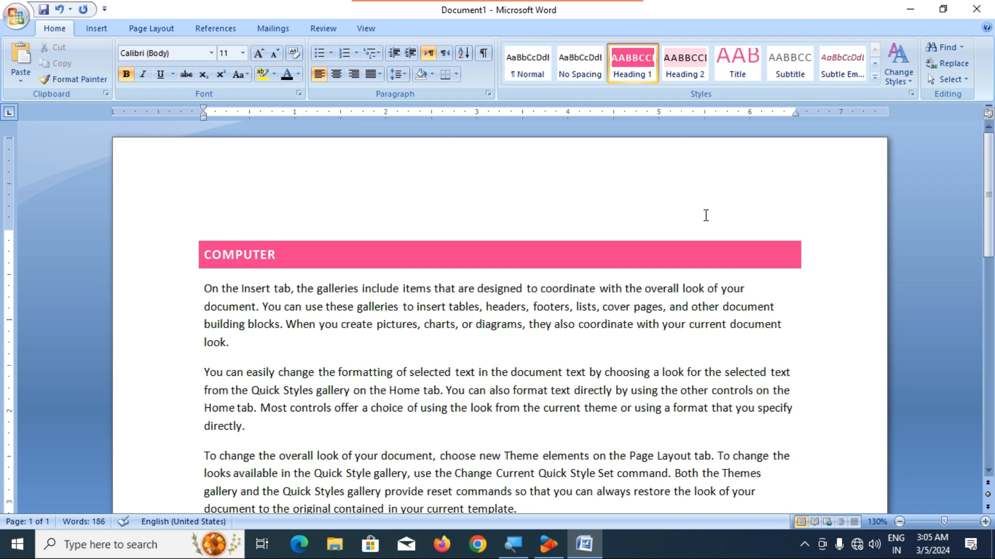
click(904, 85)
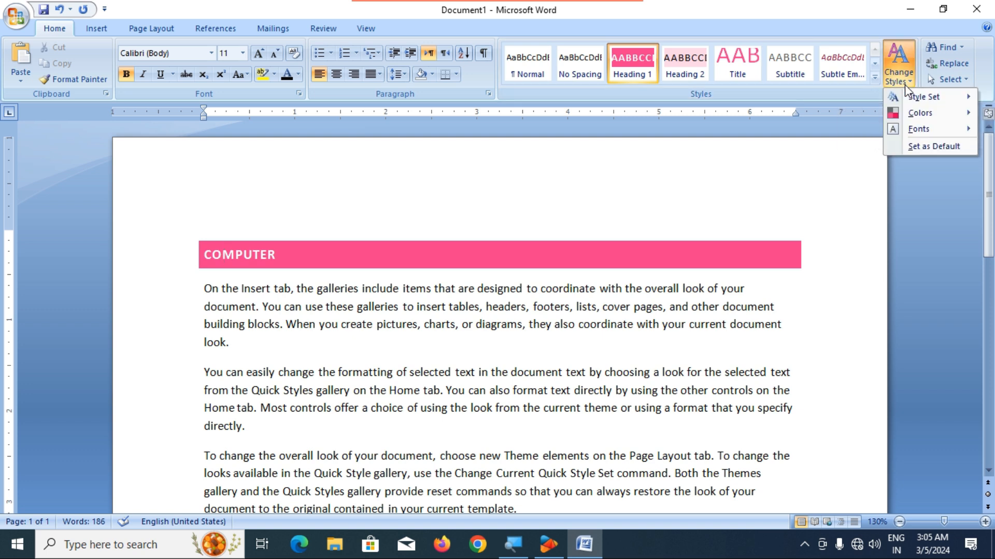
click(695, 347)
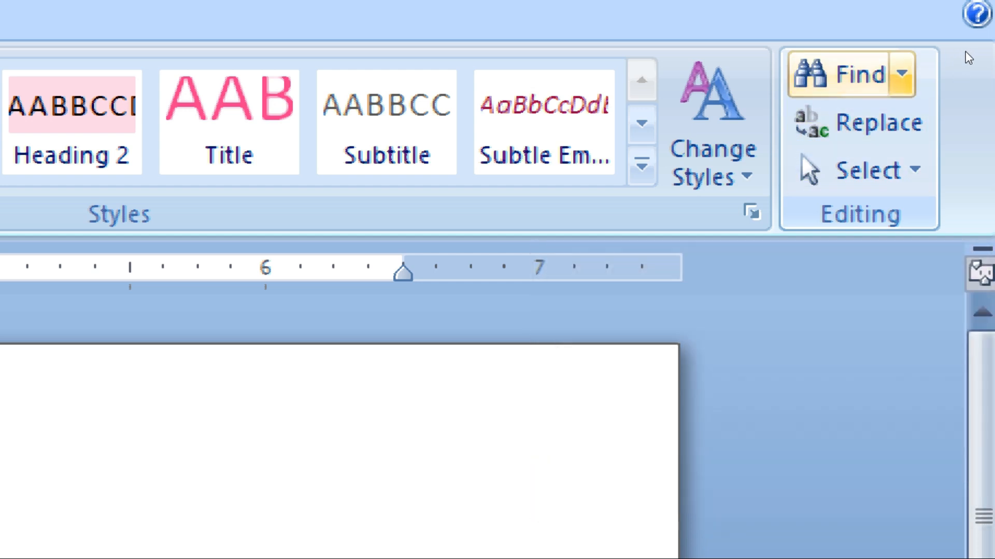
Examine the editing commands for finding, replacing and selecting text, including the Go To option and the three selection choices
click(902, 74)
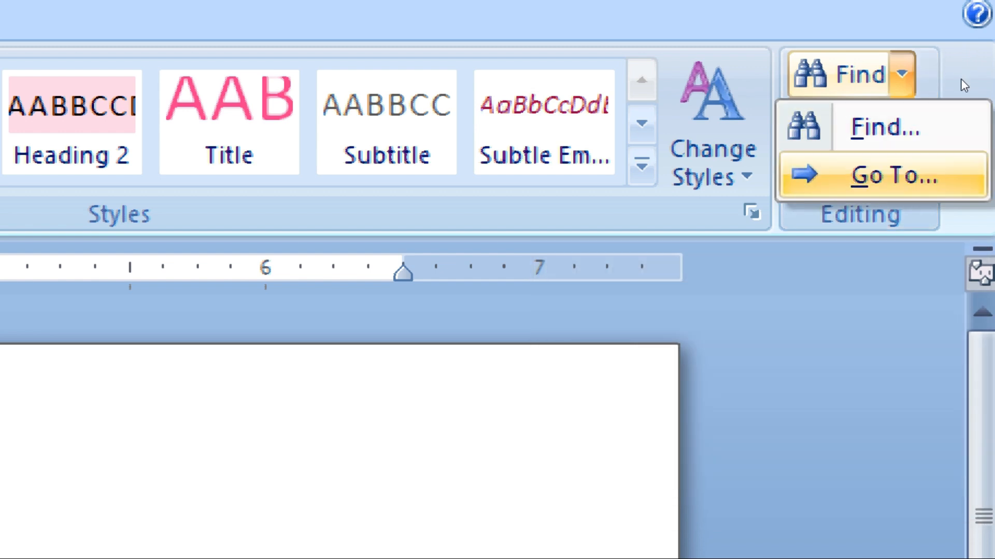
click(961, 47)
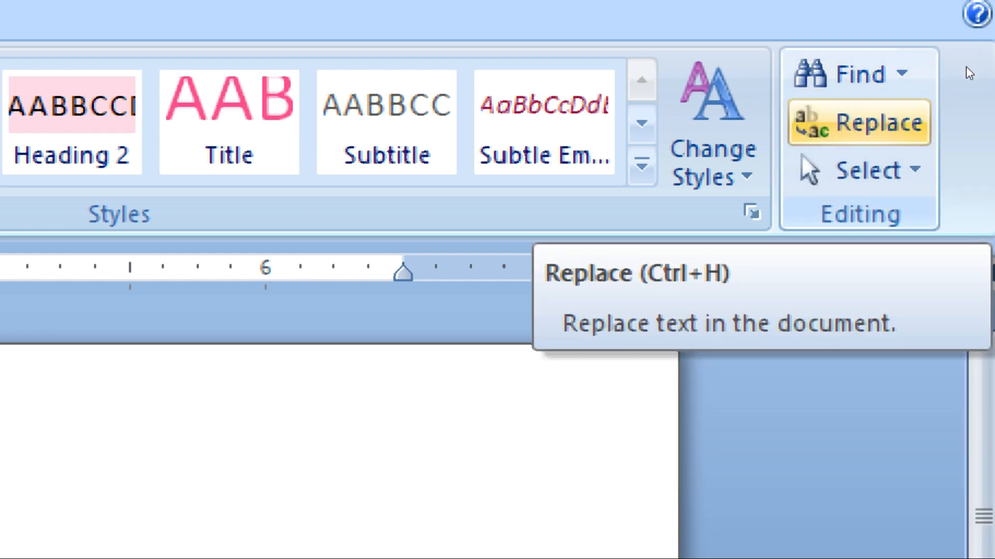
click(875, 171)
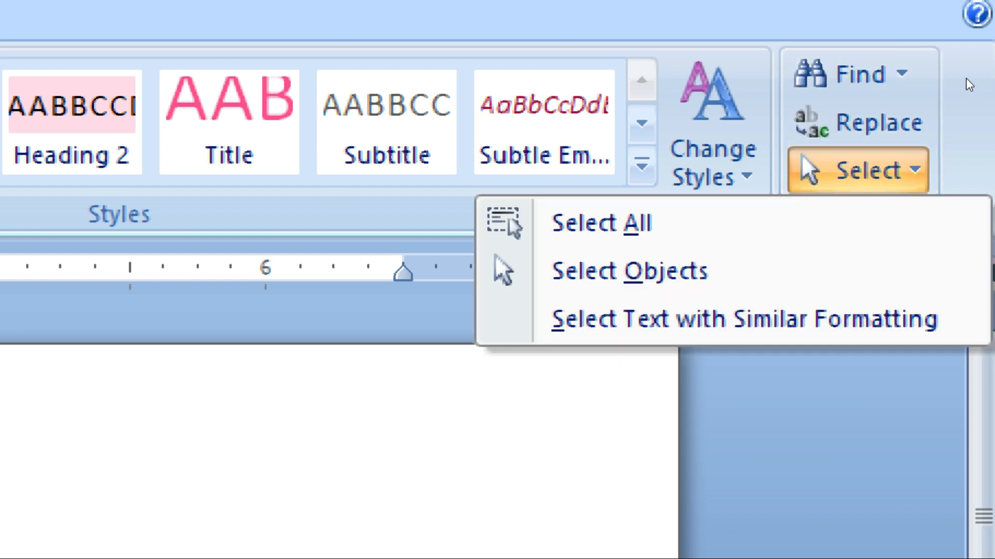
key(Down)
key(Down)
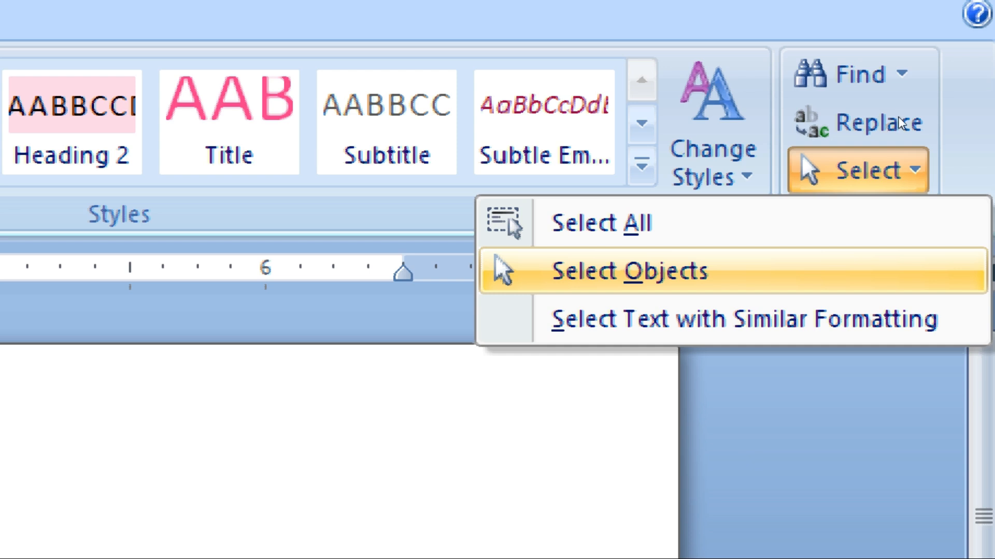
key(Down)
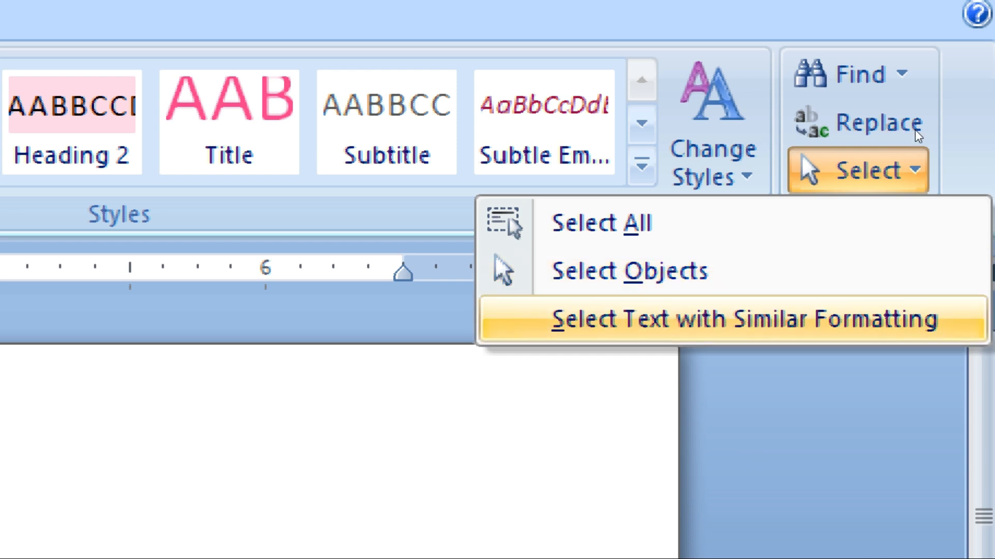
key(Down)
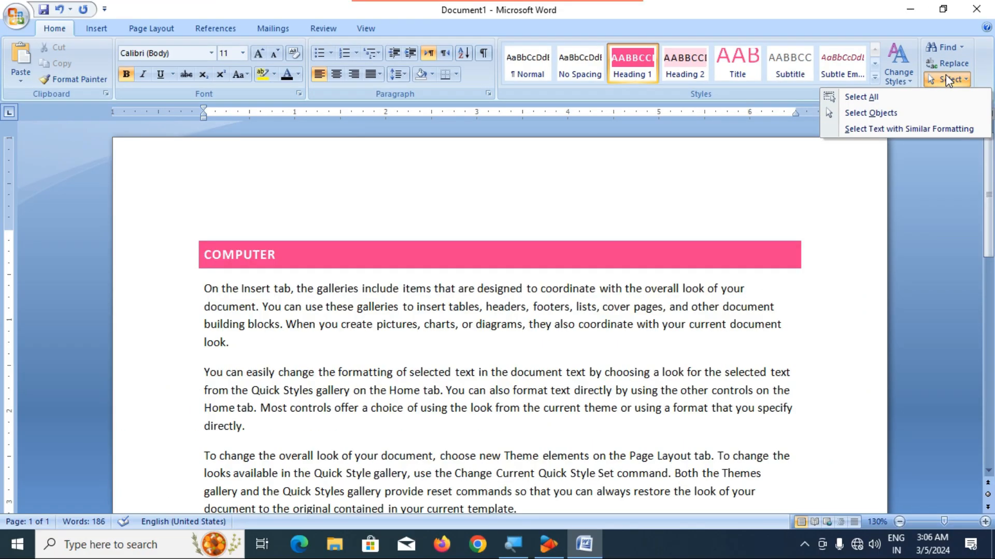
click(671, 314)
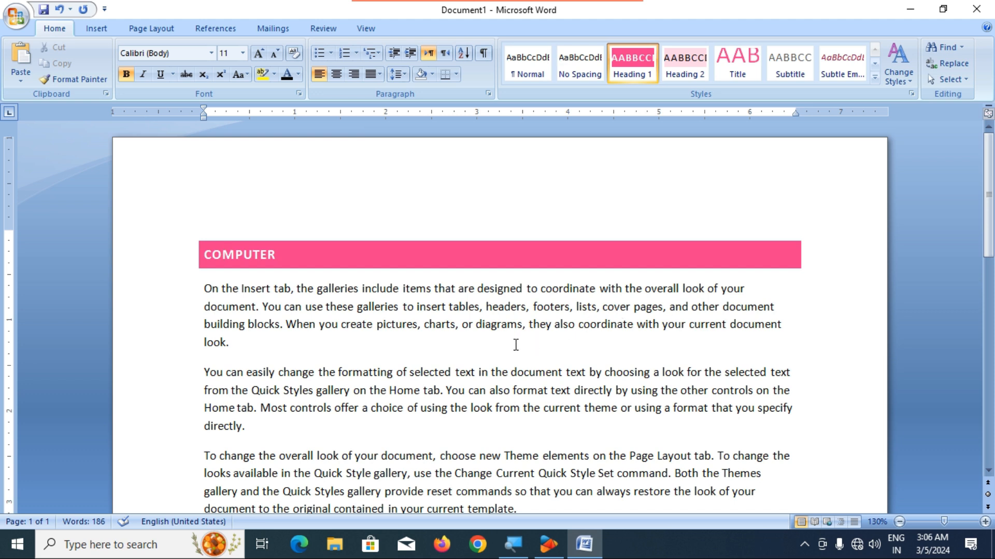
click(483, 314)
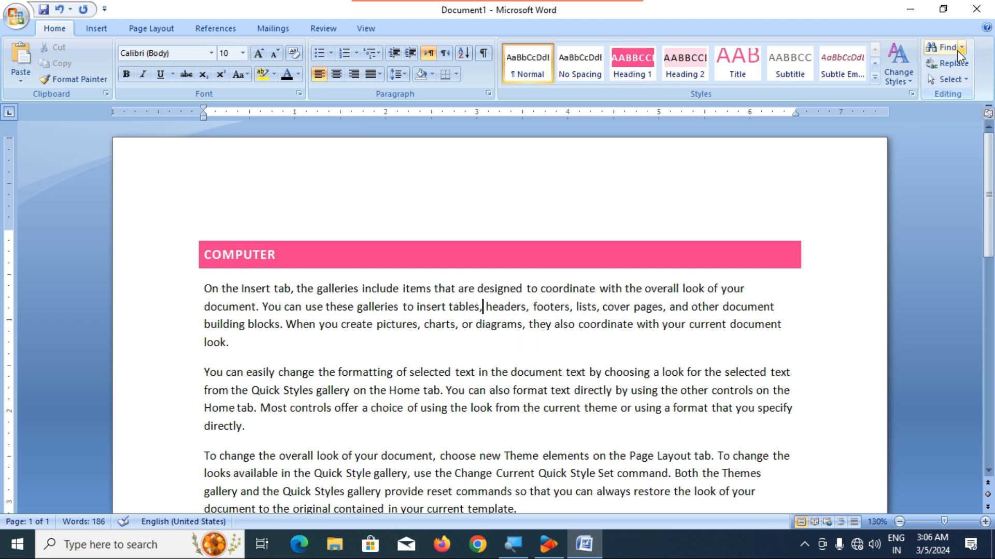
scroll(388, 280, down, 3)
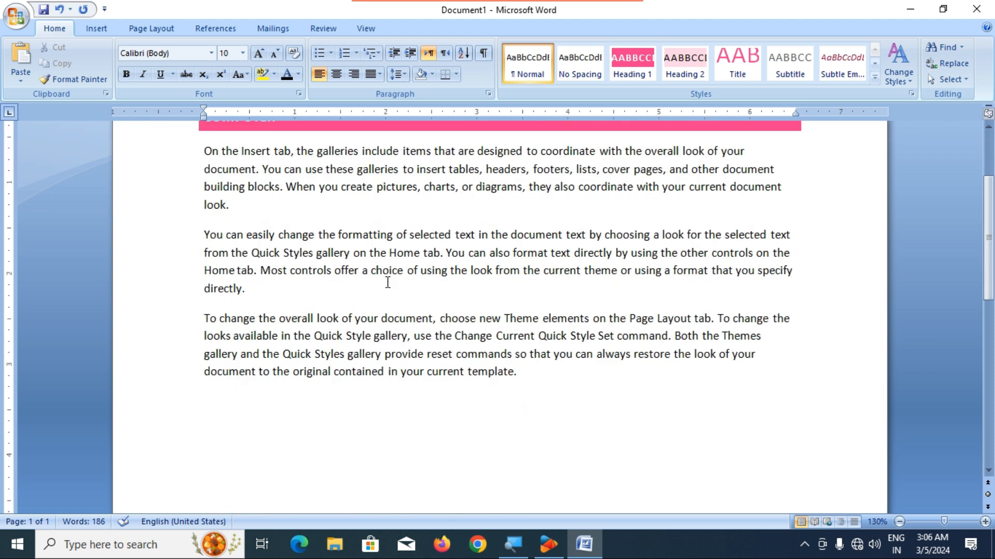
click(541, 381)
click(429, 321)
Place the cursor at the start of the first body paragraph, view the Find dialog and close it
click(208, 155)
scroll(736, 246, up, 2)
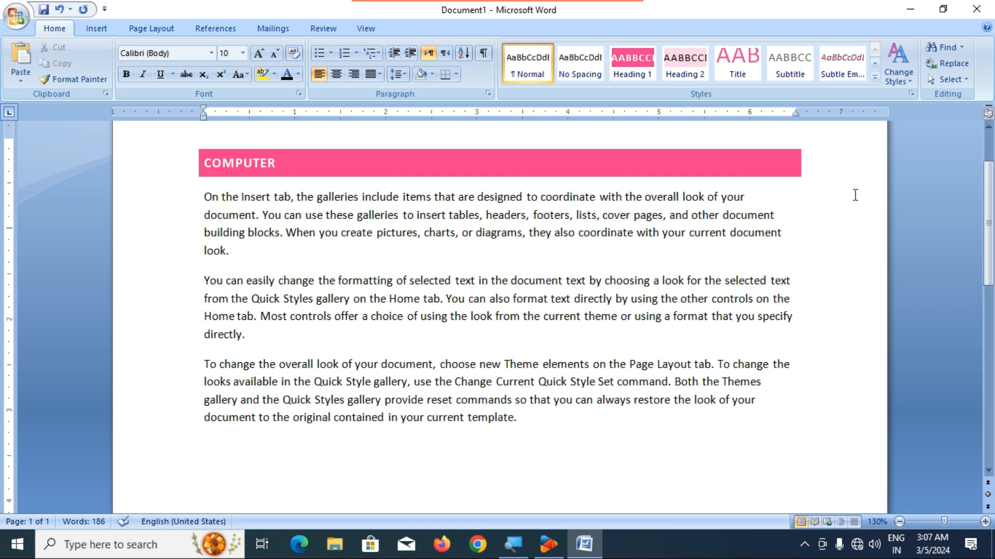
click(944, 47)
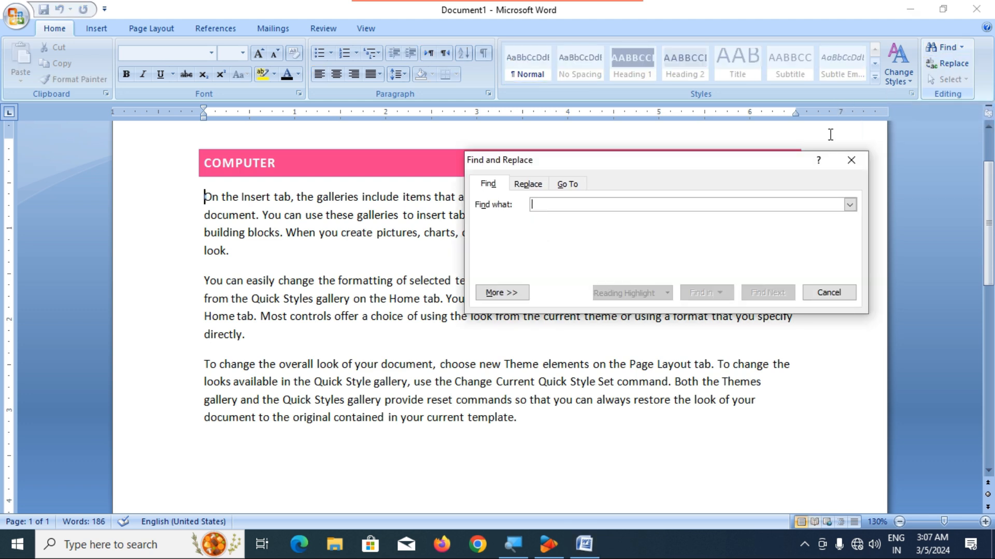
click(854, 157)
Add a line reading "Find" below the last paragraph in font size 22
click(540, 424)
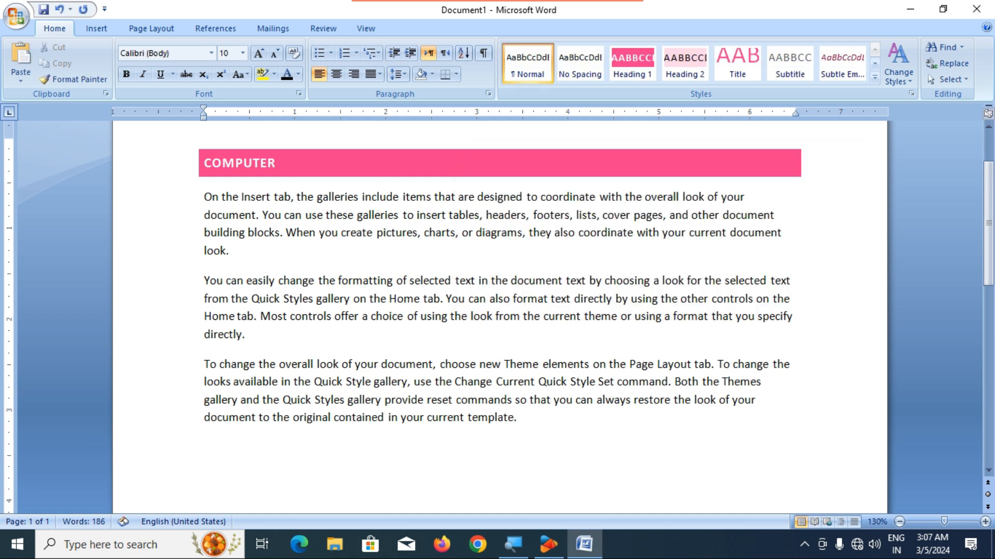
key(Delete)
text(Find)
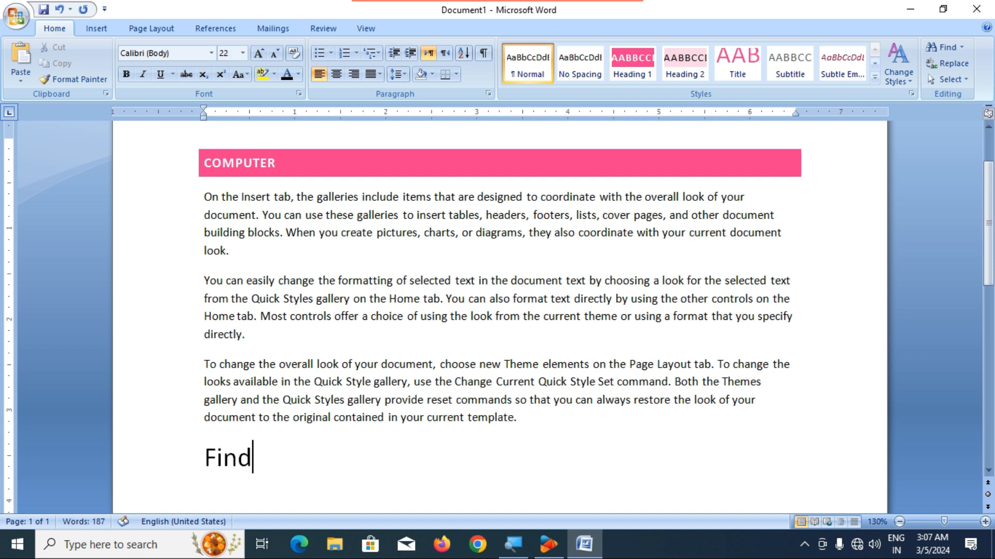
Extend the line below the last paragraph to read "Find – Ctrl+F"
text( -)
text( Ct)
text(rl+)
text(F)
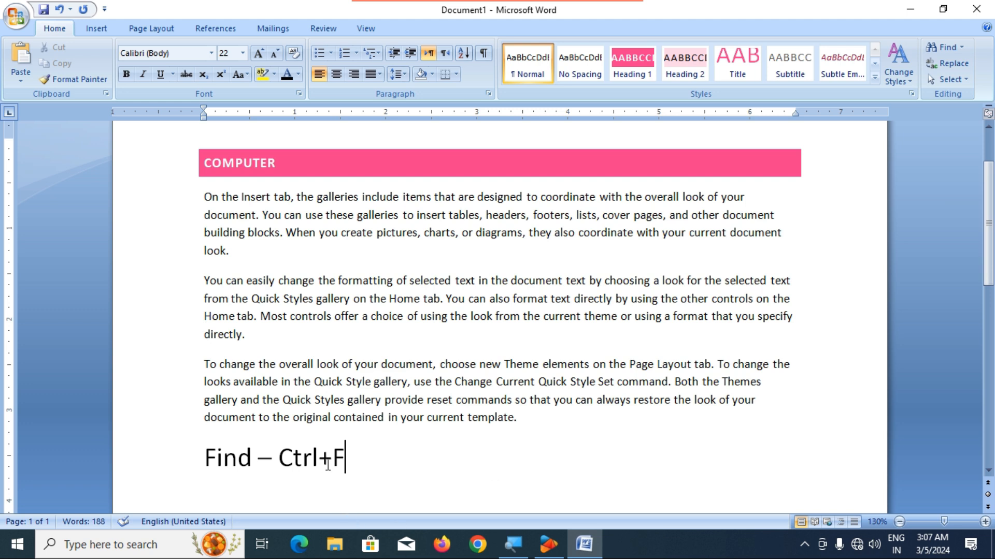
View the Find dialog using its keyboard command, reposition it over the text and close it
key(ctrl+f)
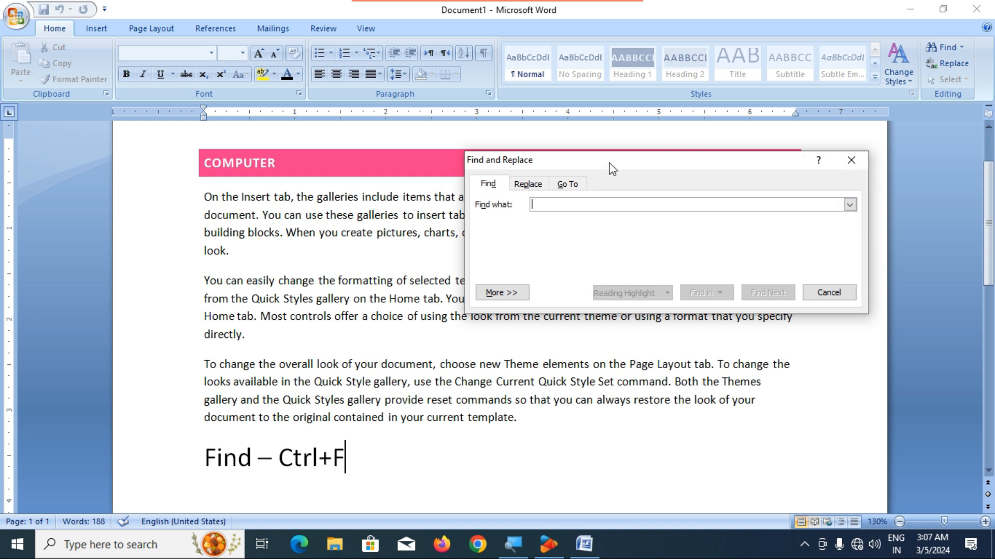
drag(612, 158, 570, 232)
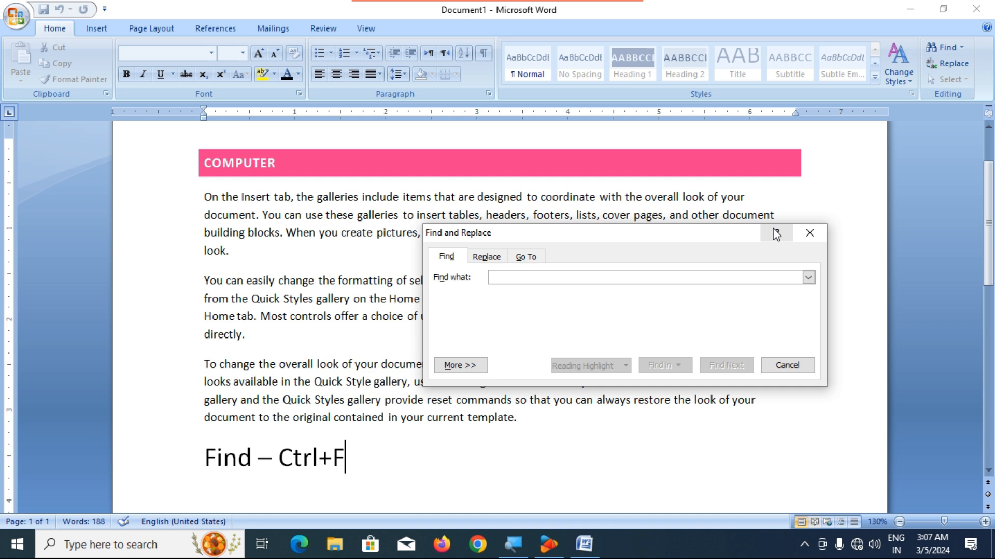
click(808, 233)
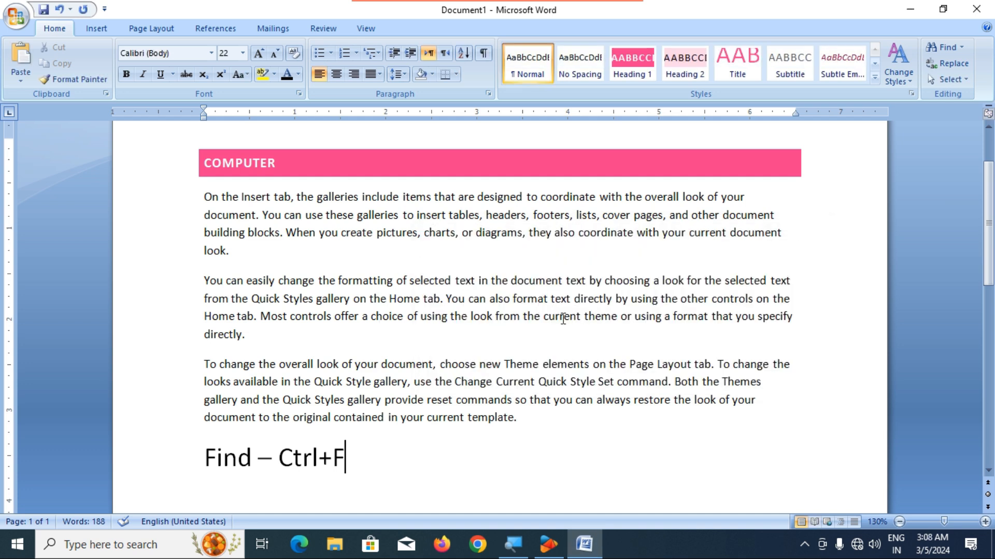
Search the document for "Gallery", highlight all its occurrences and clear the reading highlight again
click(551, 318)
triple_click(328, 298)
click(328, 299)
click(947, 49)
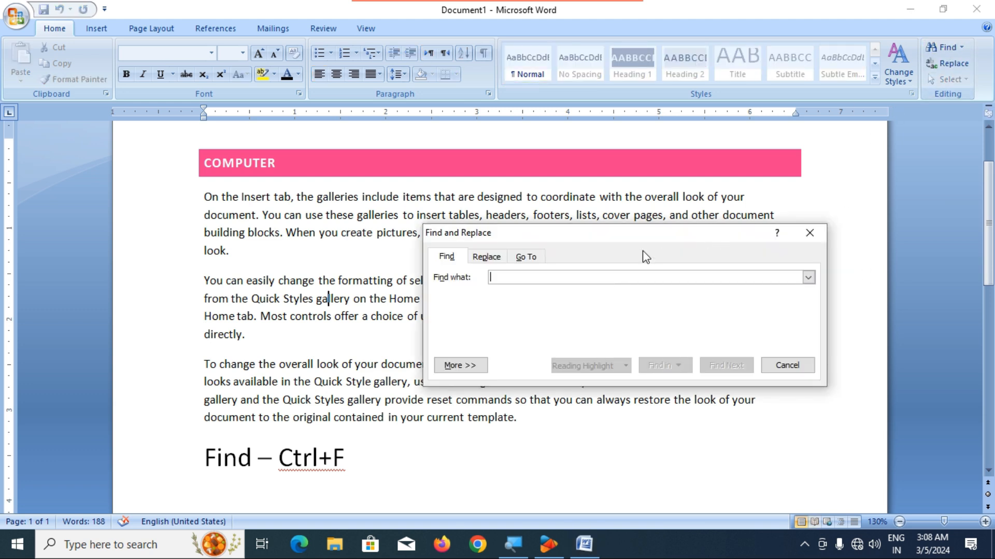
text(G)
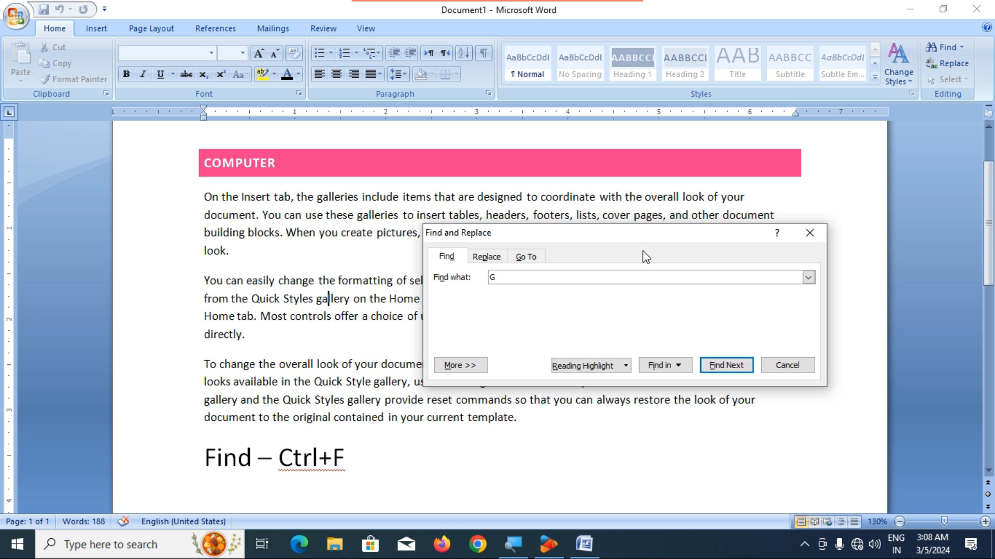
text(allery)
drag(632, 241, 648, 153)
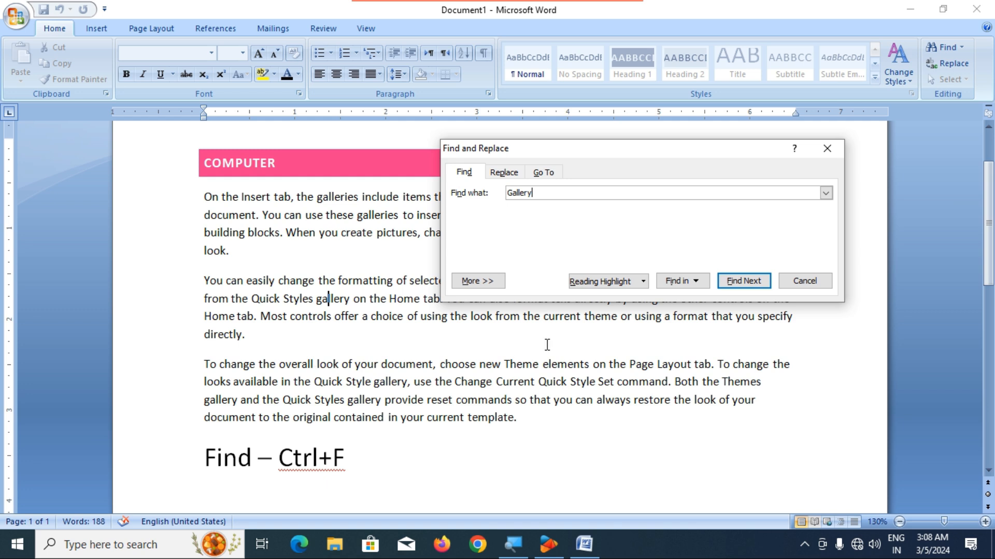
click(629, 285)
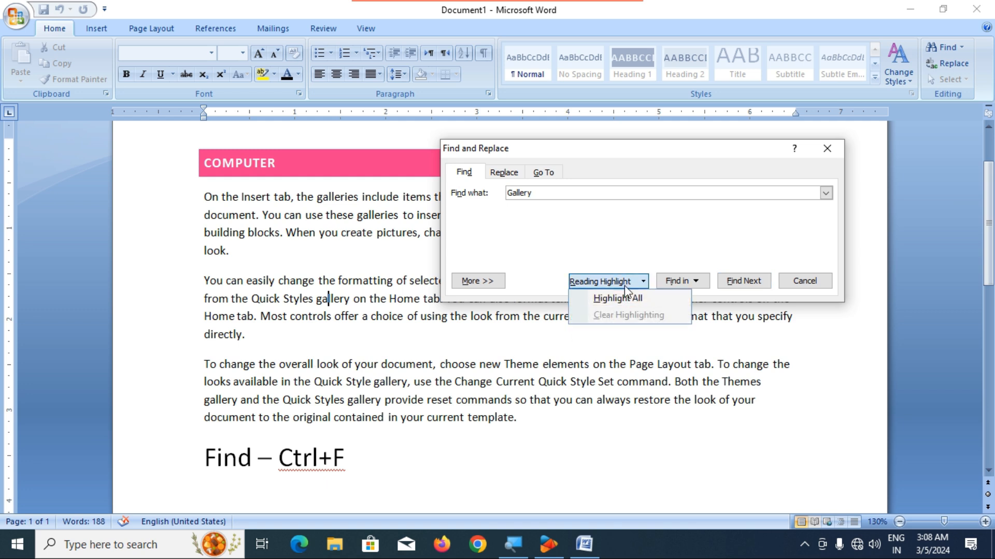
click(623, 296)
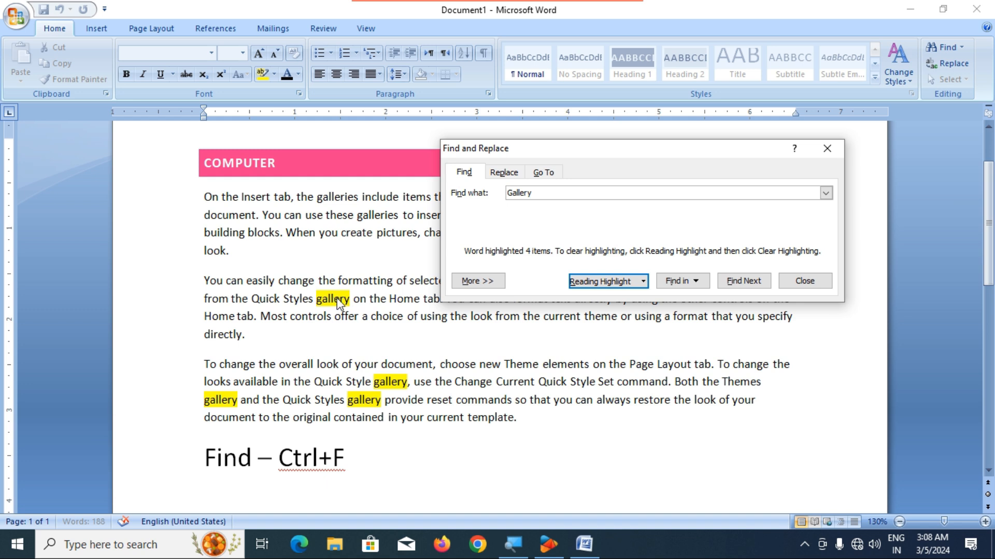
click(610, 285)
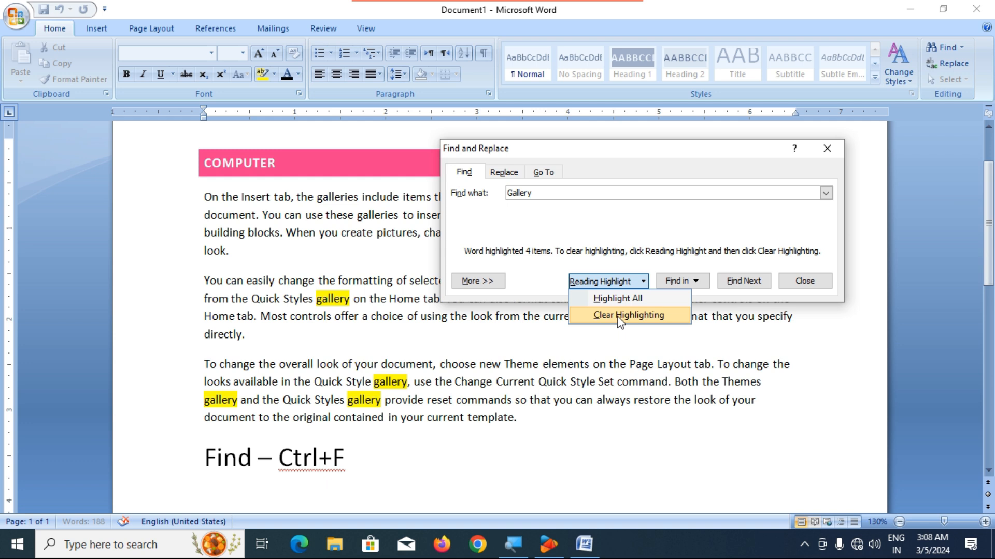
click(620, 316)
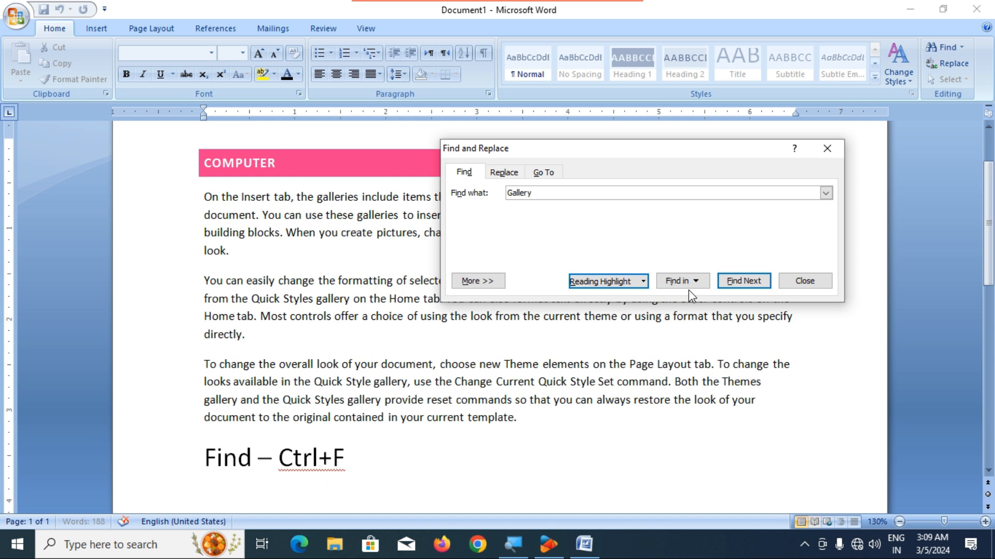
Step through the matches for "Gallery" one at a time until the whole document is searched, and close the search
click(755, 284)
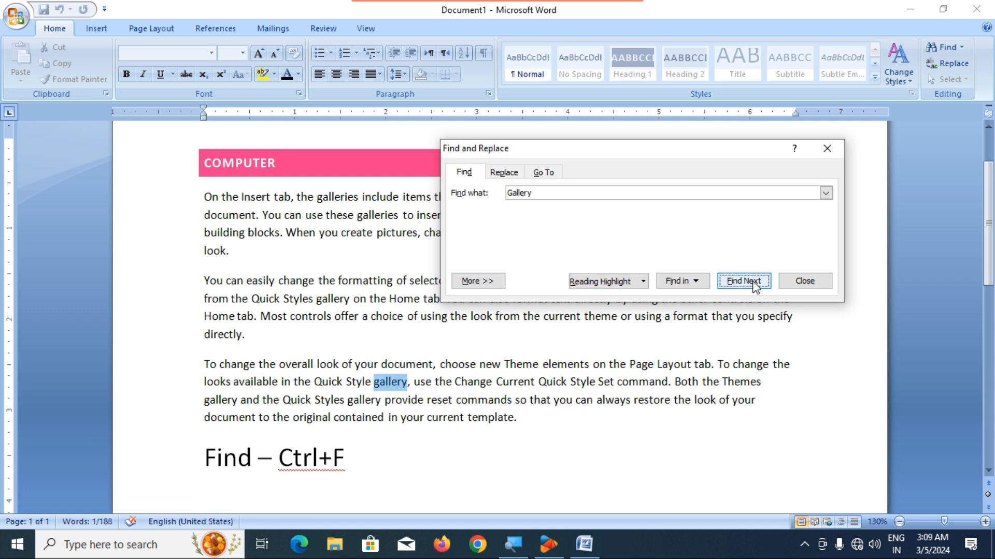
click(755, 285)
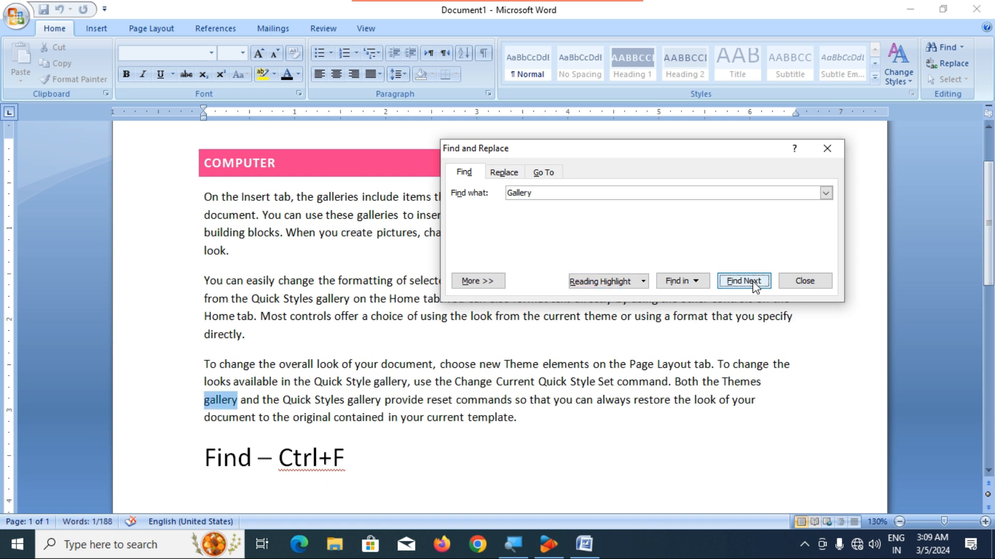
click(755, 285)
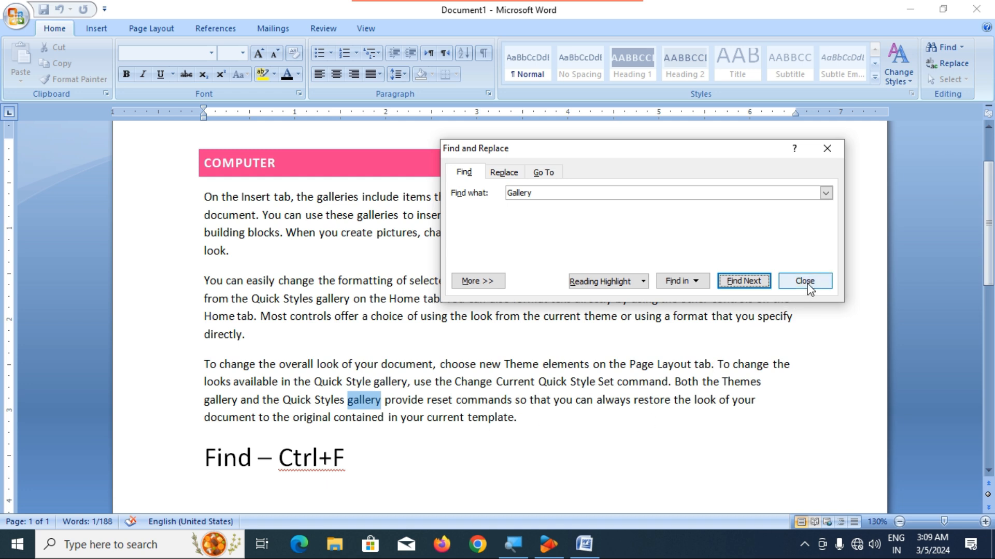
click(744, 282)
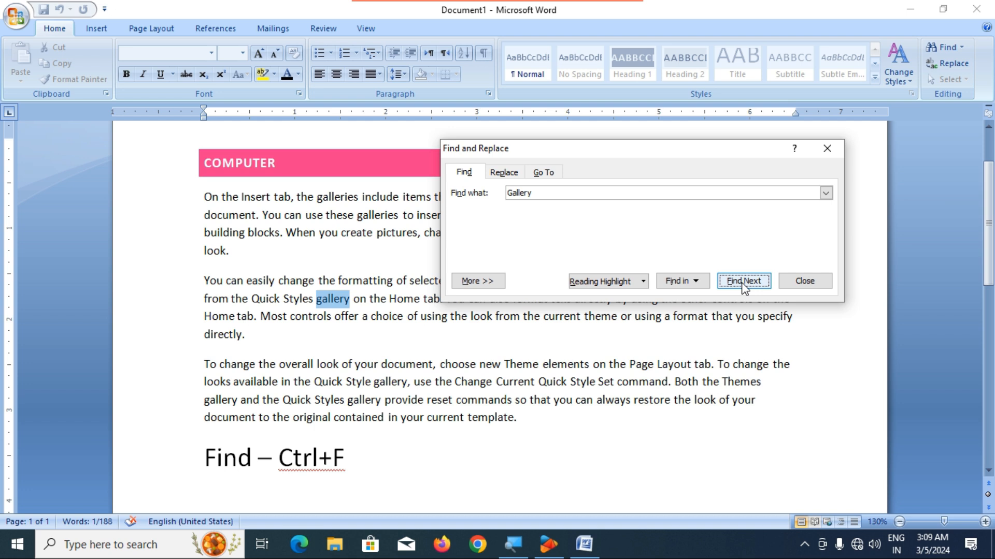
click(744, 281)
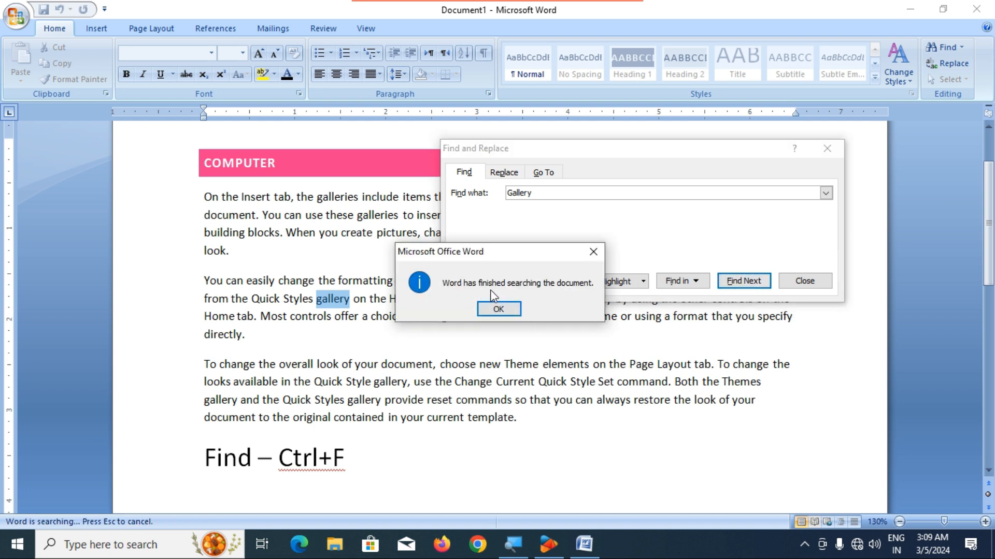
click(592, 250)
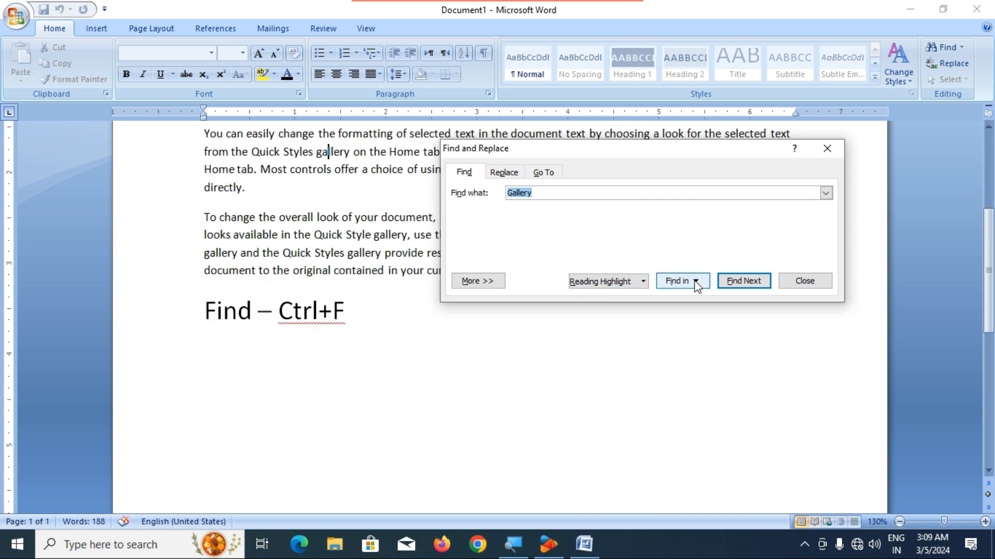
click(829, 153)
Use Go To with Line as the target to jump to line 6, and close the dialog
scroll(518, 306, up, 3)
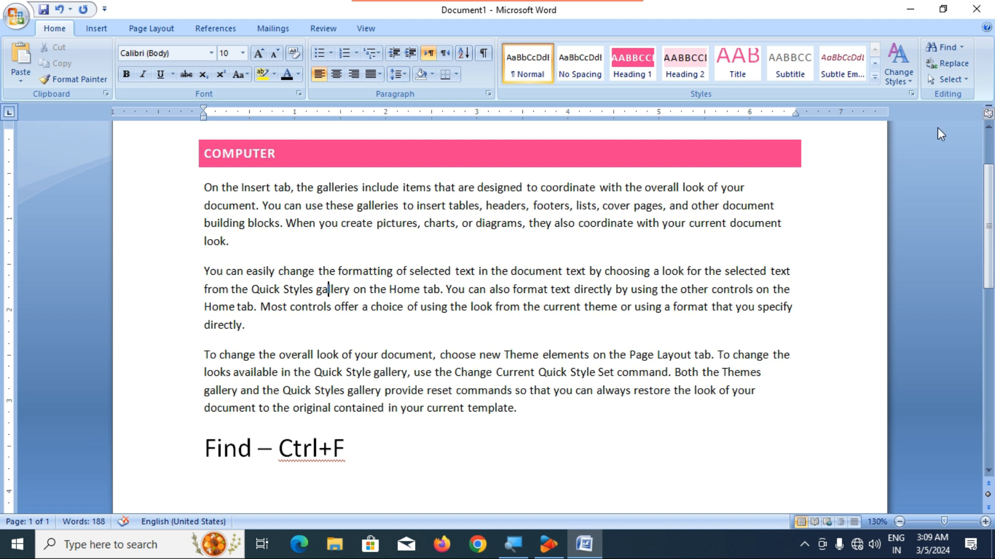
click(962, 47)
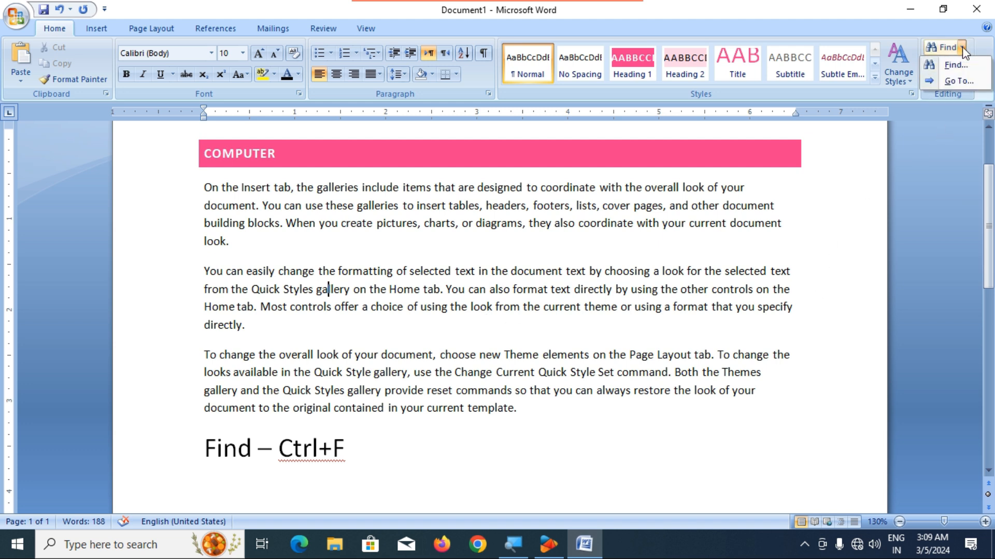
click(961, 80)
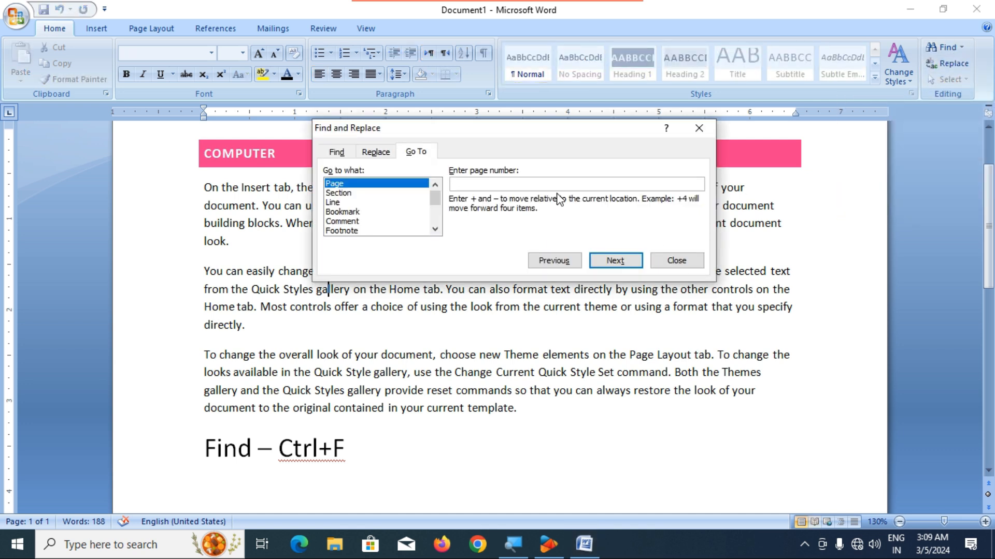
drag(528, 129, 544, 197)
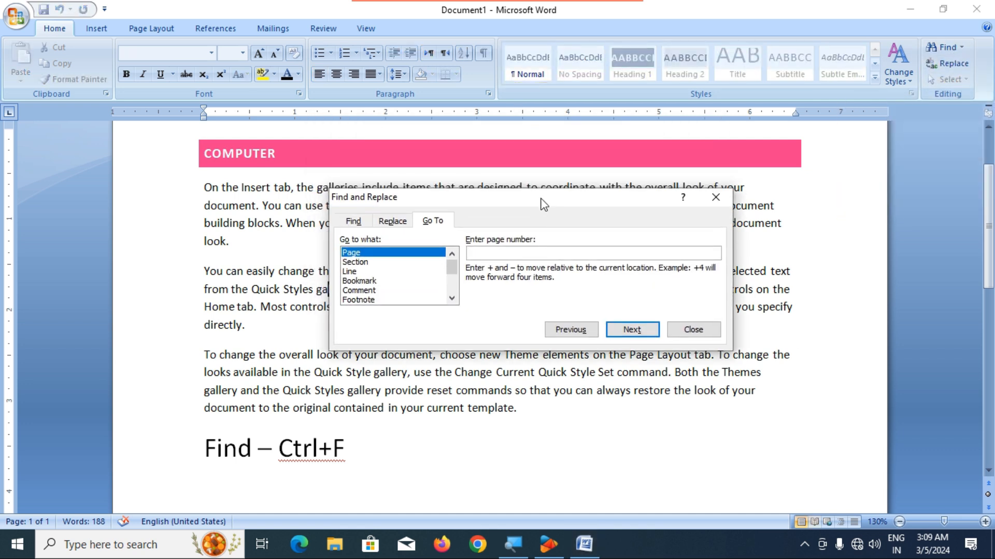
click(208, 186)
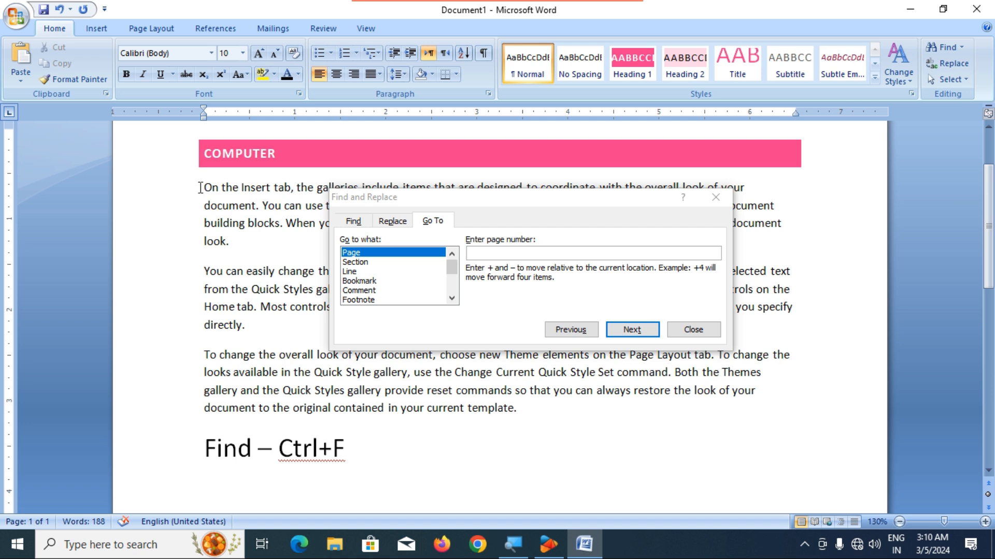
click(348, 273)
click(482, 254)
text(6)
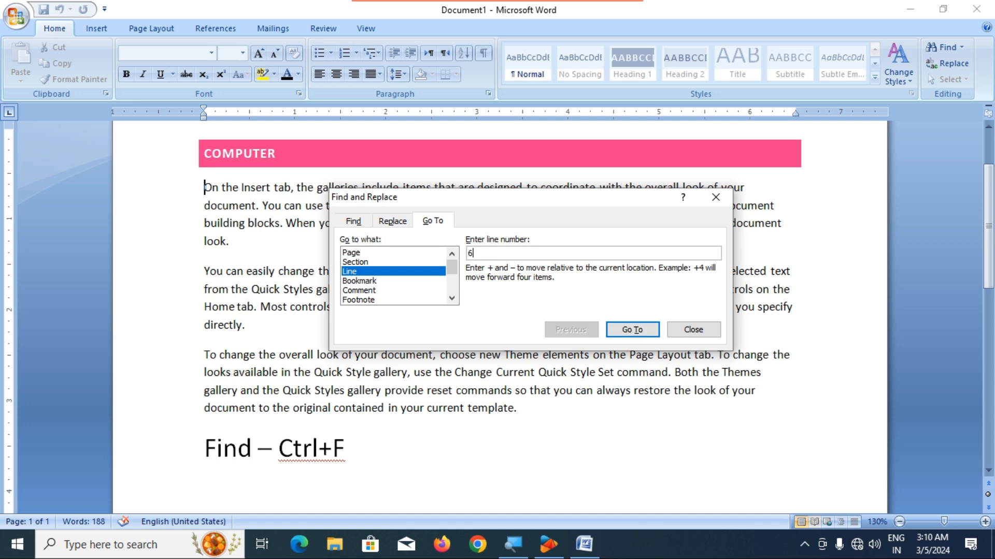
click(629, 334)
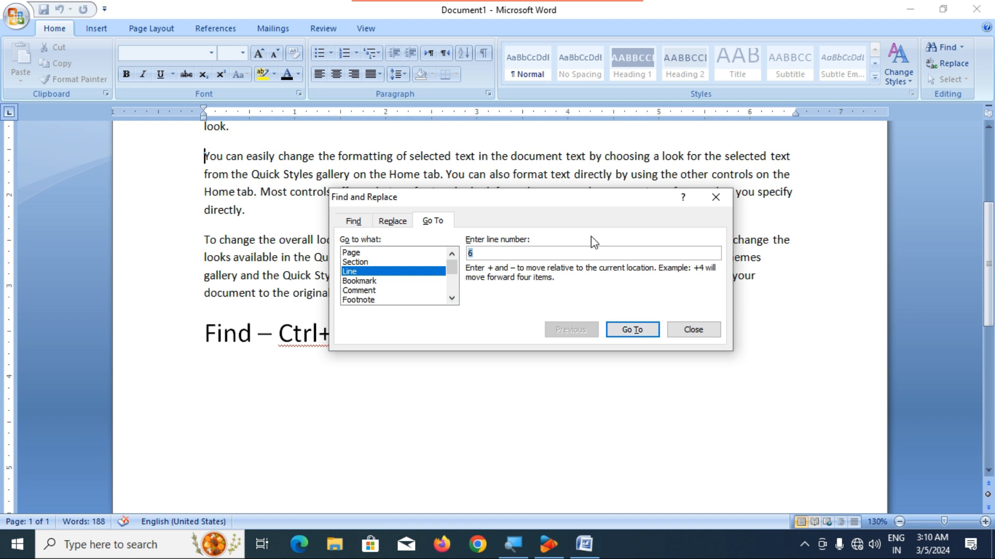
click(718, 202)
Count the lines from the first body paragraph down to the second one, and place the cursor at the second paragraph's start
scroll(350, 246, up, 2)
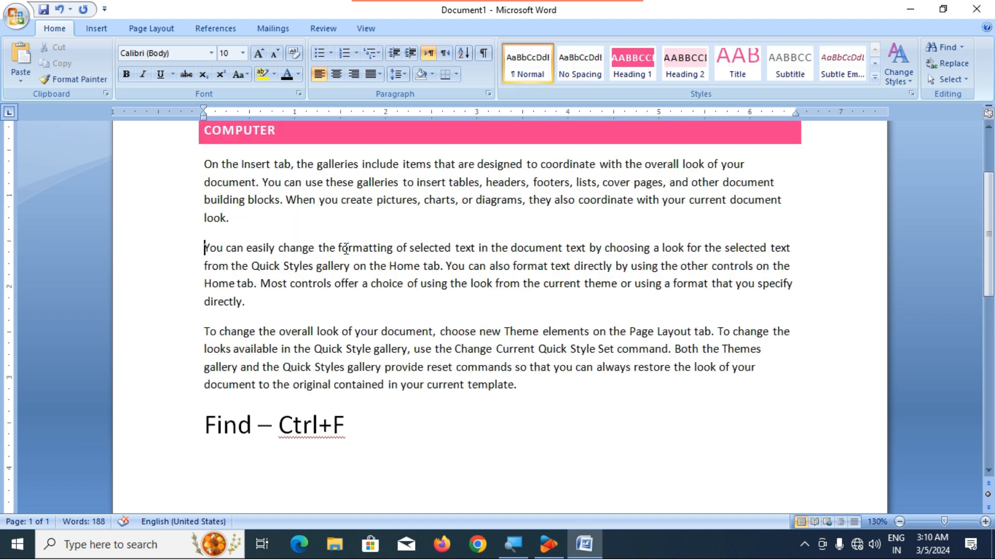
scroll(346, 249, up, 1)
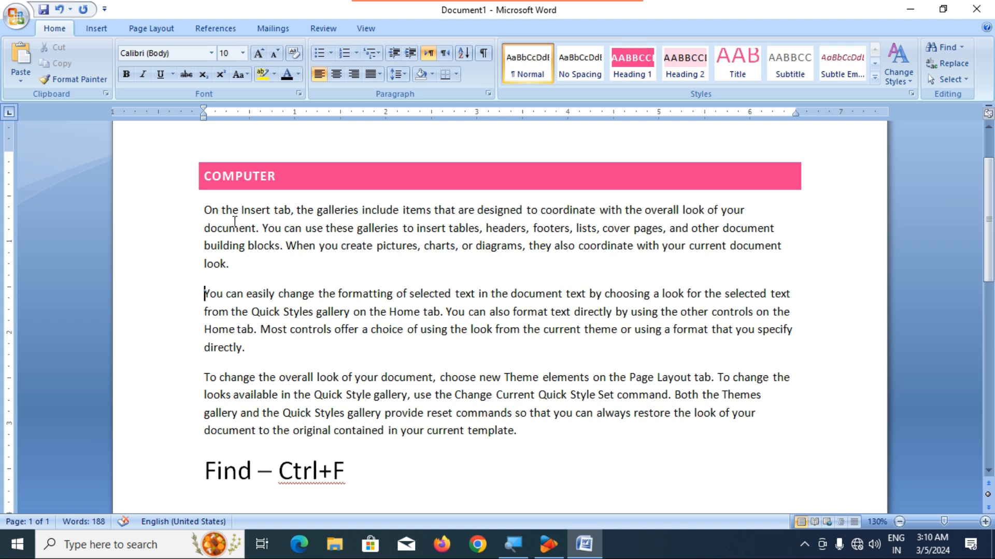
click(211, 278)
drag(206, 212, 208, 270)
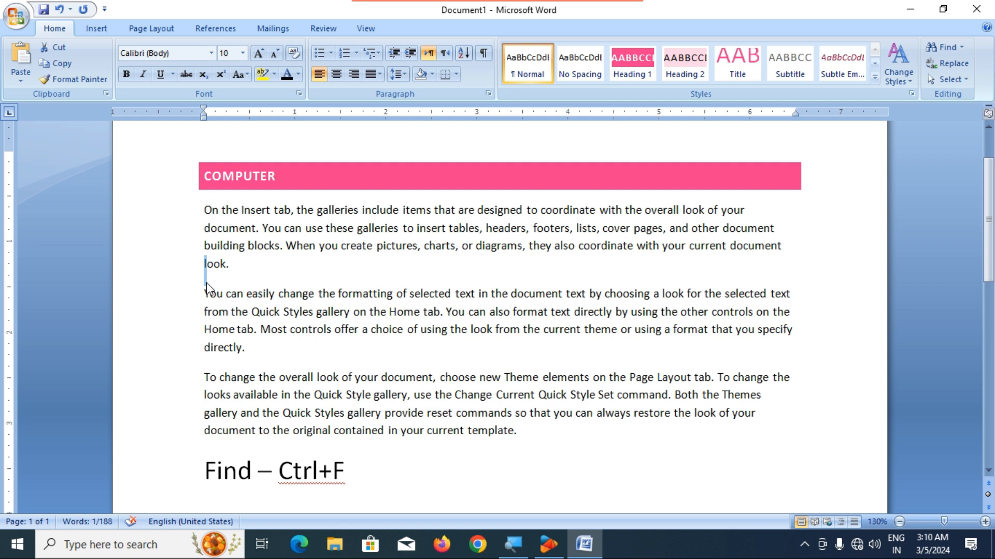
click(211, 294)
click(238, 308)
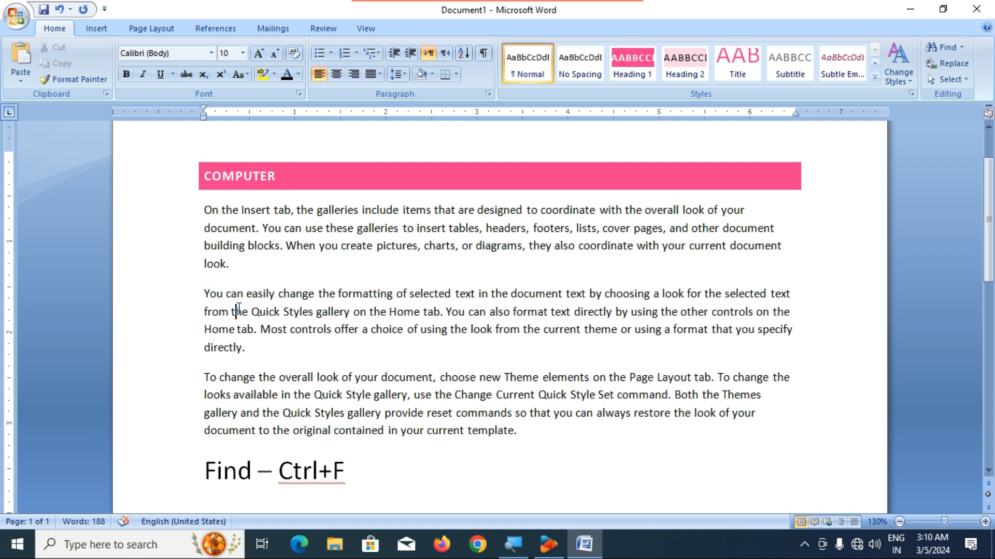
click(204, 293)
View the Go To dialog with Page as the target, and close it without jumping anywhere
click(961, 47)
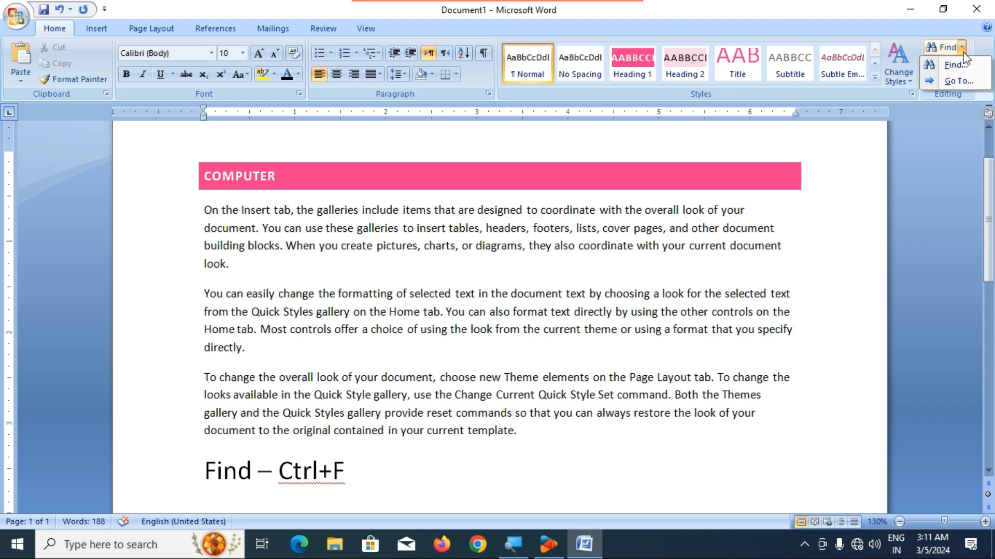
click(956, 80)
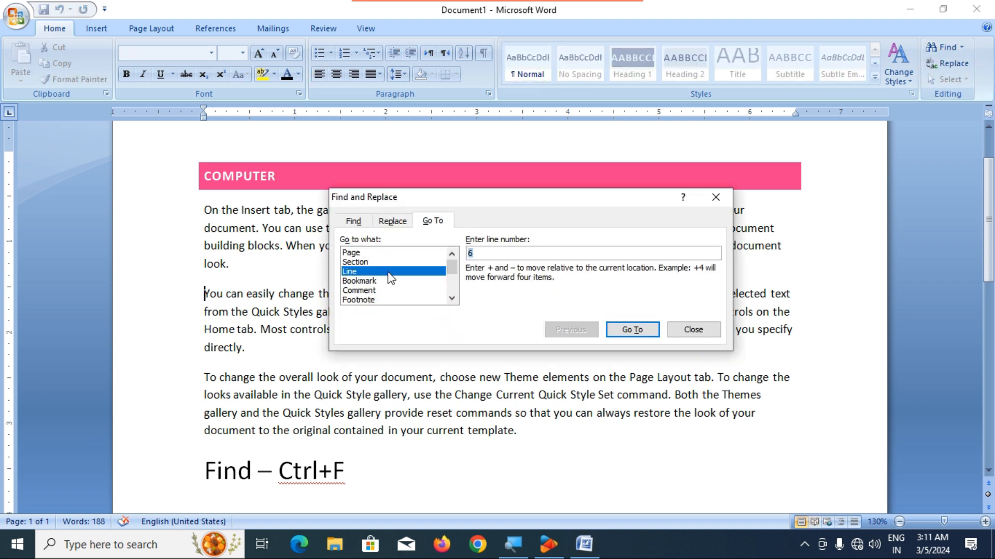
click(368, 253)
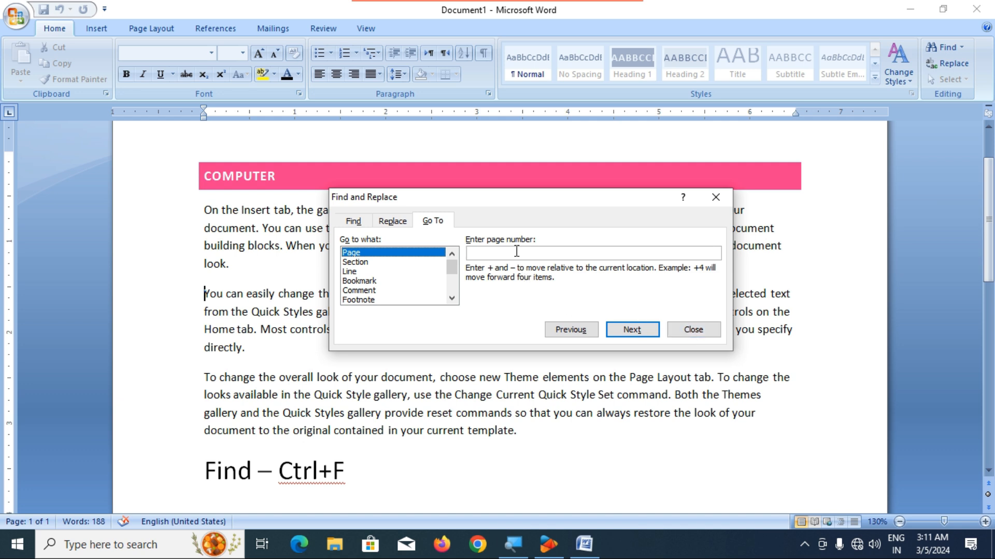
click(706, 334)
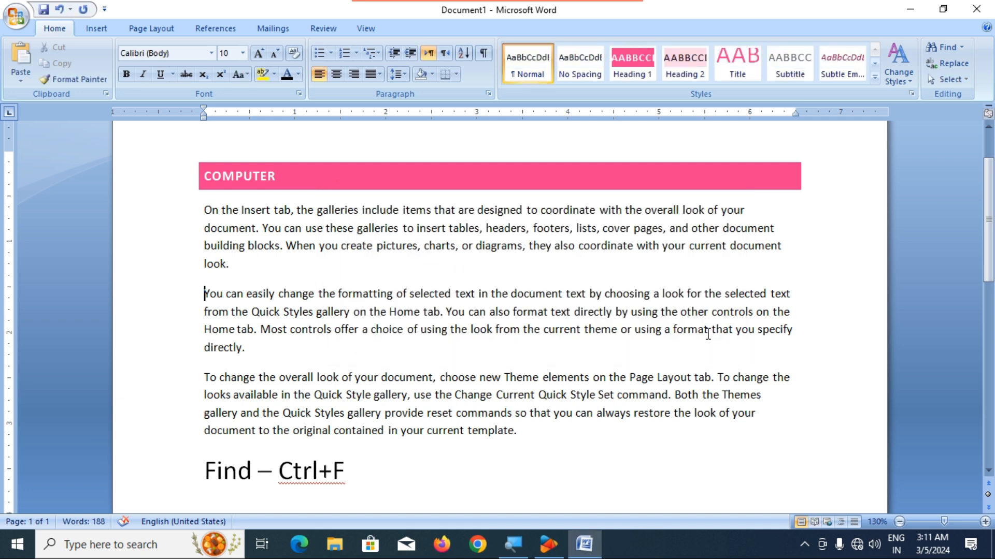
click(961, 47)
click(962, 49)
Replace the large "Find – Ctrl+F" line below the body paragraphs with "Go to – Ctrl+G"
drag(345, 471, 208, 469)
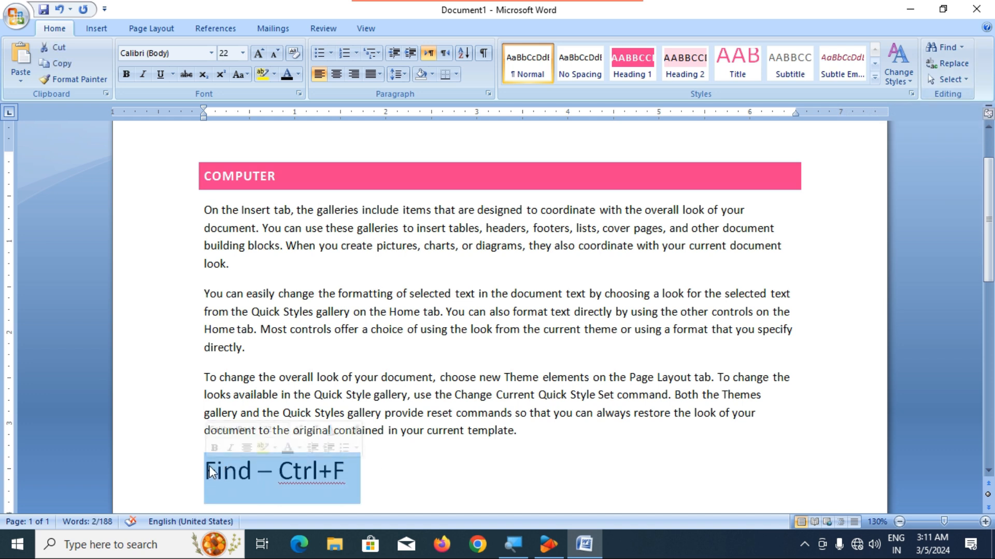
key(Delete)
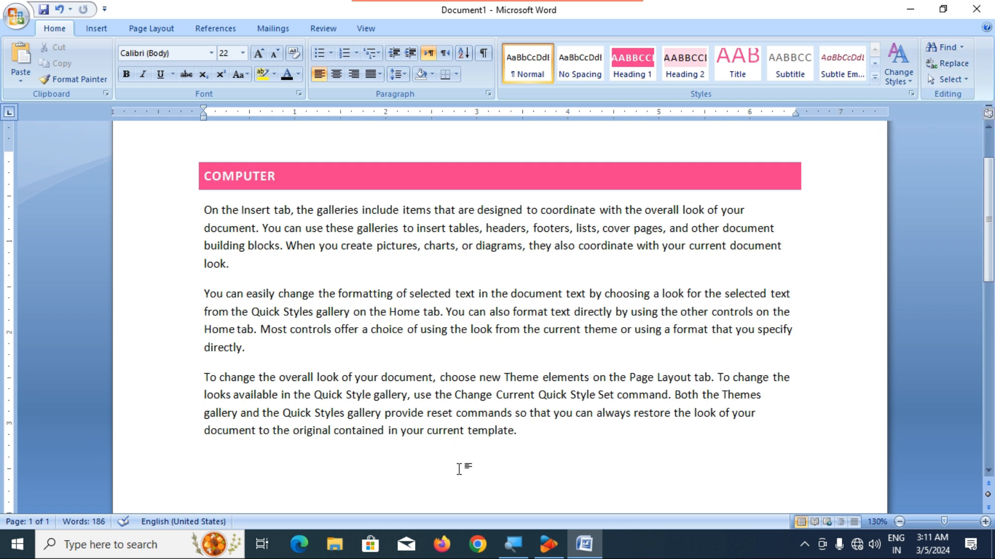
text(Got)
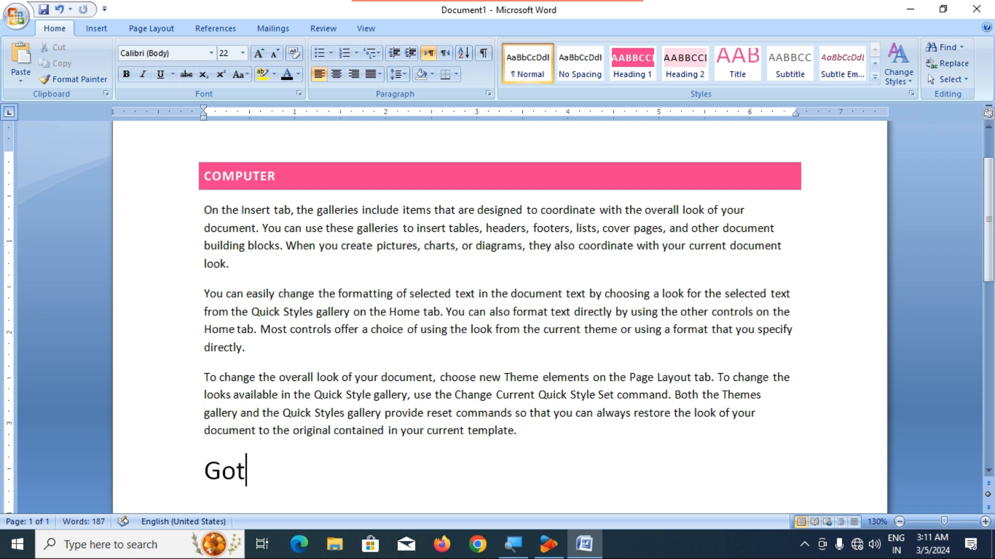
key(BackSpace)
text(to -Ctrl)
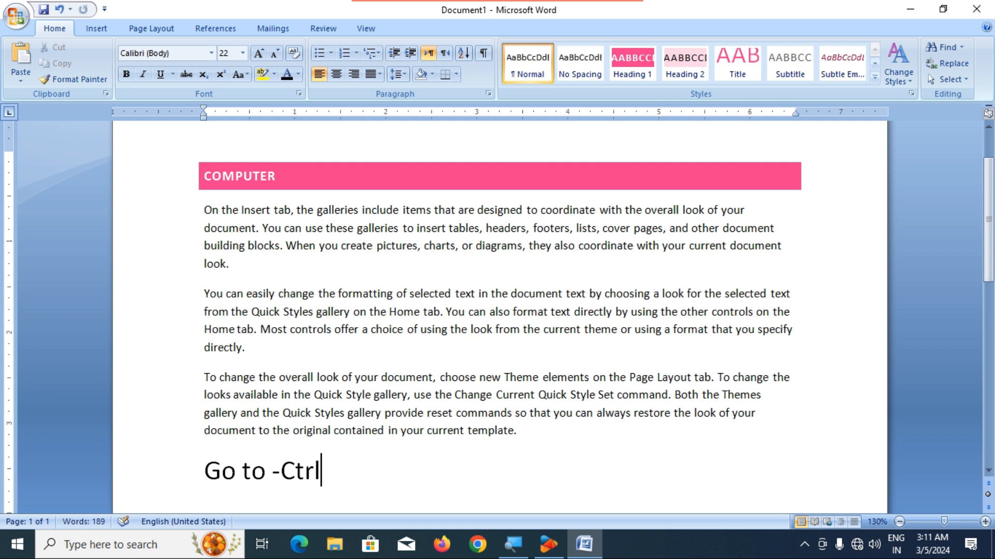
text(+G)
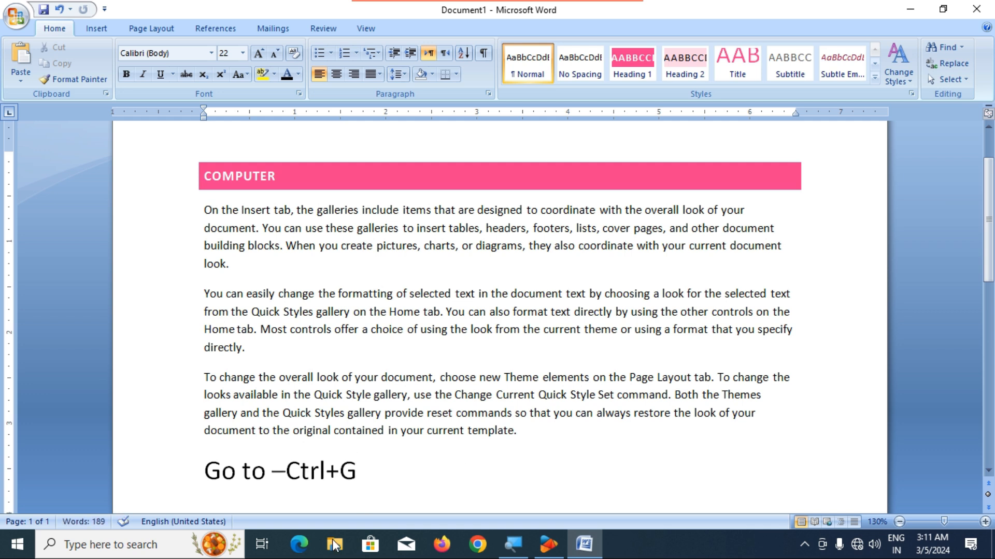
click(288, 470)
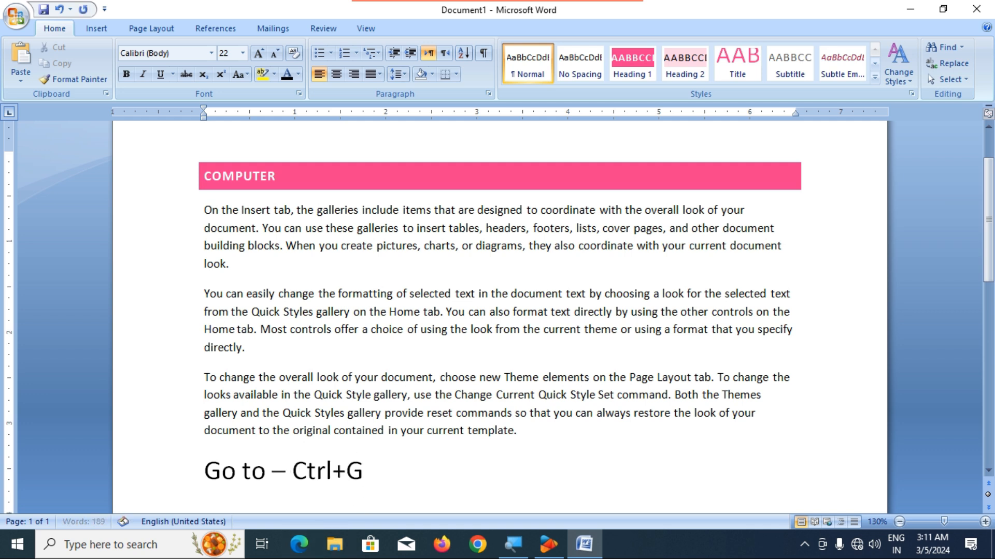
click(371, 471)
Insert a new line reading "Find – Ctrl+F" above the "Go to – Ctrl+G" line
scroll(371, 468, down, 2)
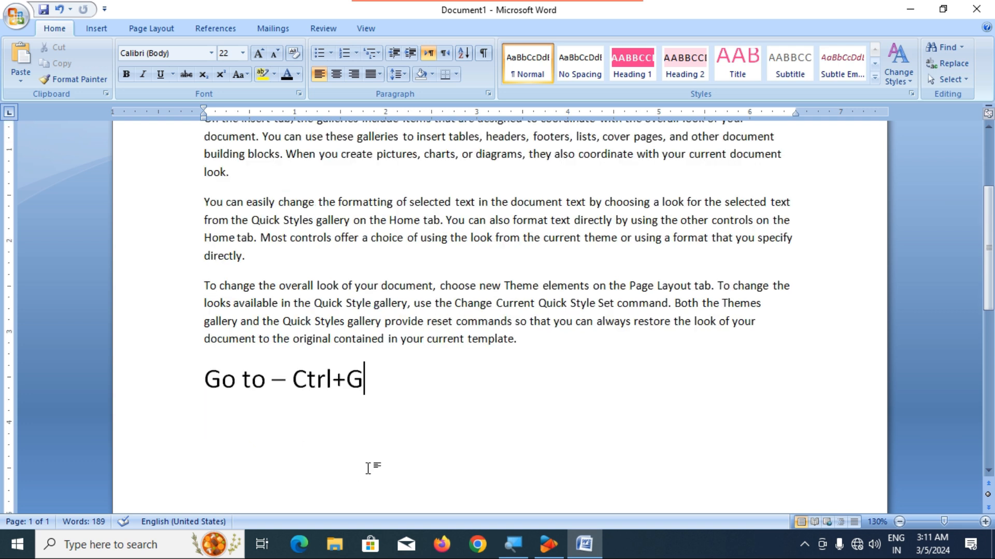
click(207, 380)
key(Return)
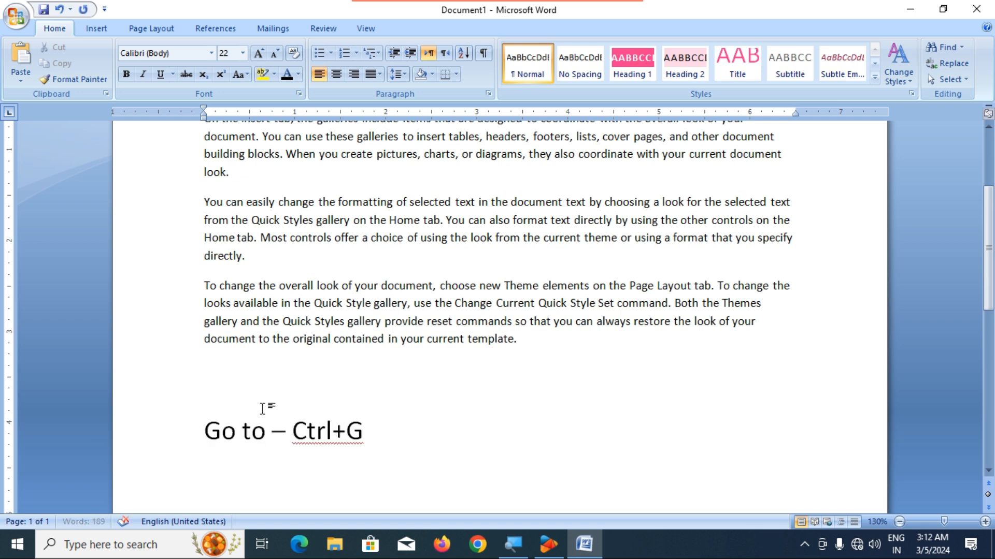
text(Find -)
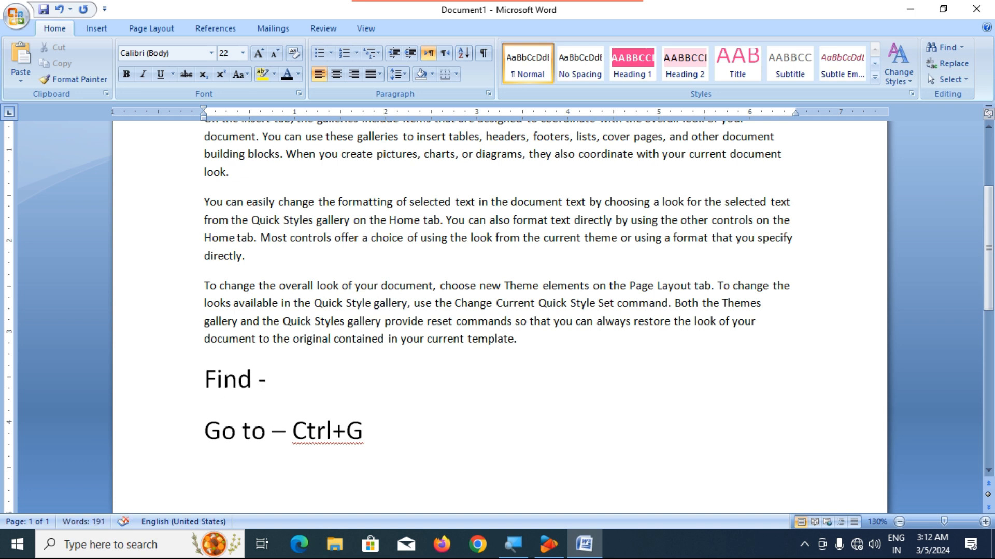
text( Ctrl+F)
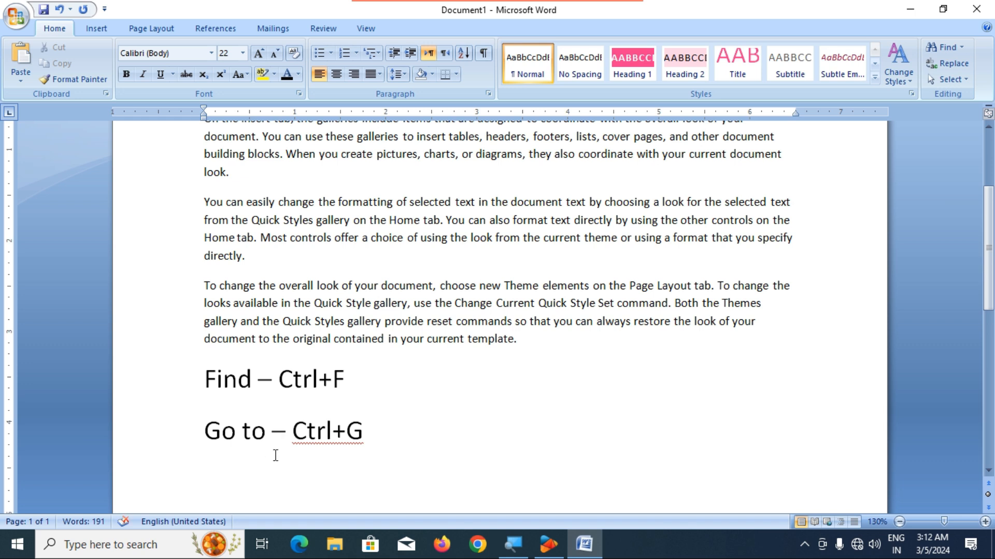
Add a line reading "Replace – Ctrl+H" below the "Go to – Ctrl+G" line
click(377, 436)
key(Return)
text(Replace)
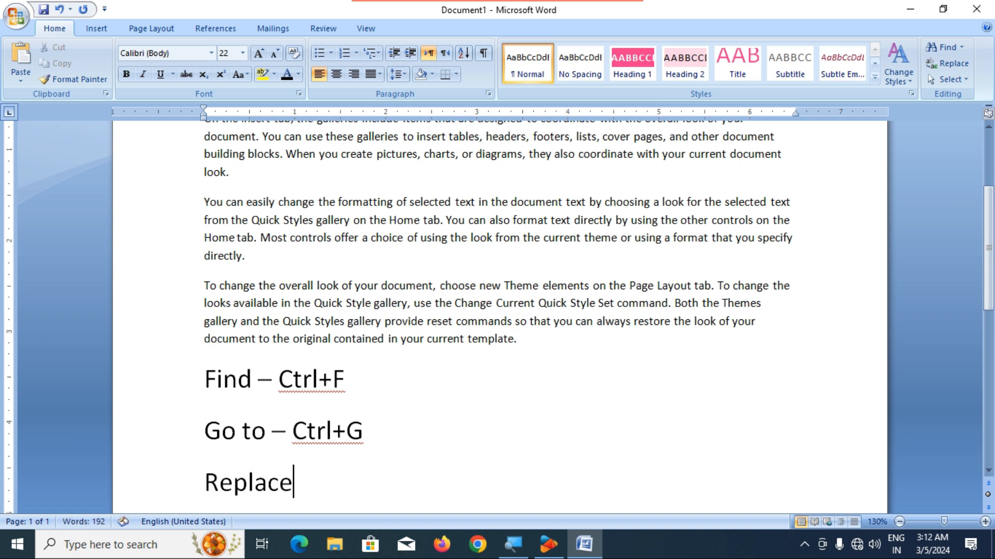
text( - Ctrl)
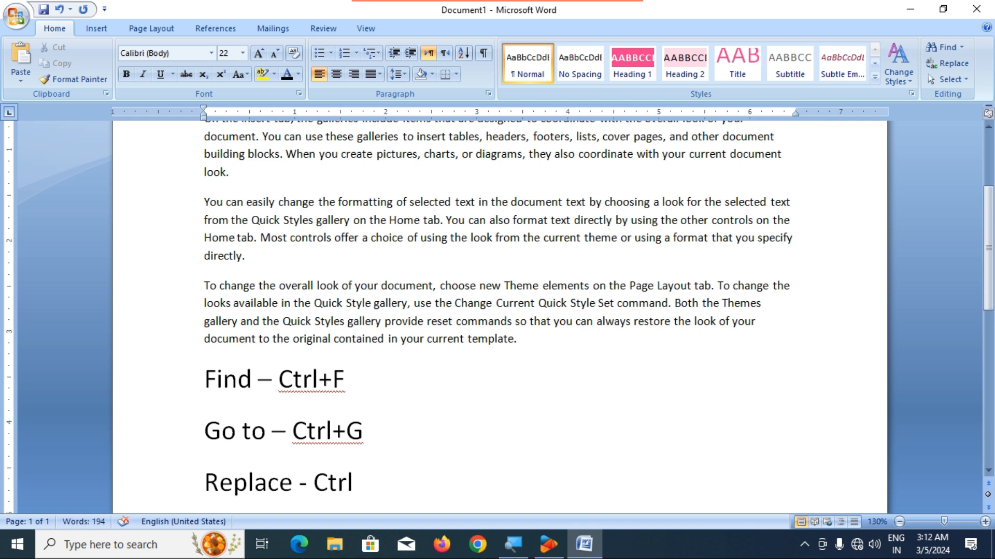
text(+H)
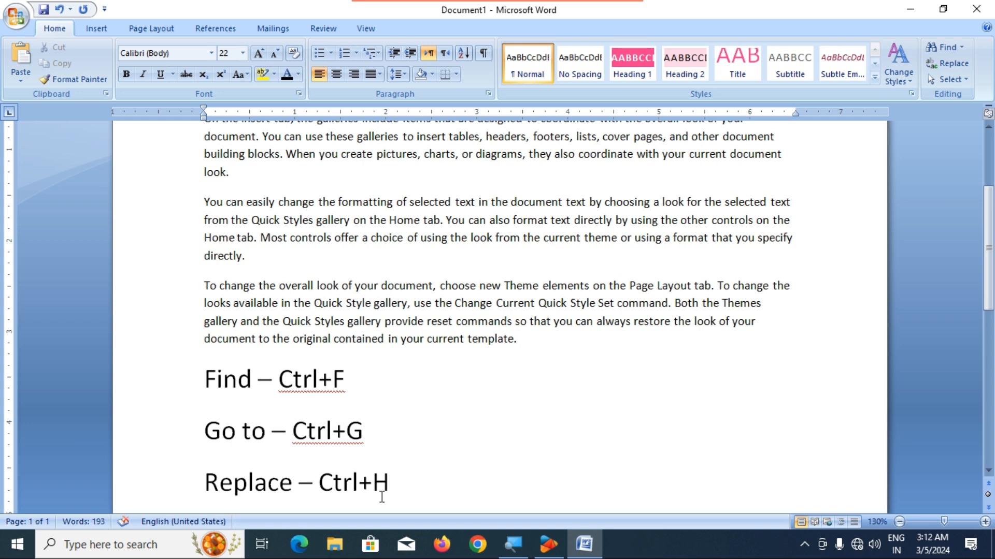
scroll(513, 409, up, 5)
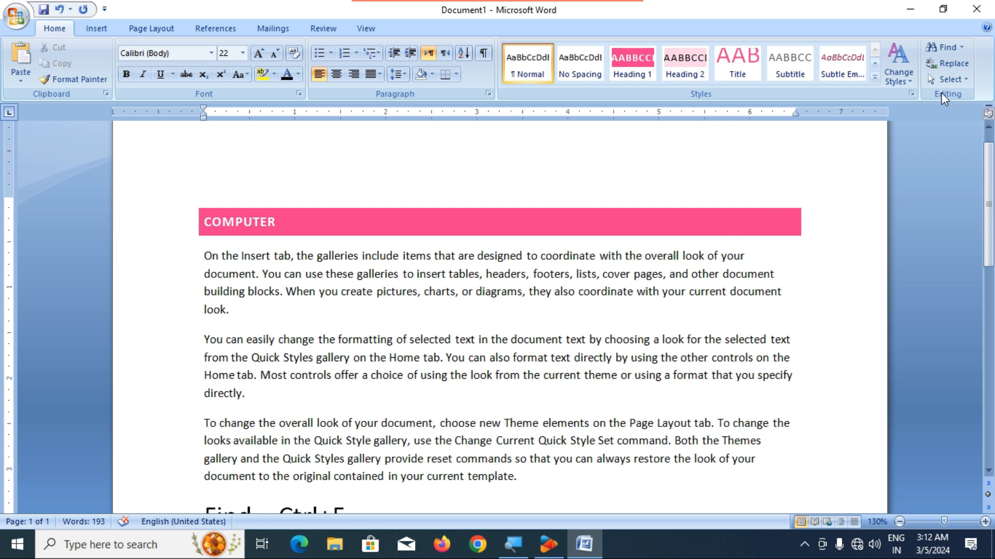
click(953, 66)
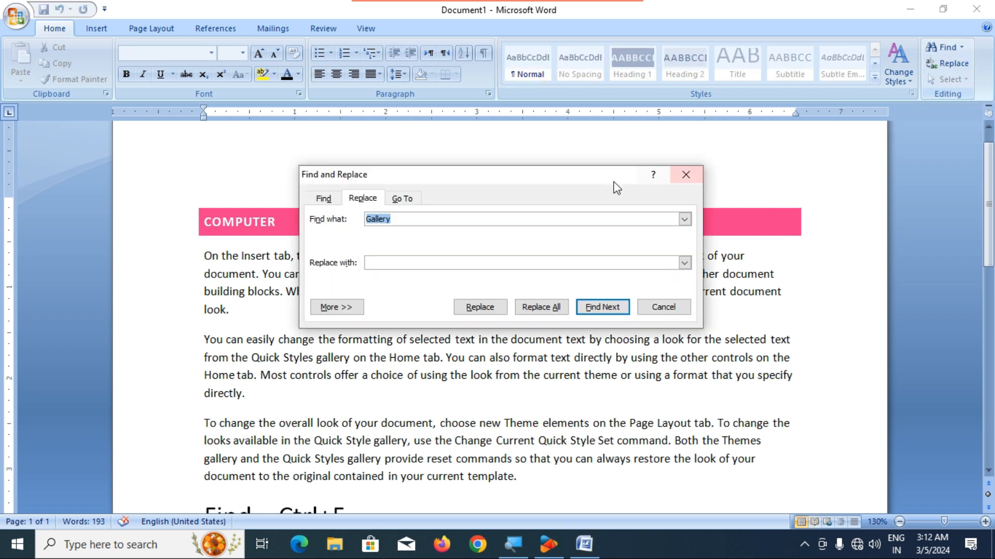
drag(521, 177, 652, 156)
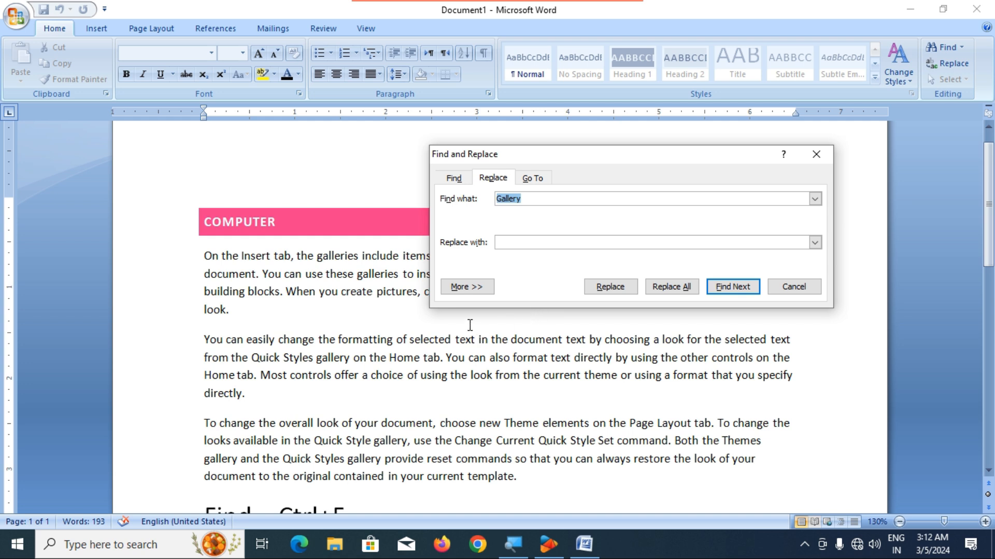
click(538, 200)
click(816, 154)
click(544, 358)
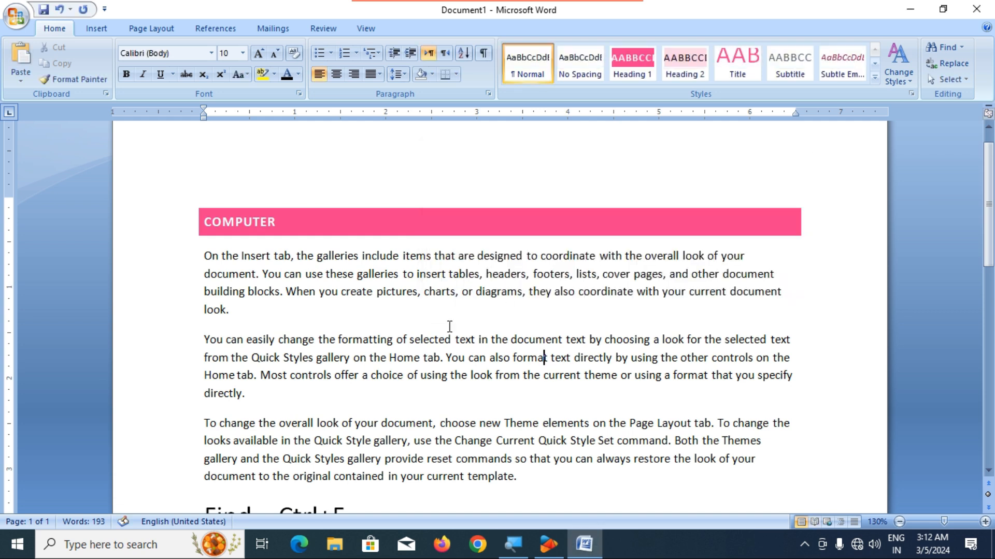
Replace all occurrences of "Gallery" in the document with "Photo", and close the Find and Replace dialog
scroll(338, 396, down, 1)
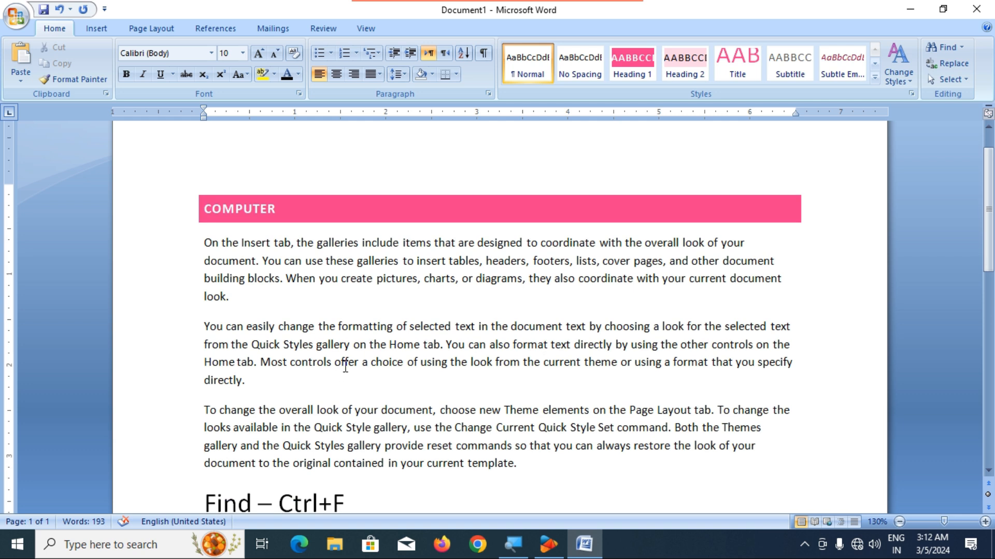
scroll(345, 367, down, 1)
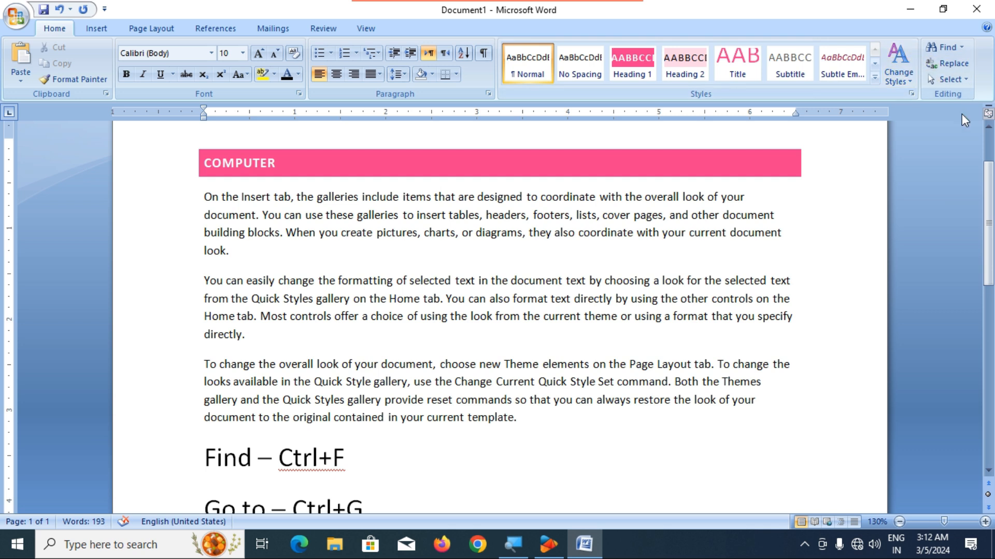
click(951, 61)
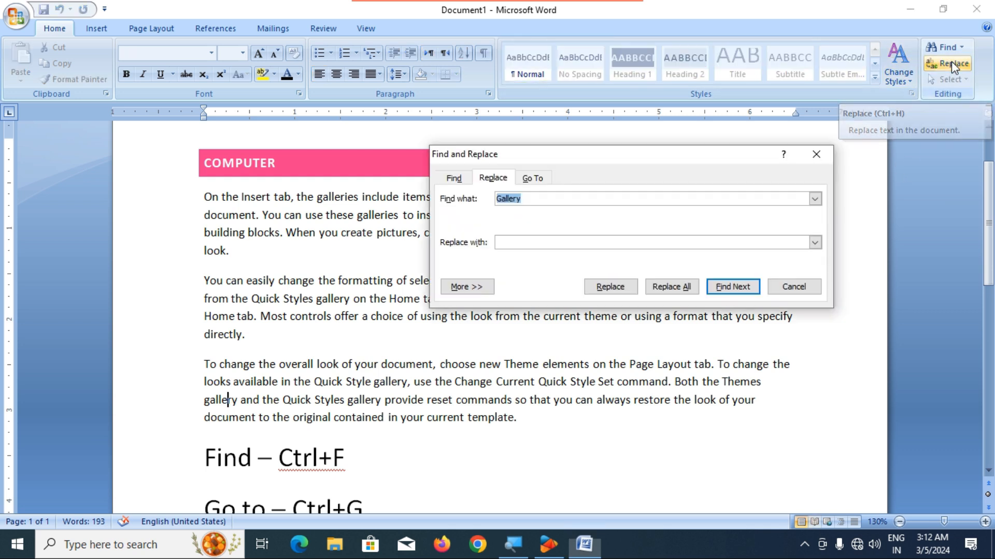
click(540, 201)
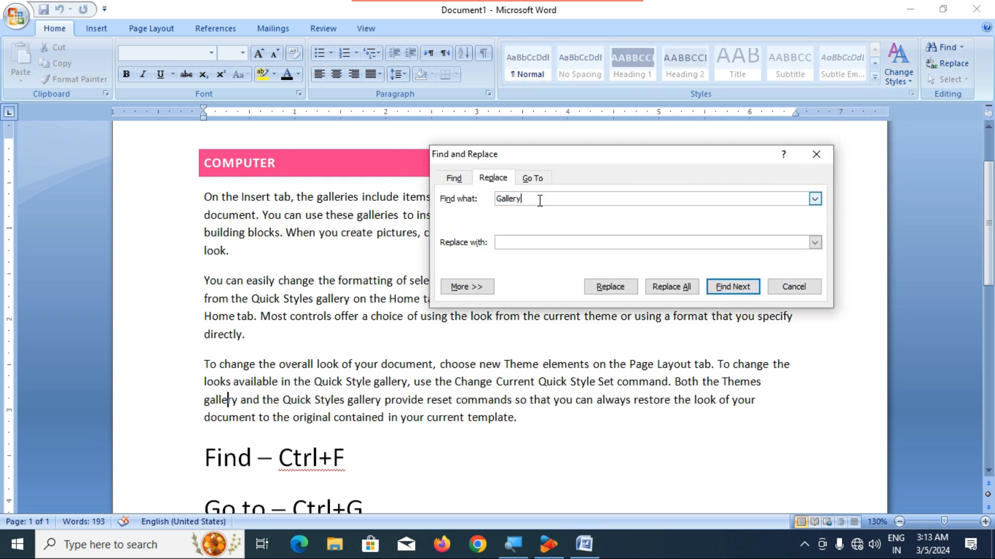
click(537, 242)
text(Photo)
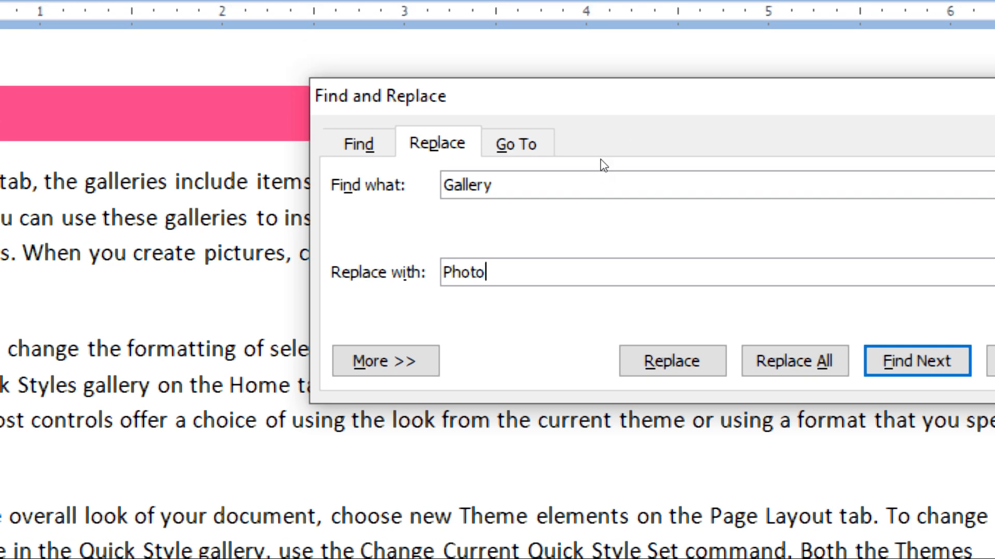
drag(721, 99, 468, 118)
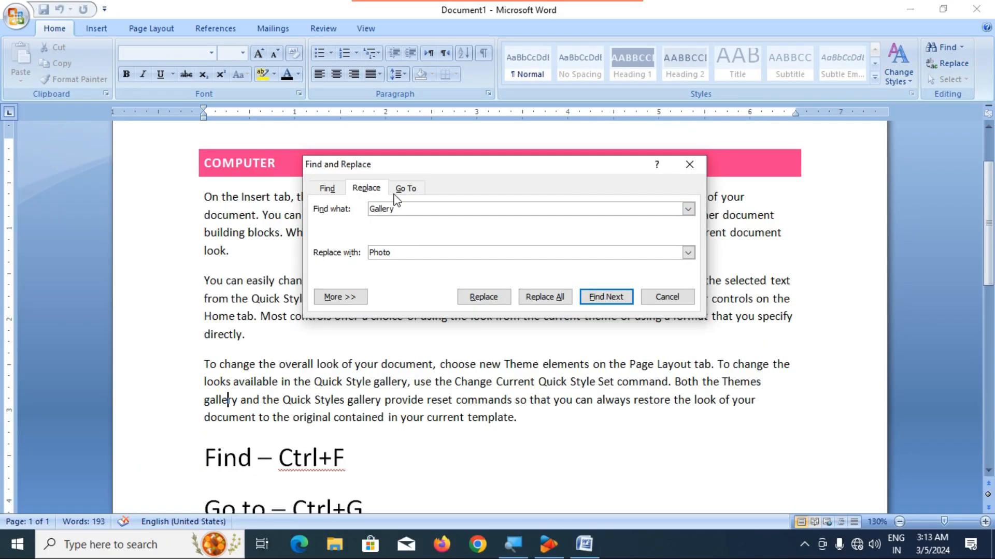
drag(515, 165, 628, 197)
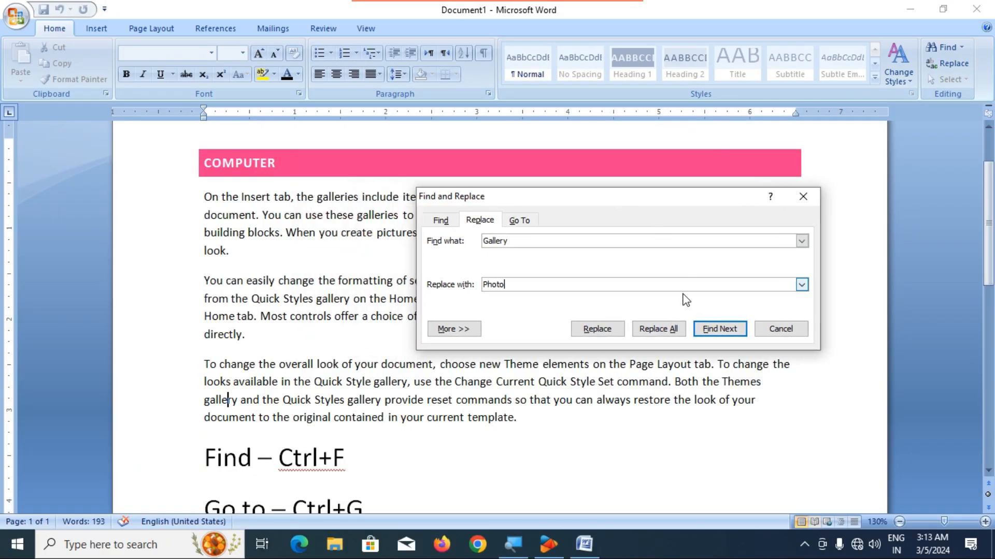
click(663, 332)
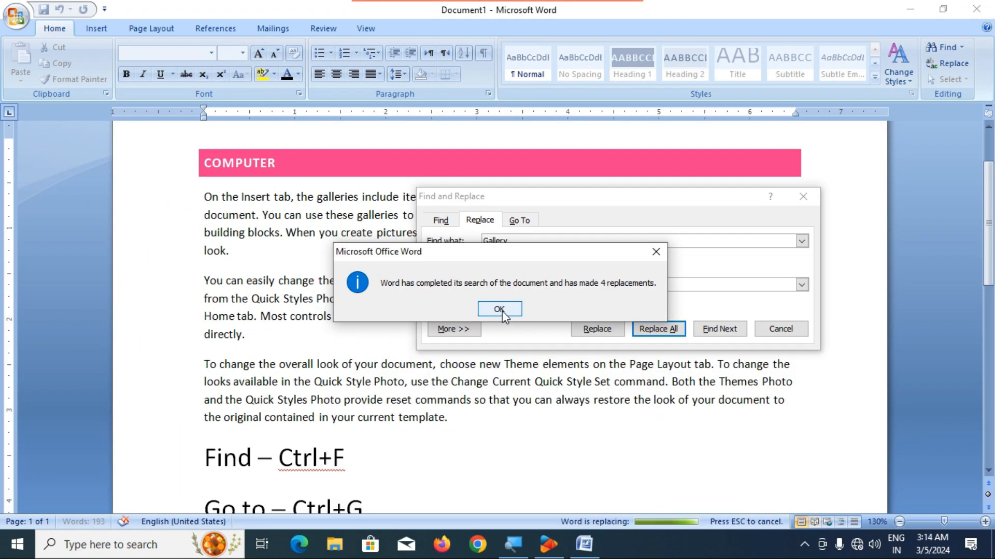
click(499, 310)
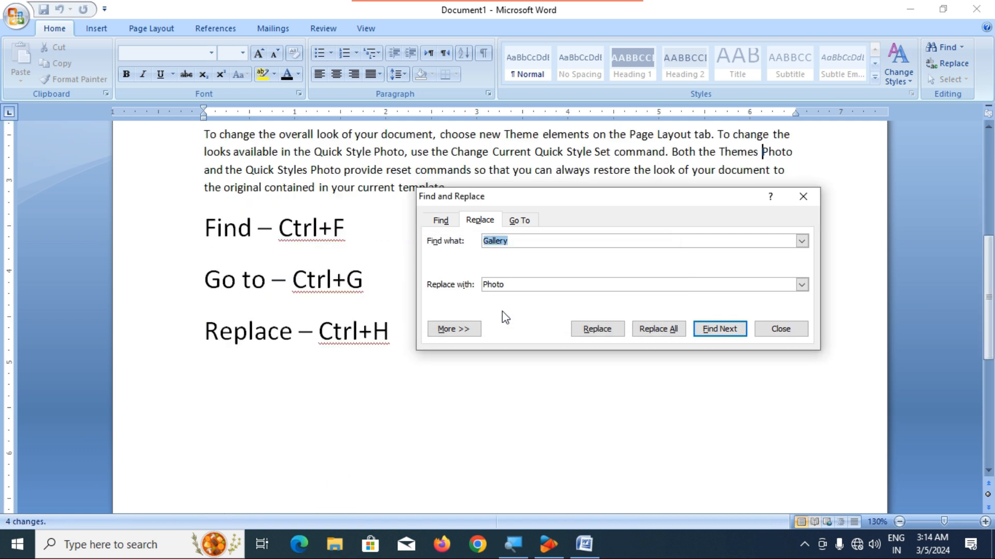
click(778, 334)
Check each replaced word "Photo" in the third paragraph by selecting it, and look over the second paragraph
scroll(380, 264, up, 4)
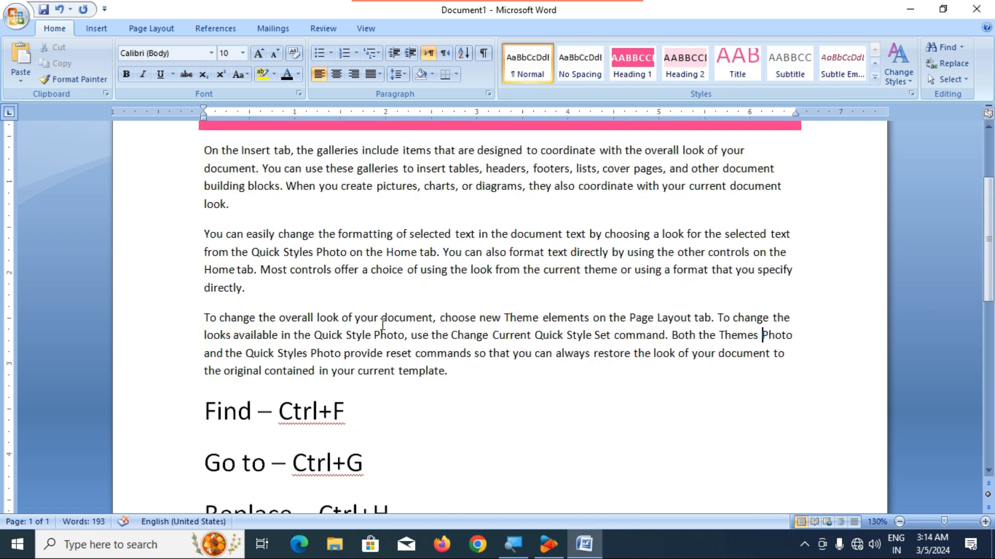
double_click(776, 338)
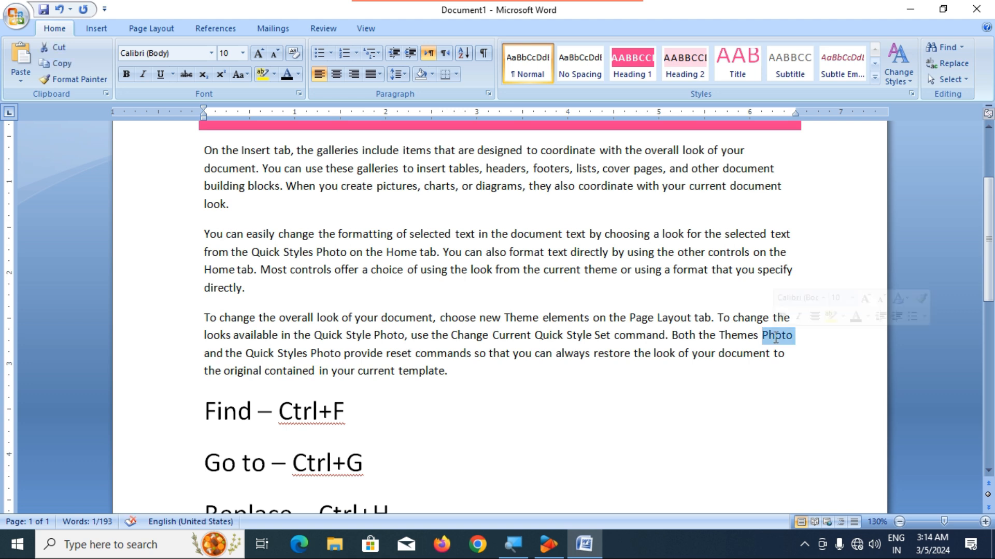
double_click(324, 353)
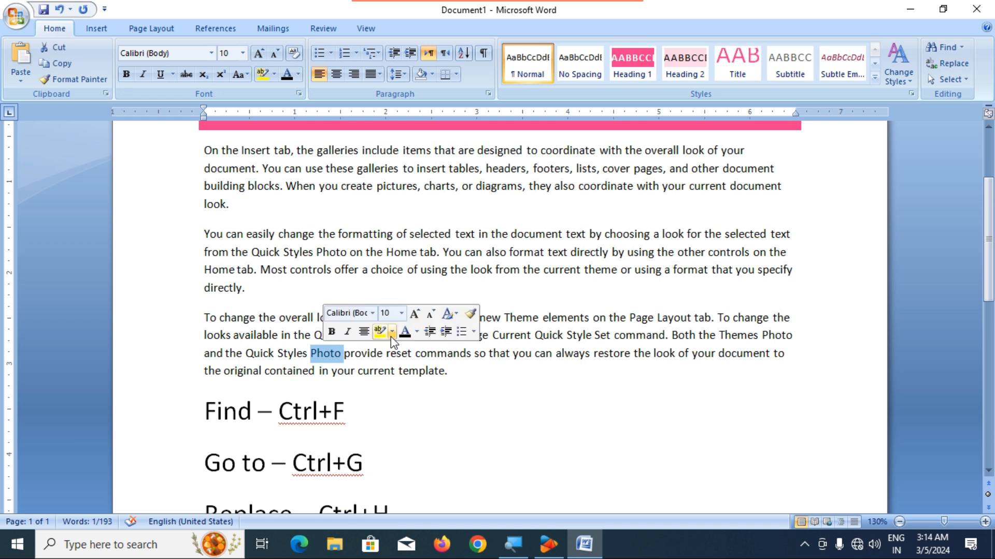
double_click(391, 335)
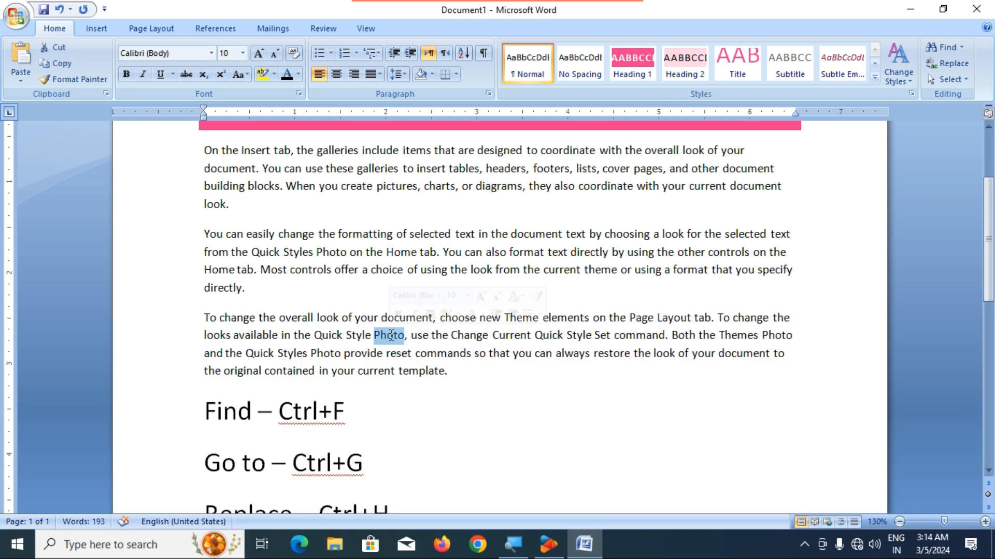
click(555, 359)
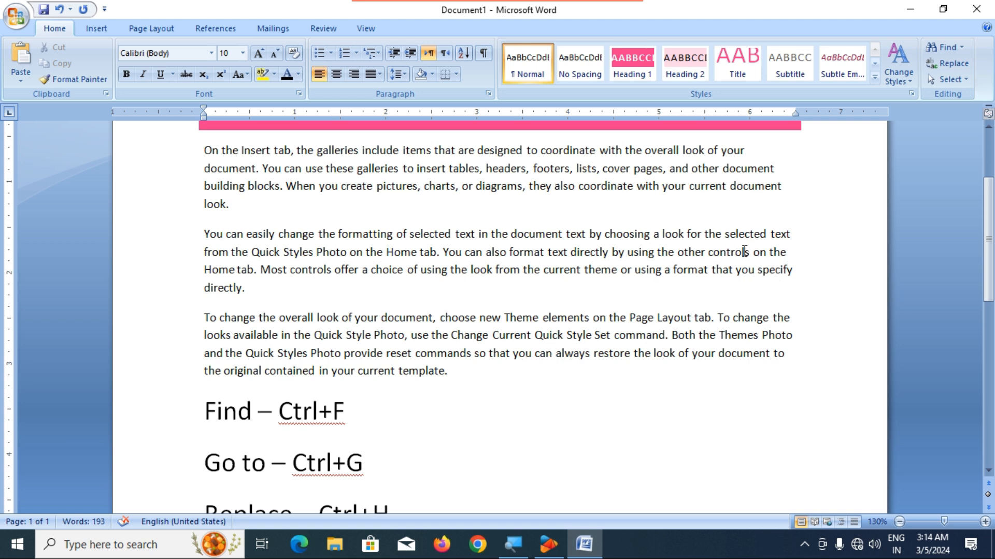
scroll(662, 323, up, 2)
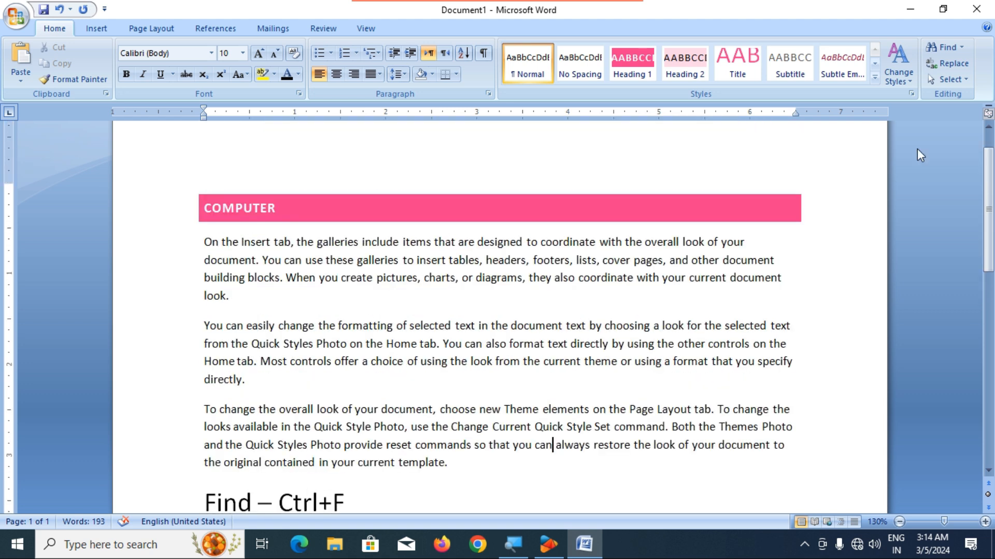
click(538, 416)
click(610, 344)
Start a replacement of "Photo" with "Photo", expand the replace options, and open the font formatting for the replacement text
click(330, 344)
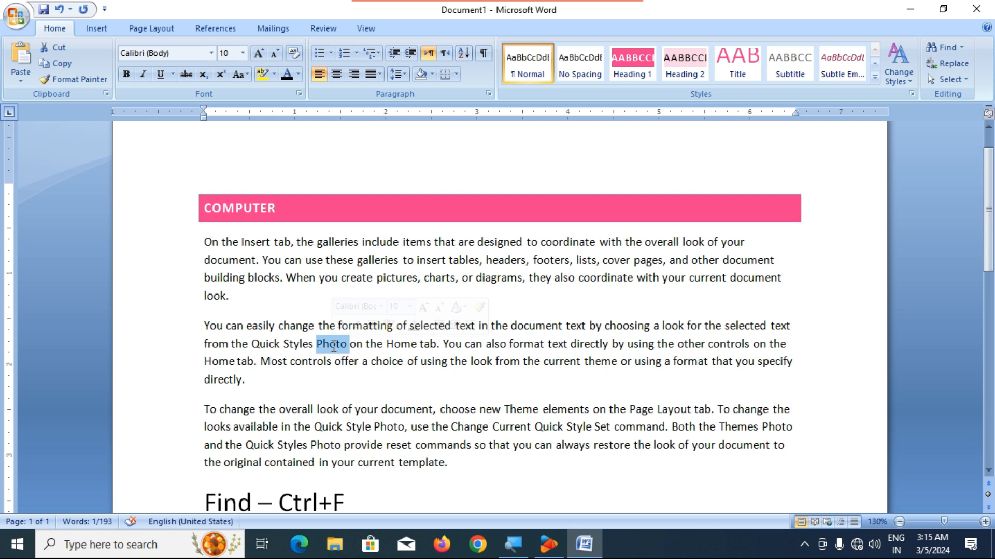
click(953, 64)
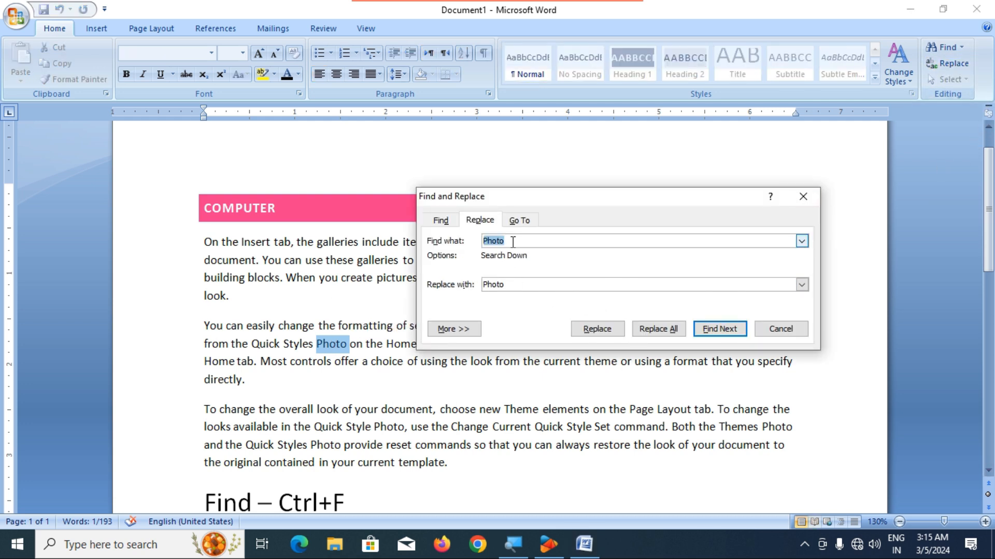
click(514, 286)
click(461, 329)
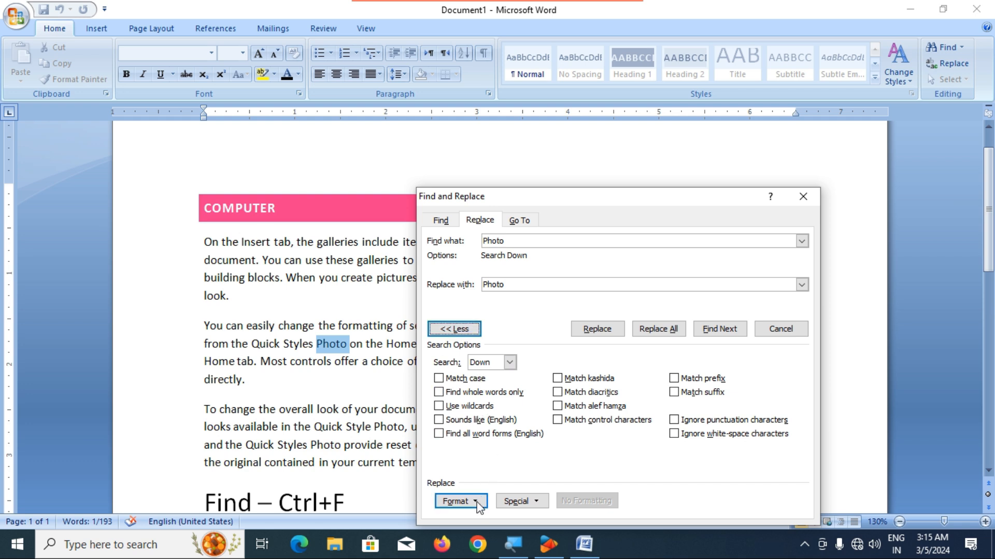
drag(533, 202, 456, 151)
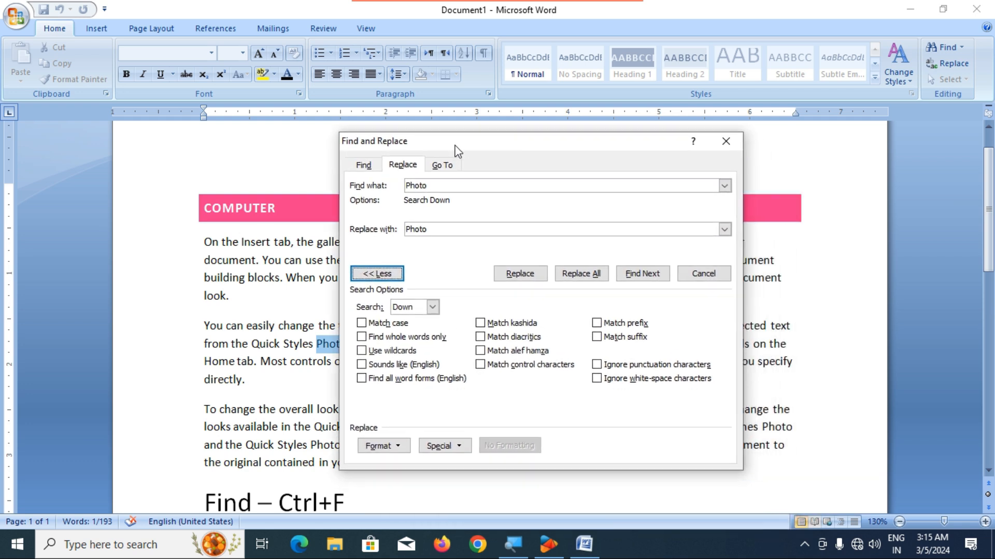
click(389, 450)
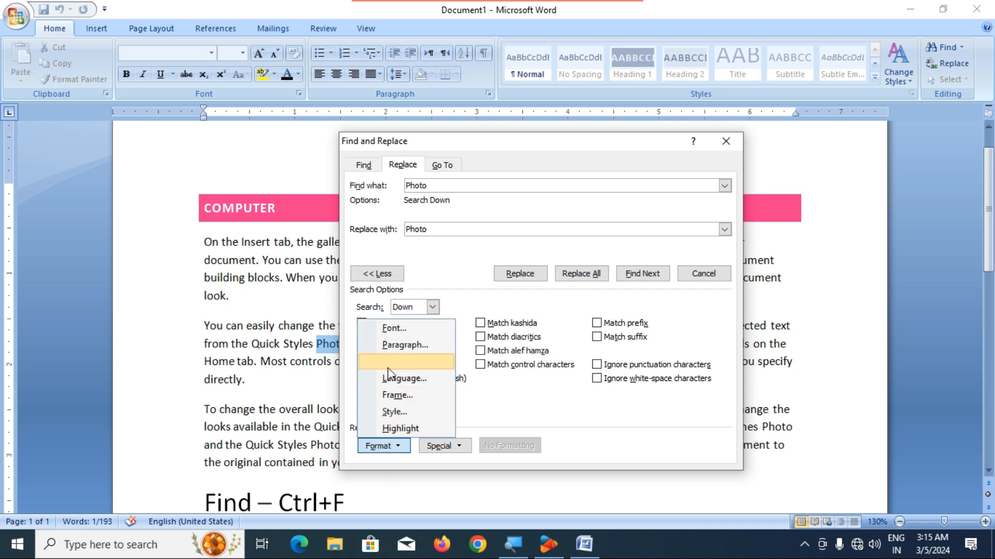
click(395, 331)
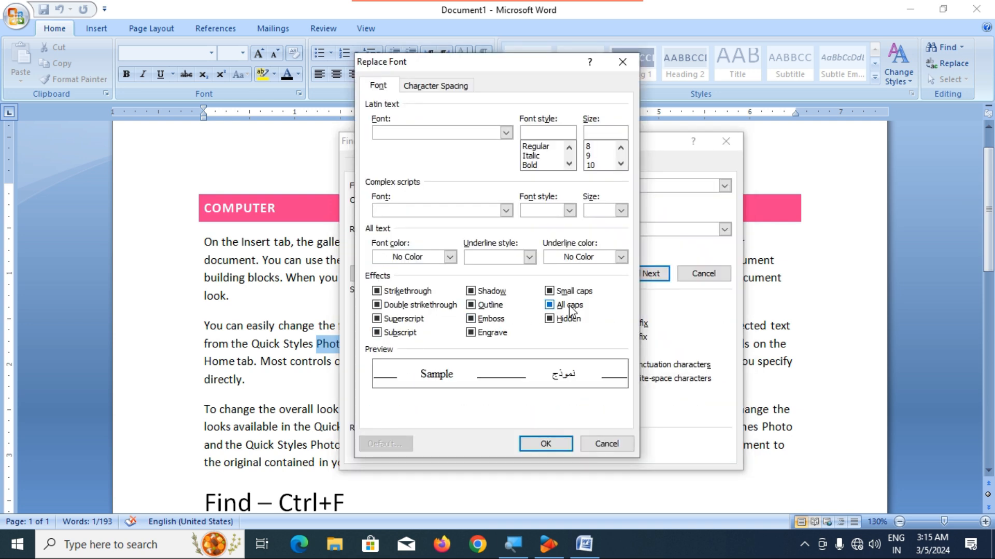
Give the replacement text a red font color and a thick underline colored green
click(449, 258)
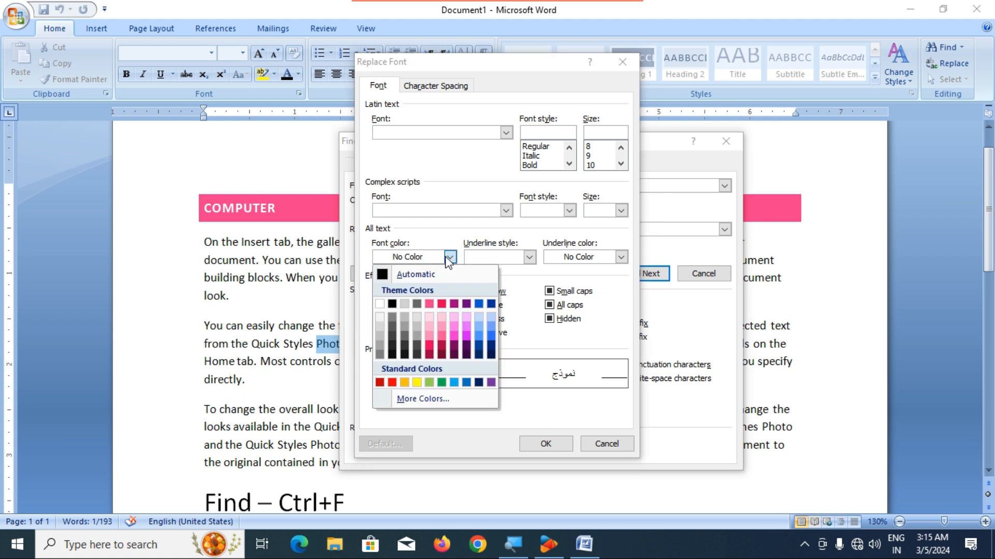
click(395, 384)
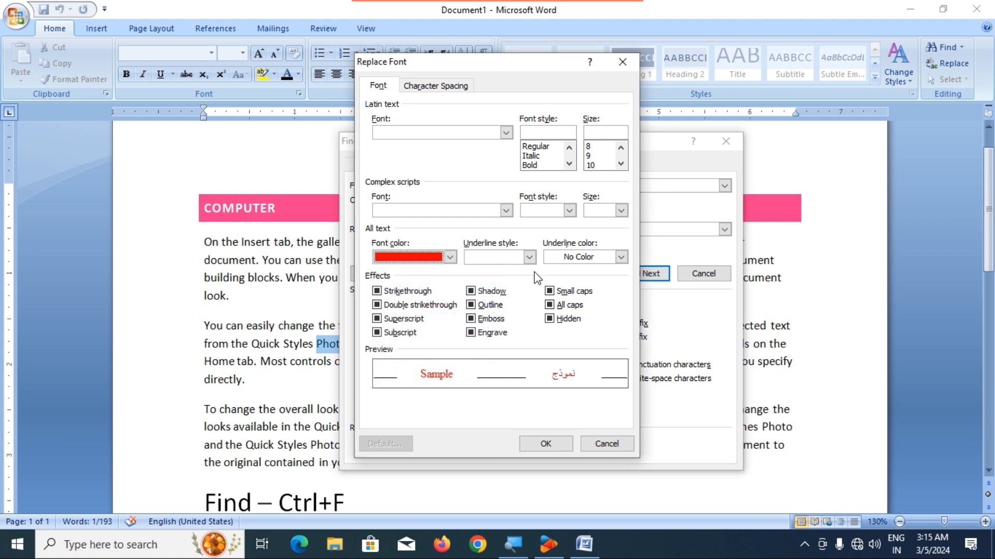
click(529, 257)
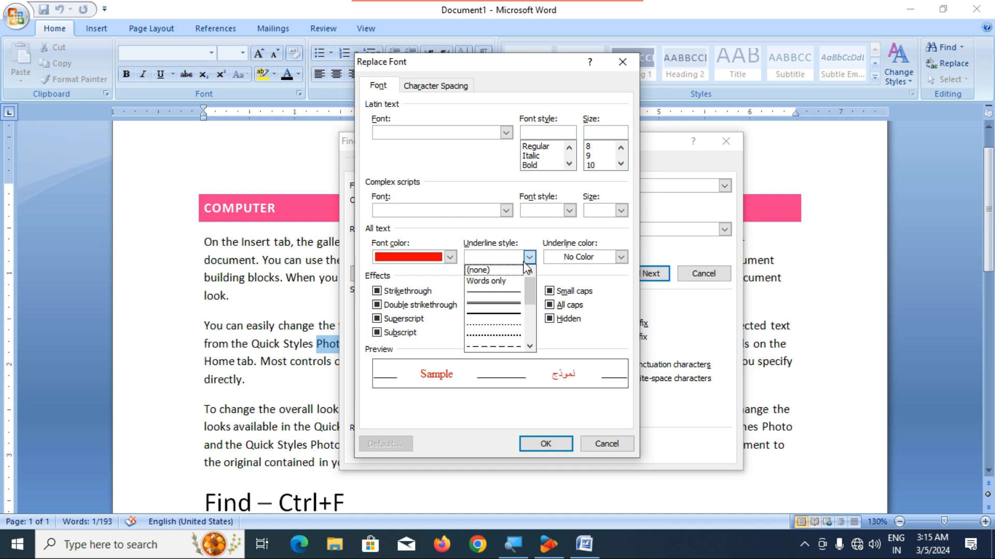
click(501, 304)
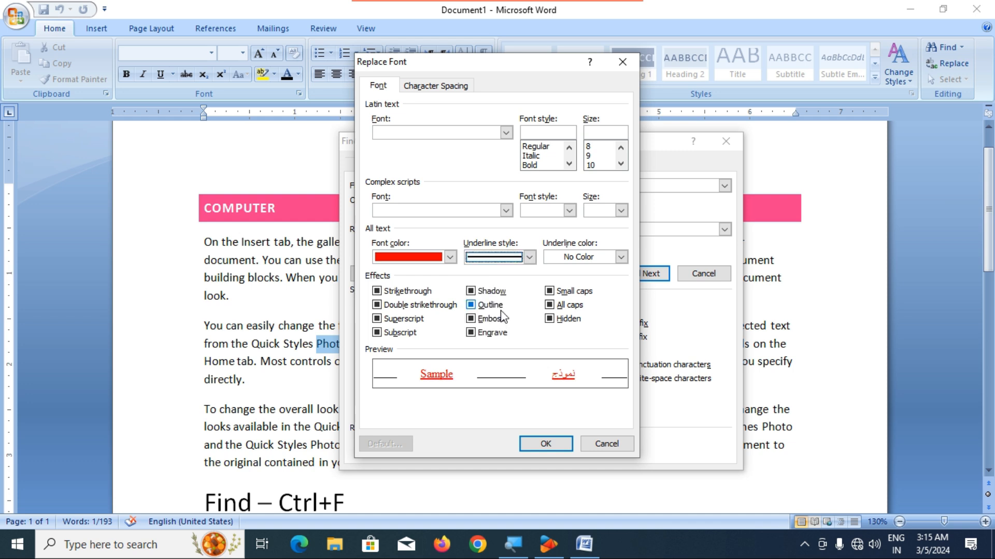
click(620, 257)
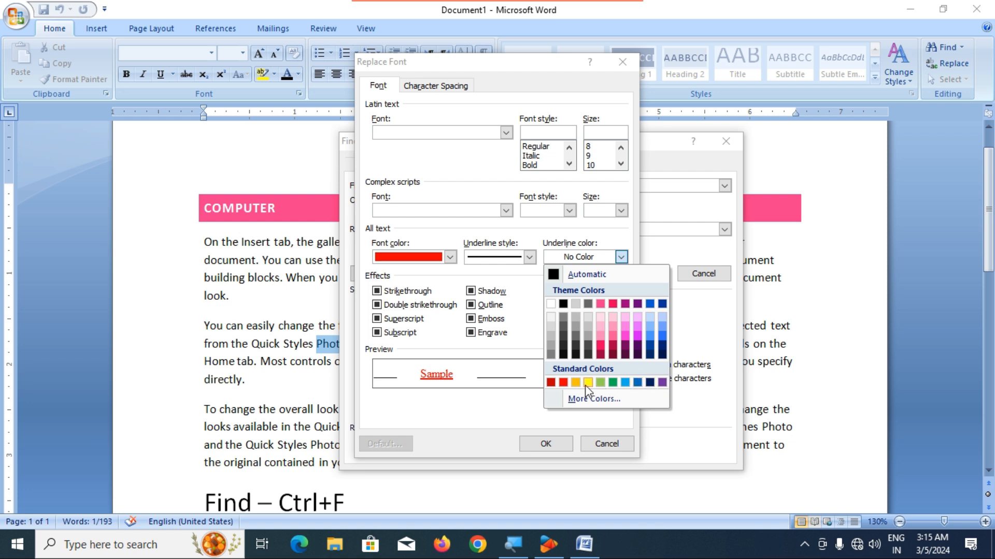
click(613, 383)
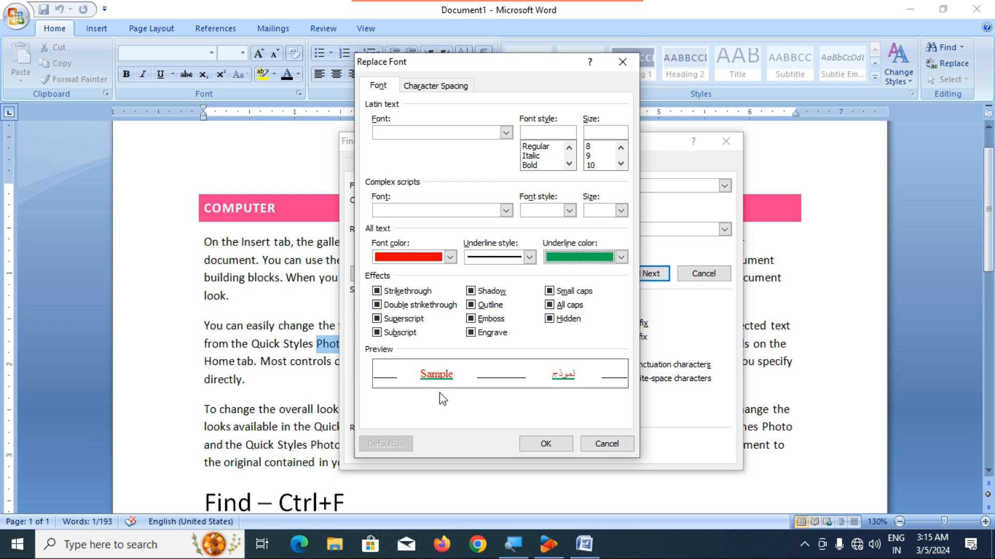
Set the replacement font to bold at size 14 and accept the font formatting
click(536, 165)
click(614, 164)
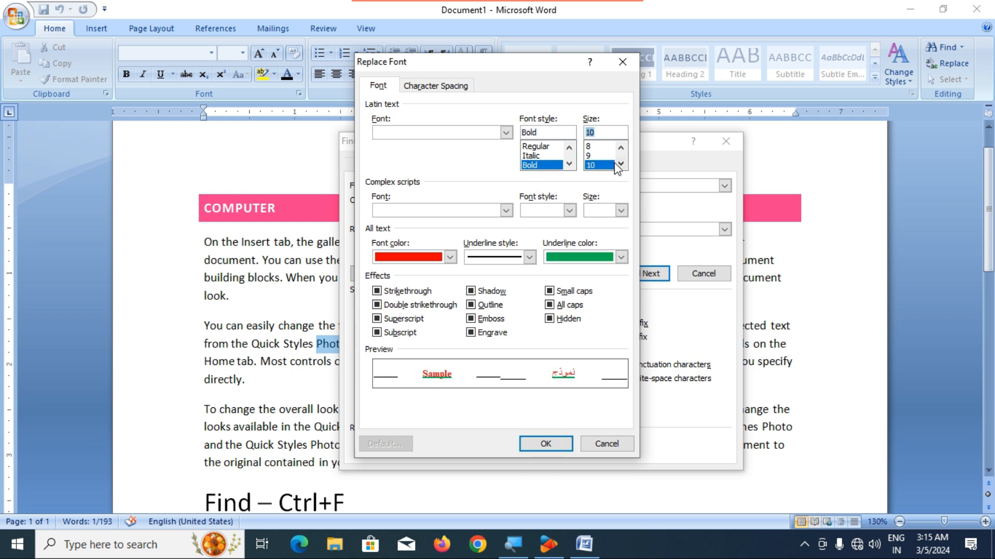
click(620, 165)
click(620, 163)
click(620, 164)
click(600, 166)
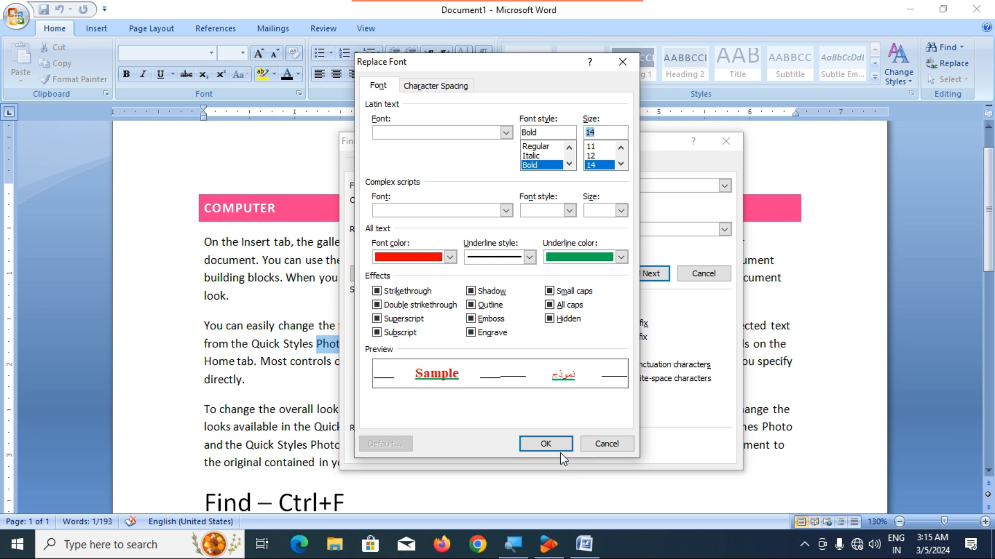
click(546, 443)
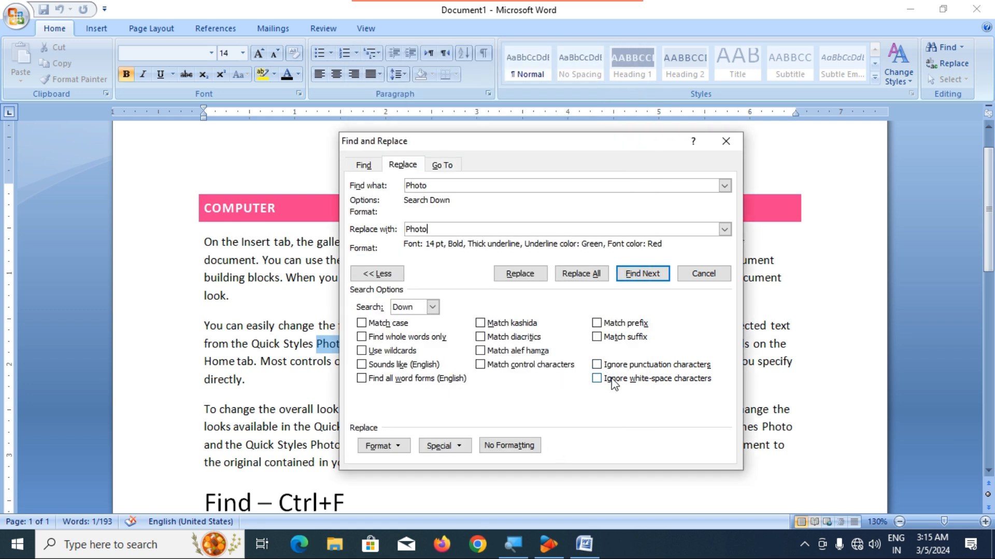
Replace all occurrences of "Photo" with the formatted version, continuing from the document's beginning, and close the Find and Replace dialog
click(584, 279)
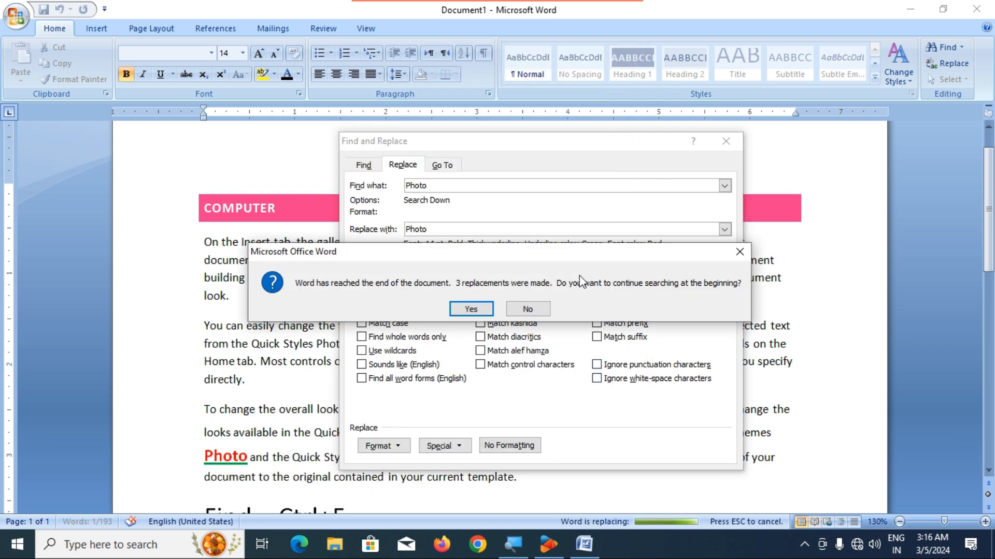
click(480, 310)
key(Return)
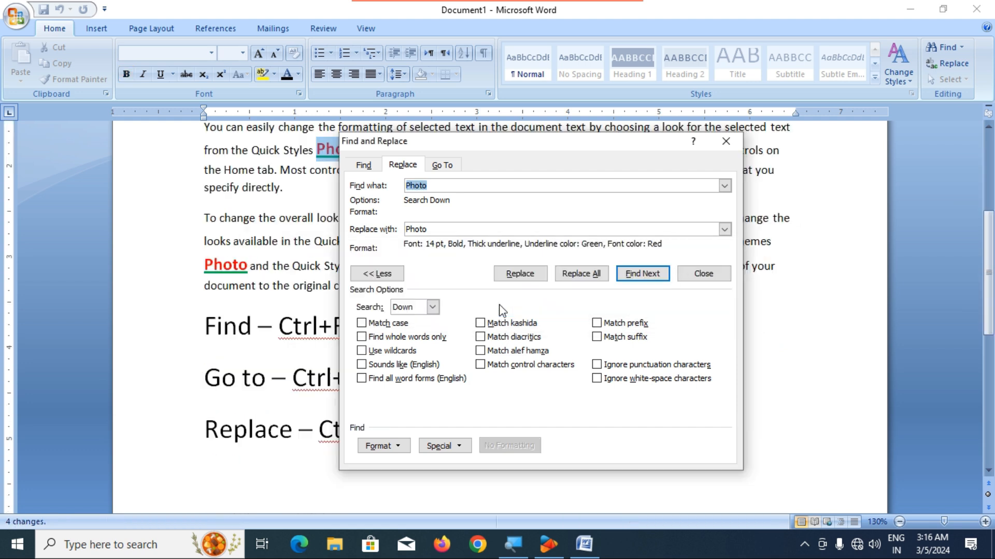
click(725, 141)
scroll(505, 362, up, 1)
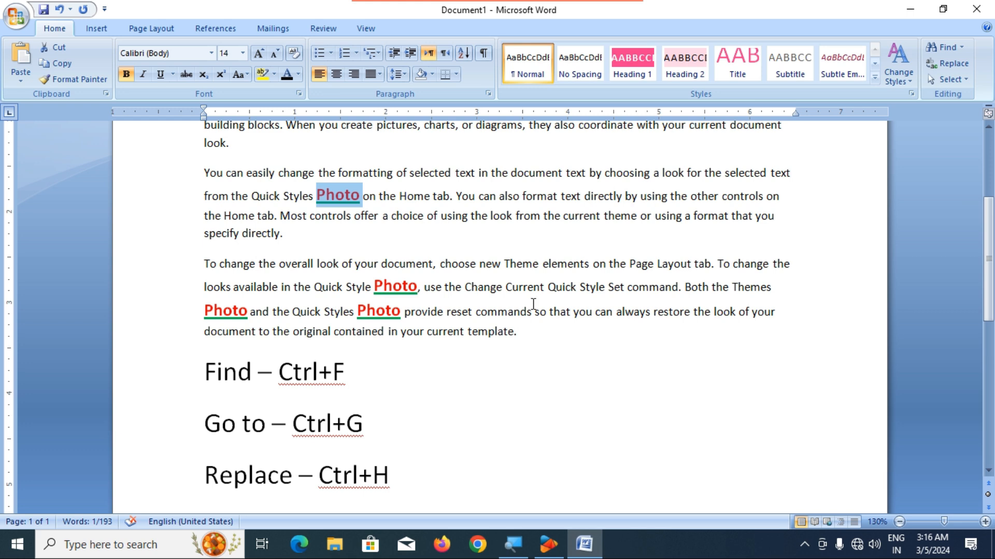
scroll(533, 298, up, 2)
click(524, 305)
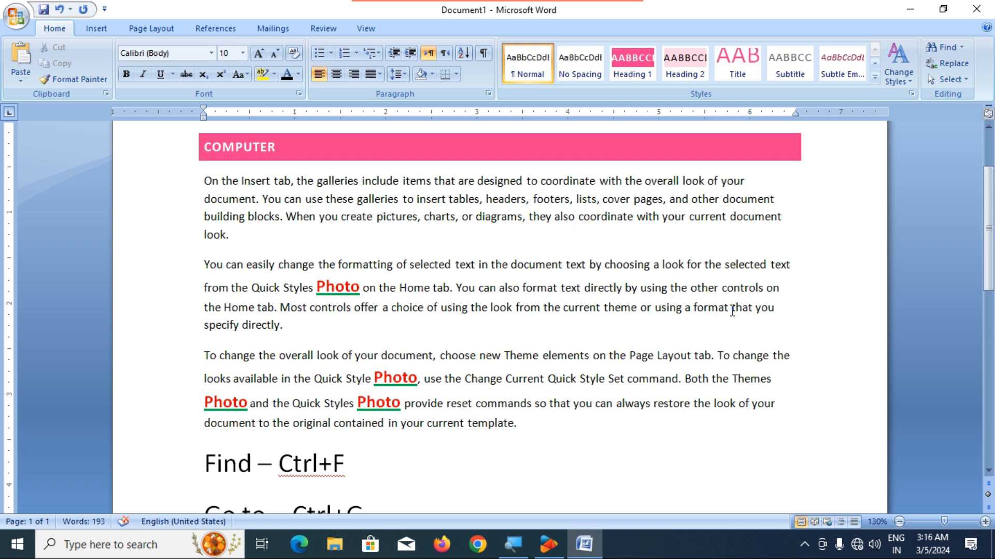
View the Replace settings again, close the dialog, and look over the formatted "Photo" words in the document
click(959, 64)
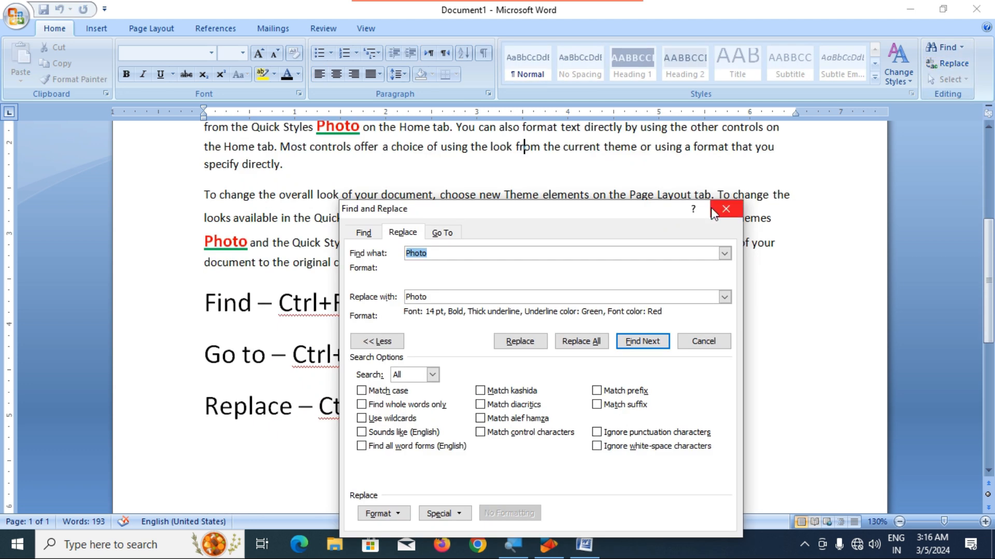
click(712, 209)
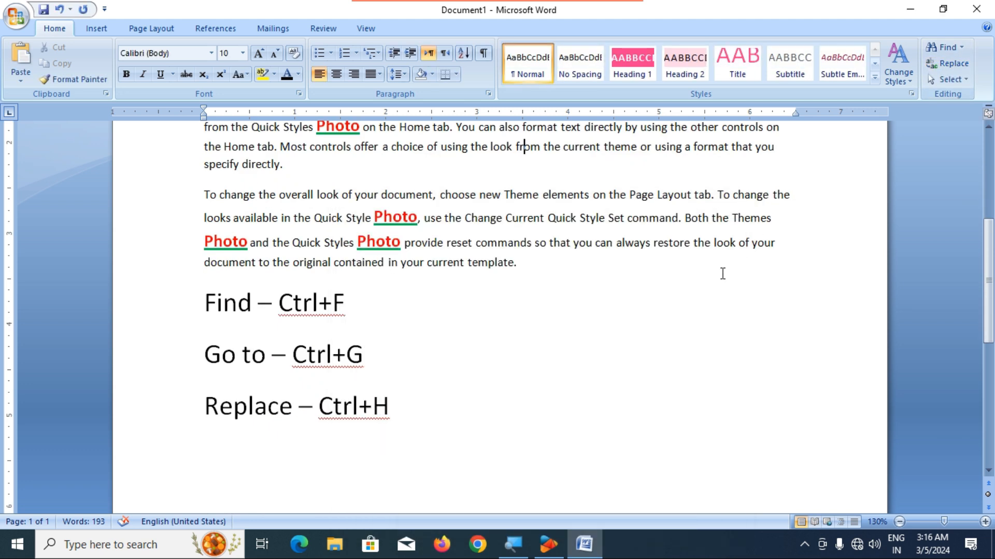
scroll(716, 273, up, 3)
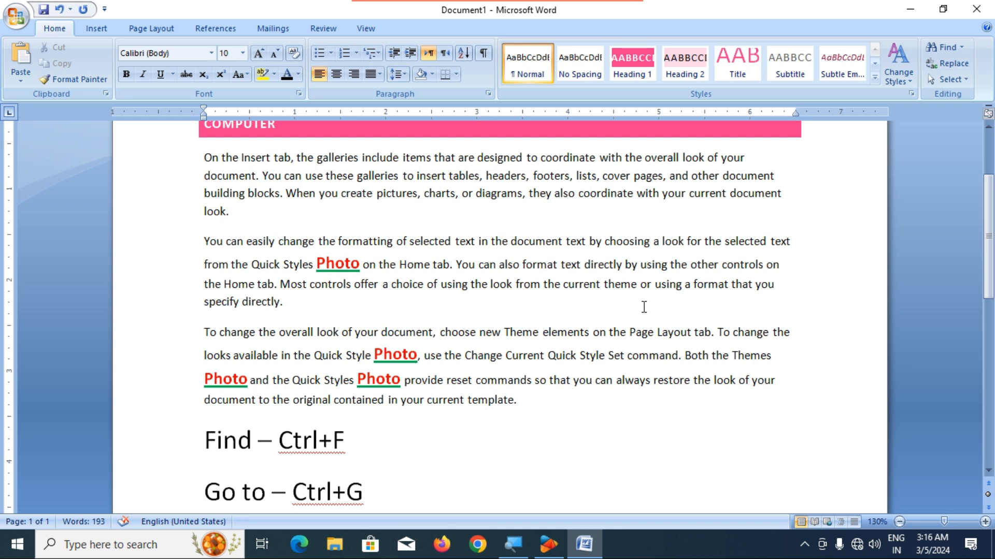
scroll(513, 358, down, 2)
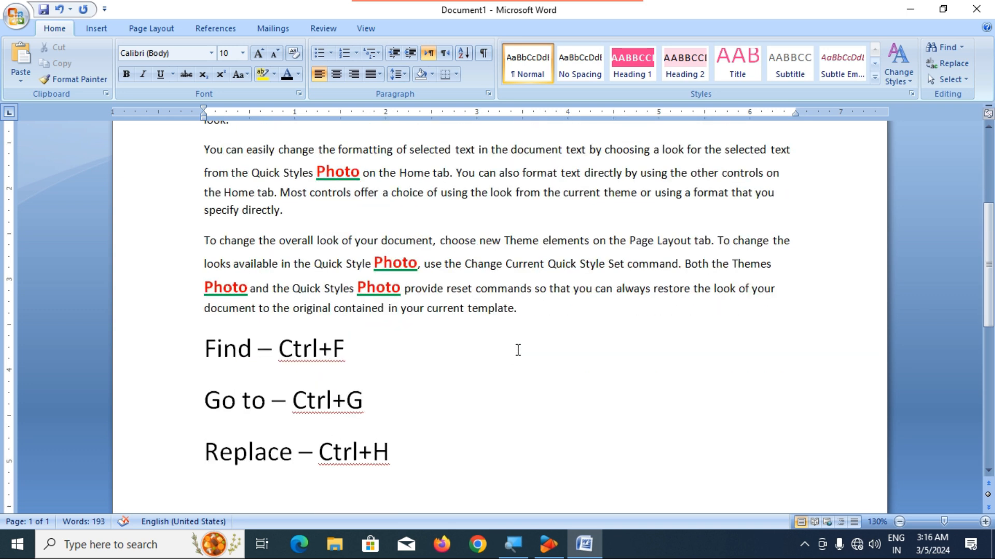
scroll(536, 342, up, 2)
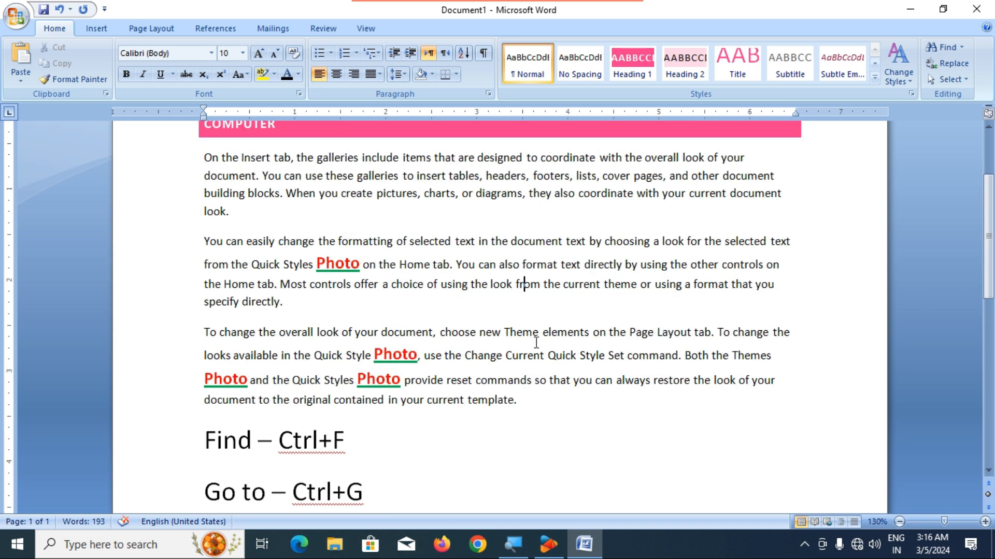
scroll(542, 348, up, 2)
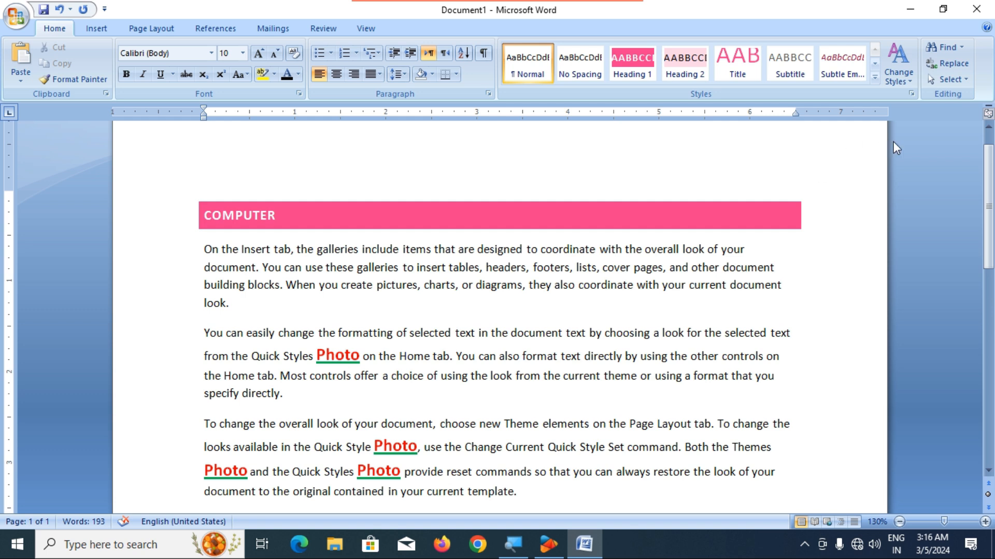
View the available Select commands and look over the document from the heading to the "Replace – Ctrl+H" line
click(966, 83)
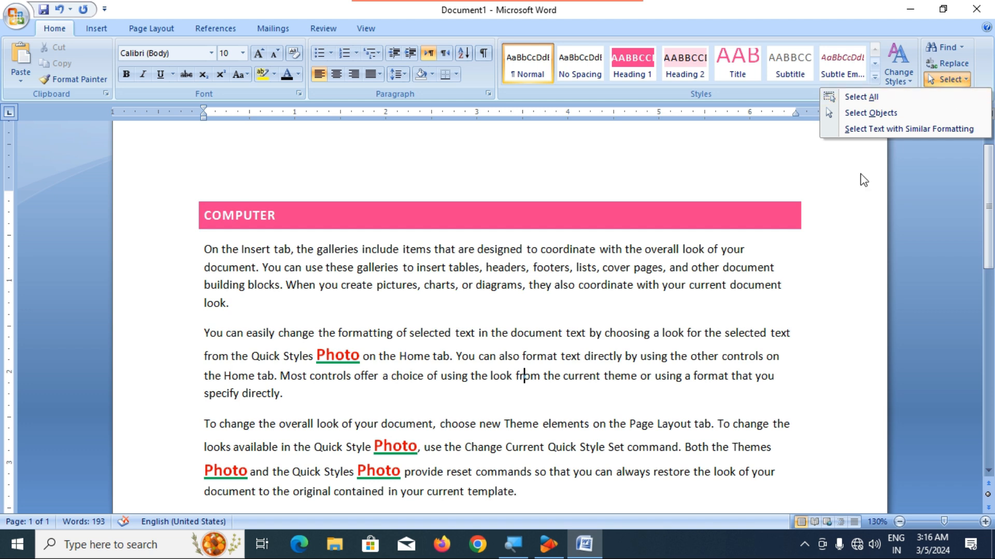
click(675, 270)
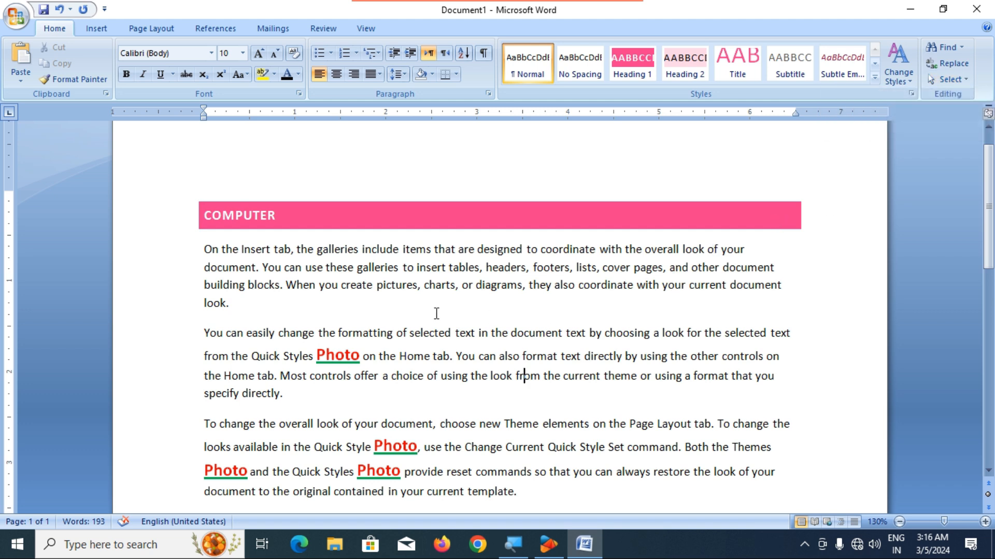
scroll(355, 353, down, 1)
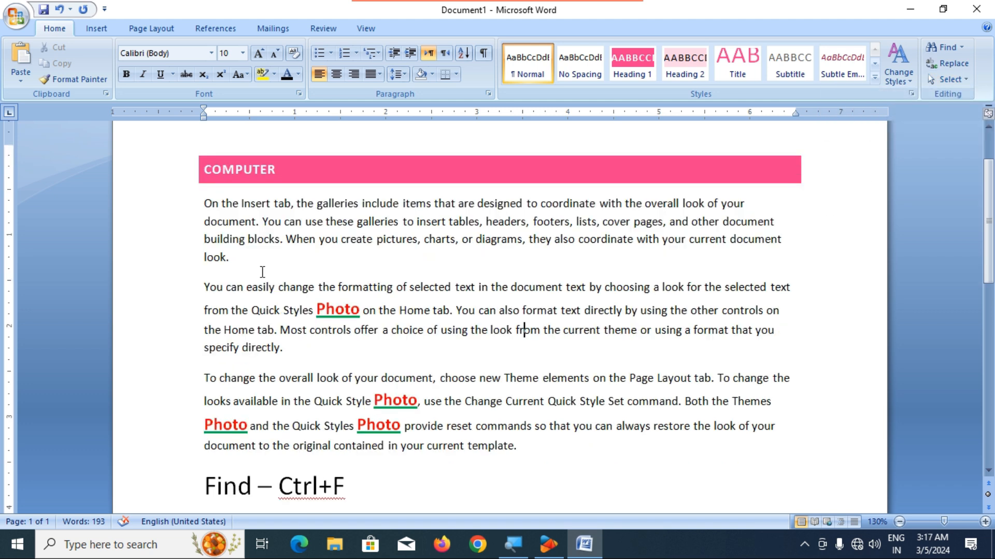
click(950, 79)
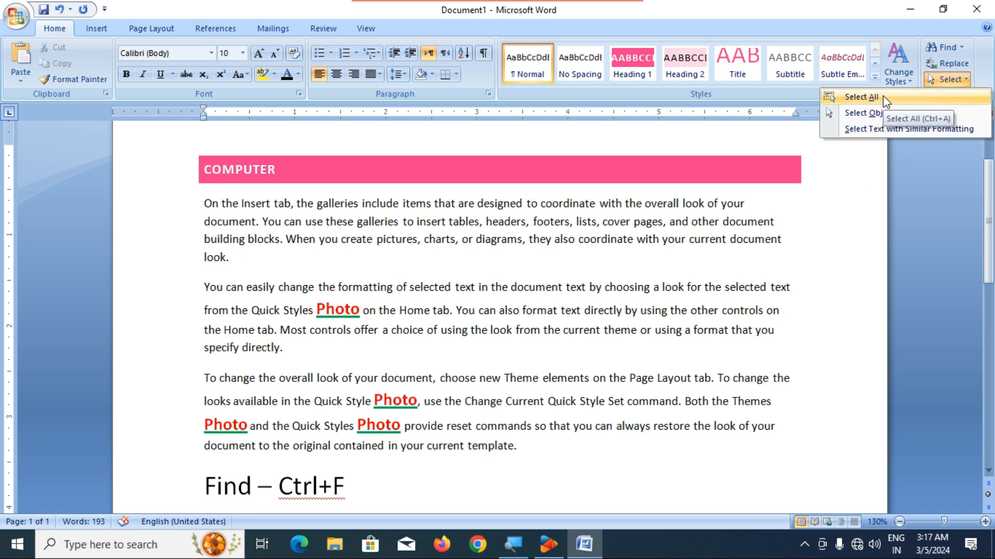
click(610, 320)
scroll(287, 336, up, 2)
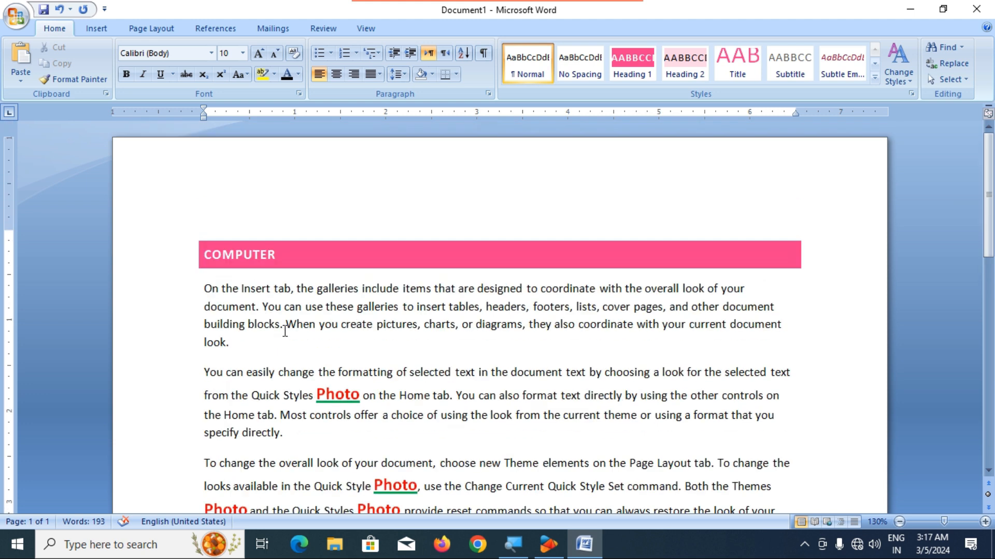
scroll(262, 331, down, 3)
scroll(262, 330, down, 3)
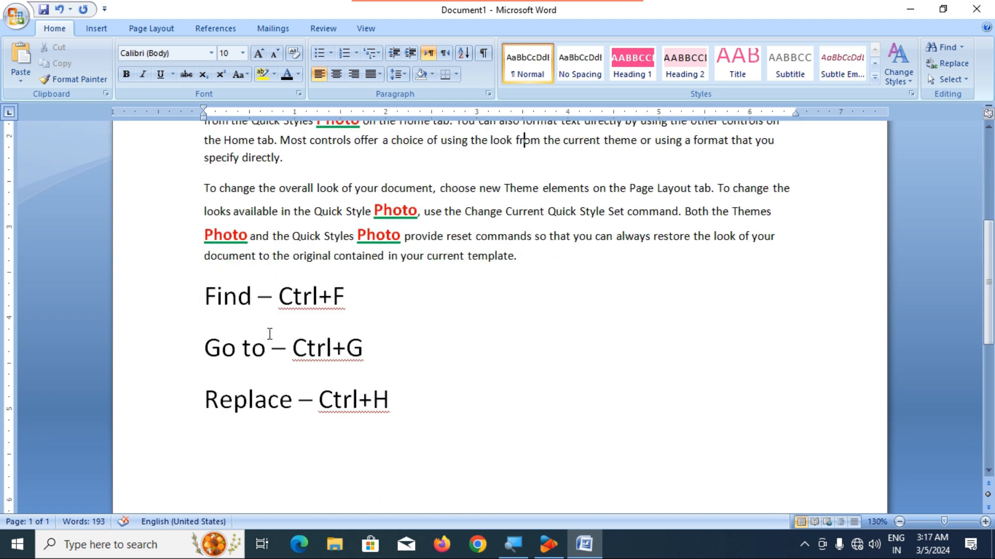
scroll(268, 335, up, 4)
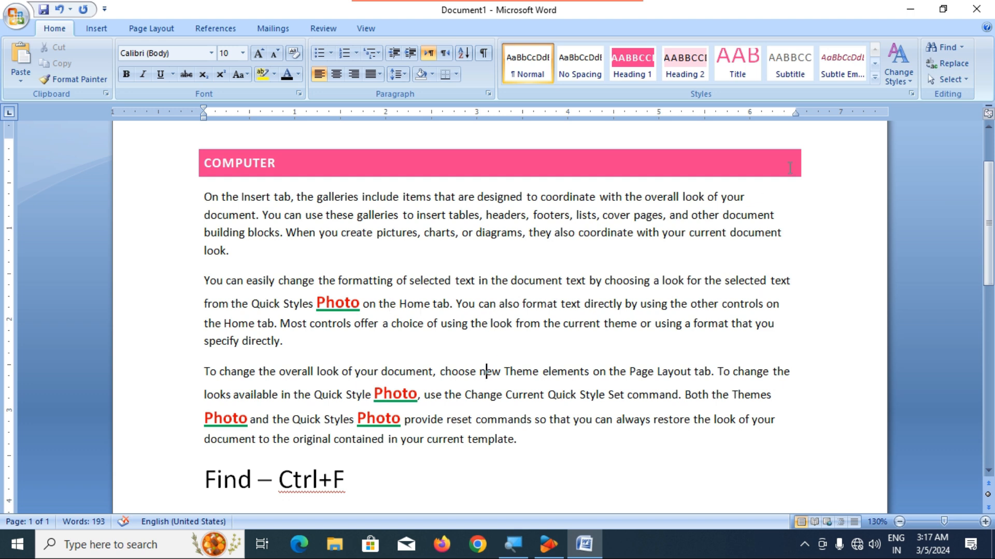
Select all content of the document and check the selection from the last line up to the heading
click(964, 80)
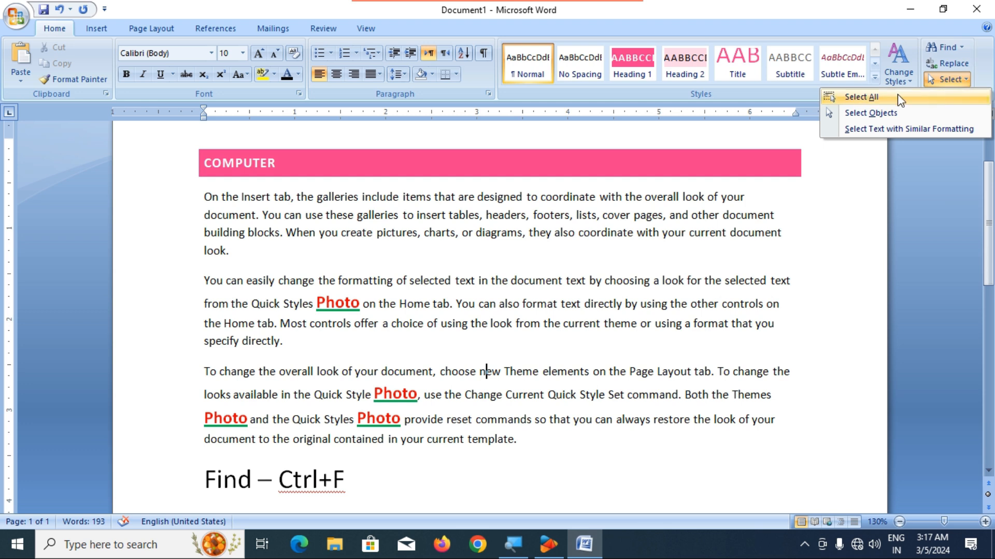
click(861, 97)
scroll(362, 325, down, 3)
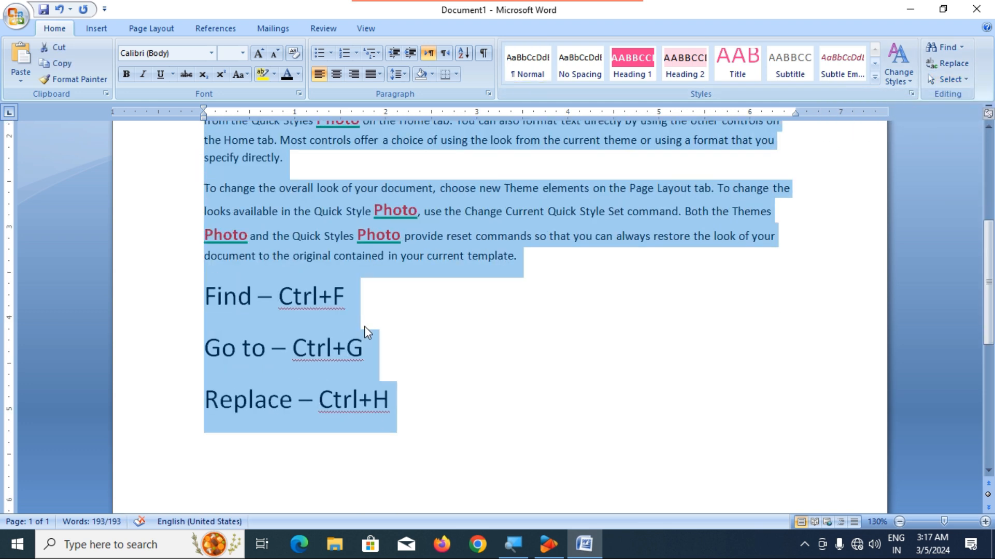
scroll(365, 325, up, 5)
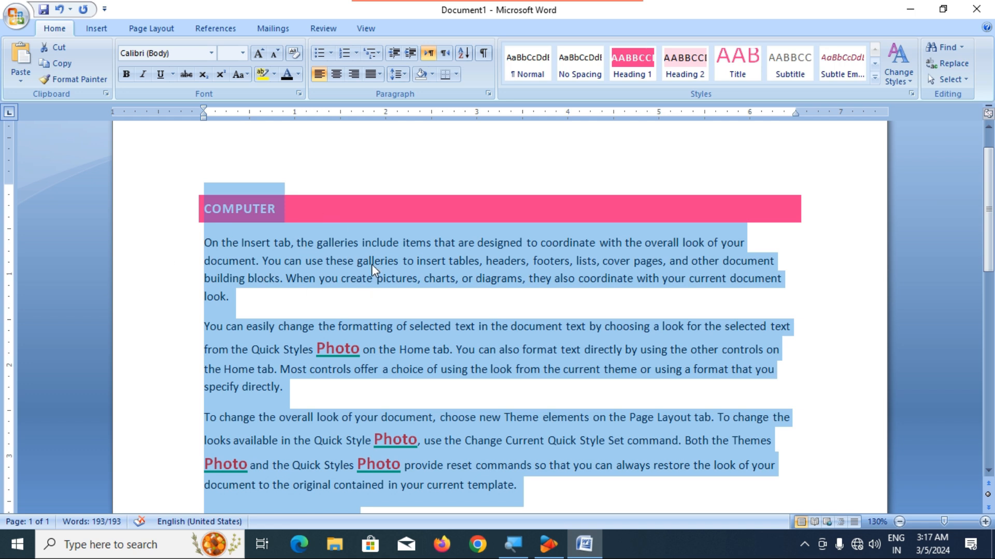
Clear the selection and add "| Select All – ctrl+a" after "Find – Ctrl+F" on the same line
click(410, 267)
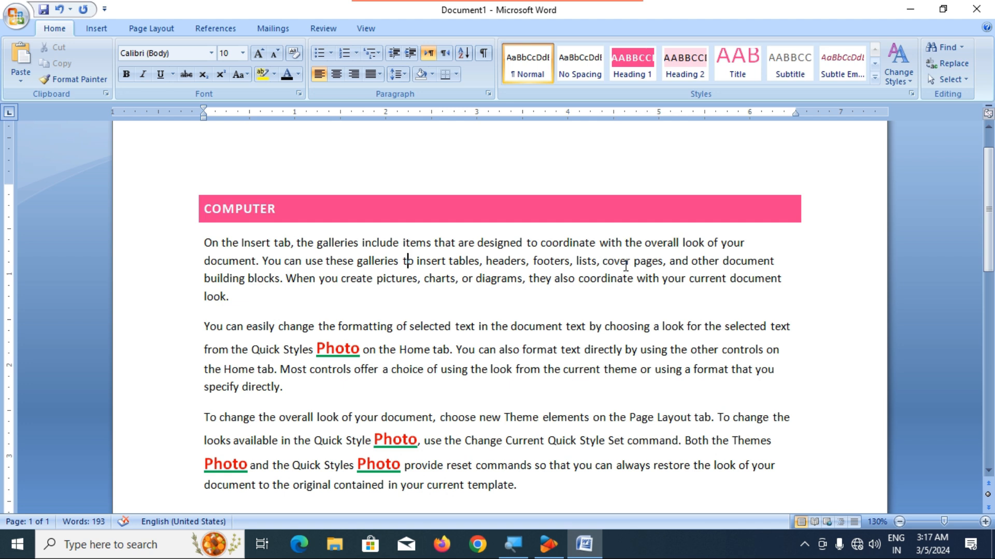
scroll(550, 348, down, 4)
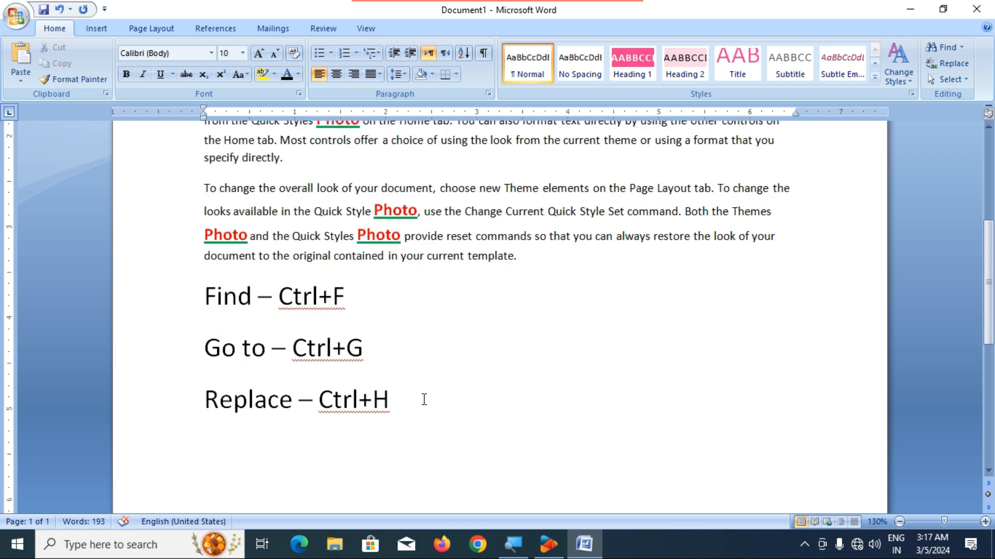
click(398, 294)
text(Select All - ct)
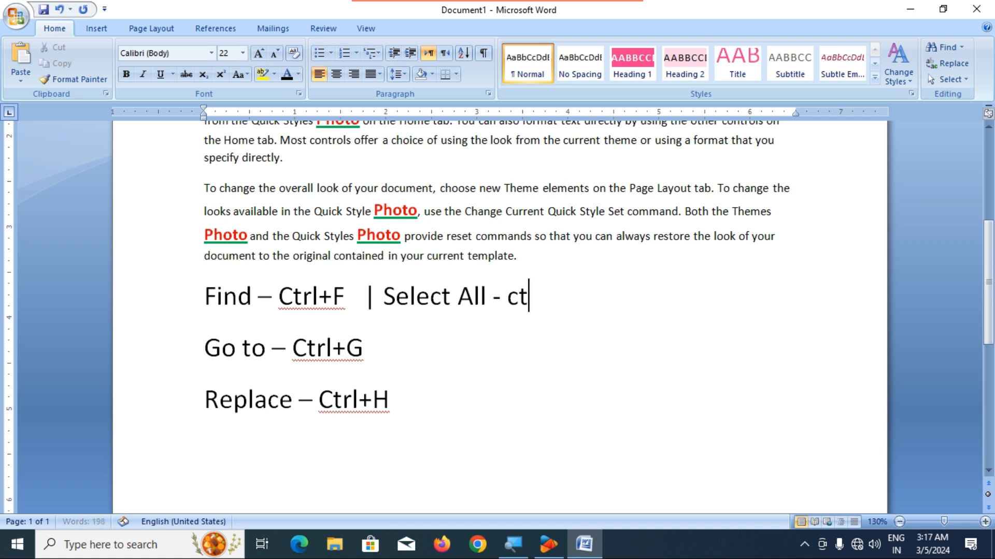
text(rl+a)
click(484, 355)
Select the whole document once more from its beginning and clear the selection again
scroll(382, 336, up, 5)
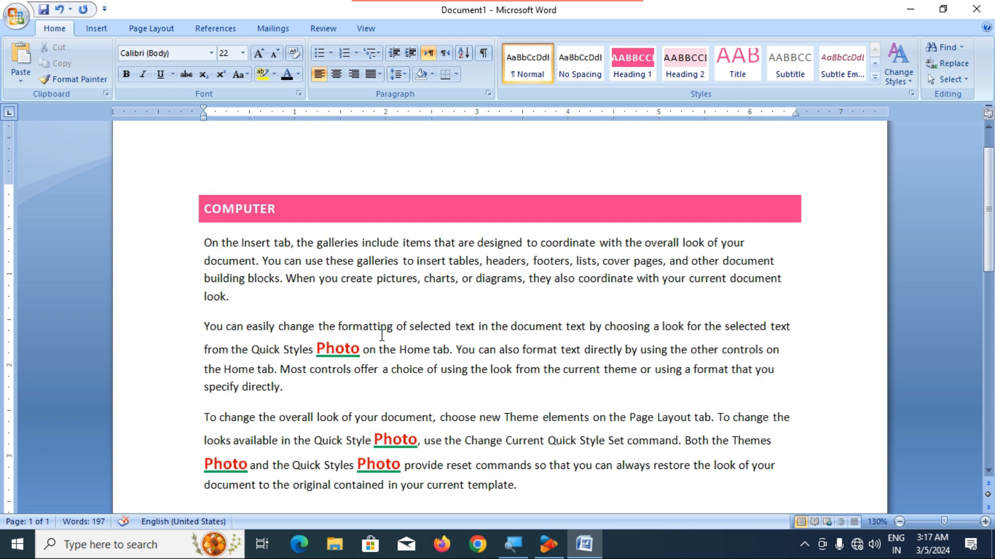
key(ctrl+a)
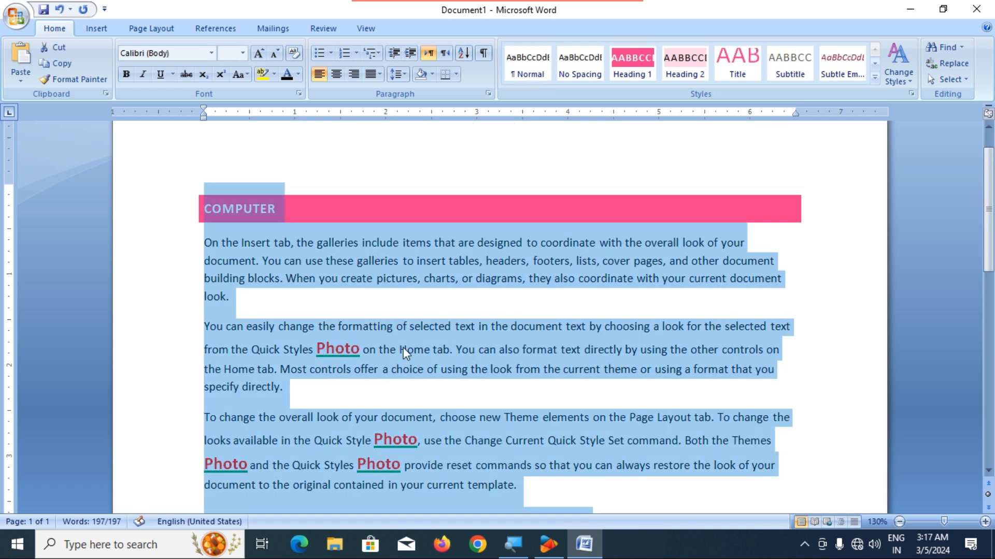
click(421, 367)
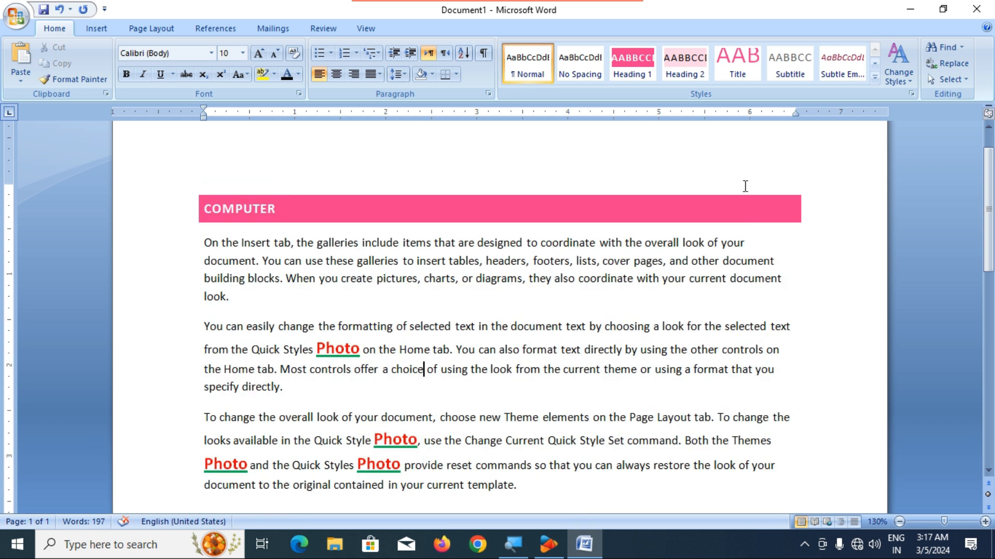
Review the available Select commands, before and after selecting the text from "On the Insert tab" through "You can easily change"
click(955, 79)
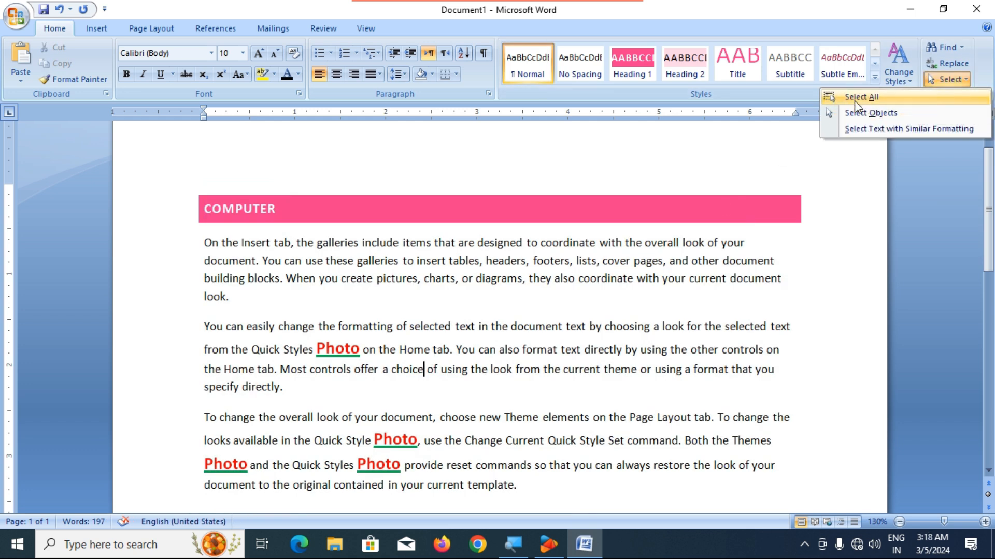
click(612, 337)
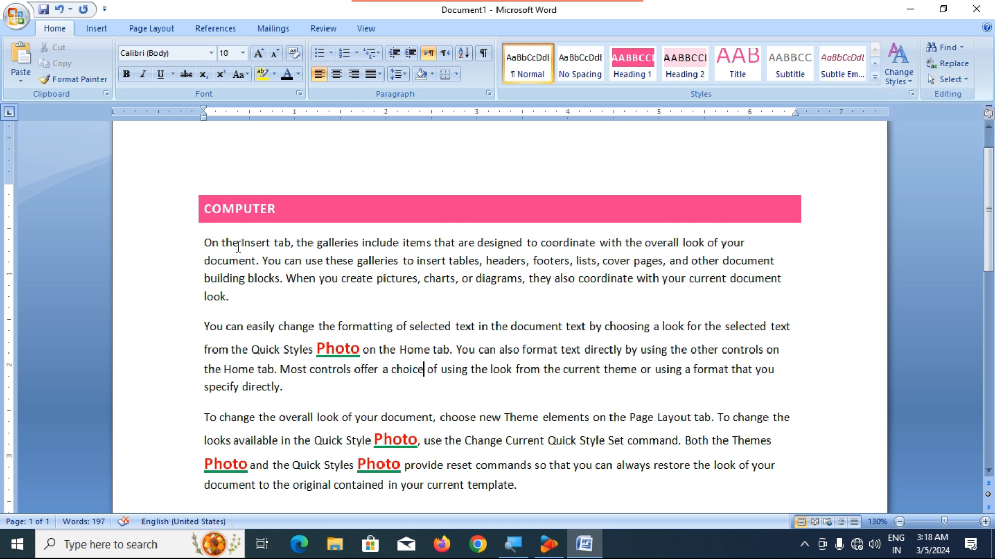
drag(201, 243, 306, 334)
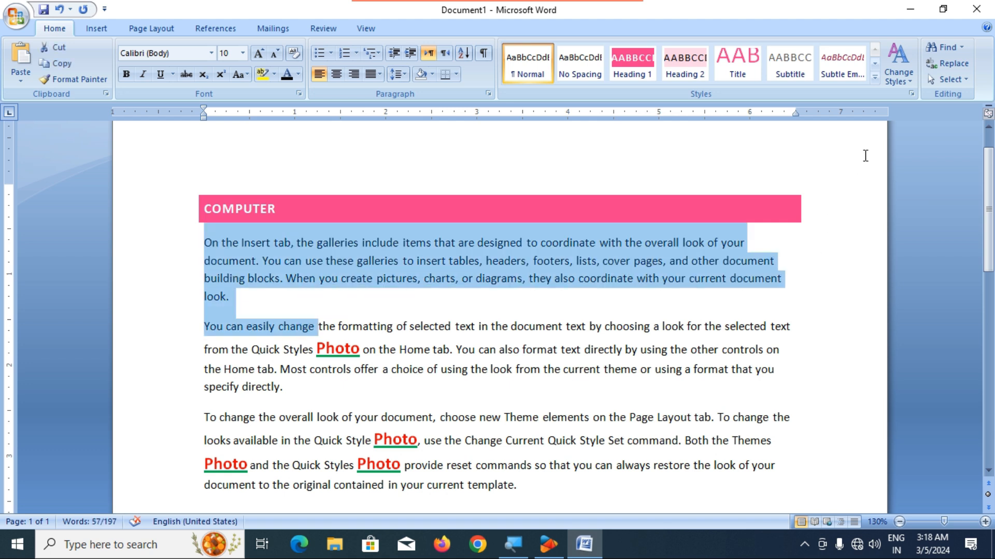
click(950, 79)
click(592, 374)
scroll(607, 363, down, 4)
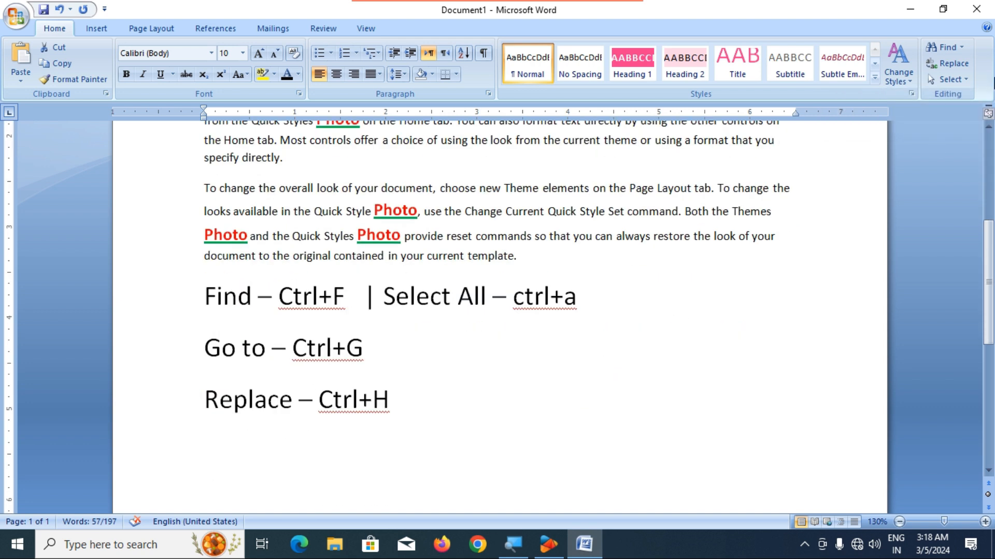
click(948, 79)
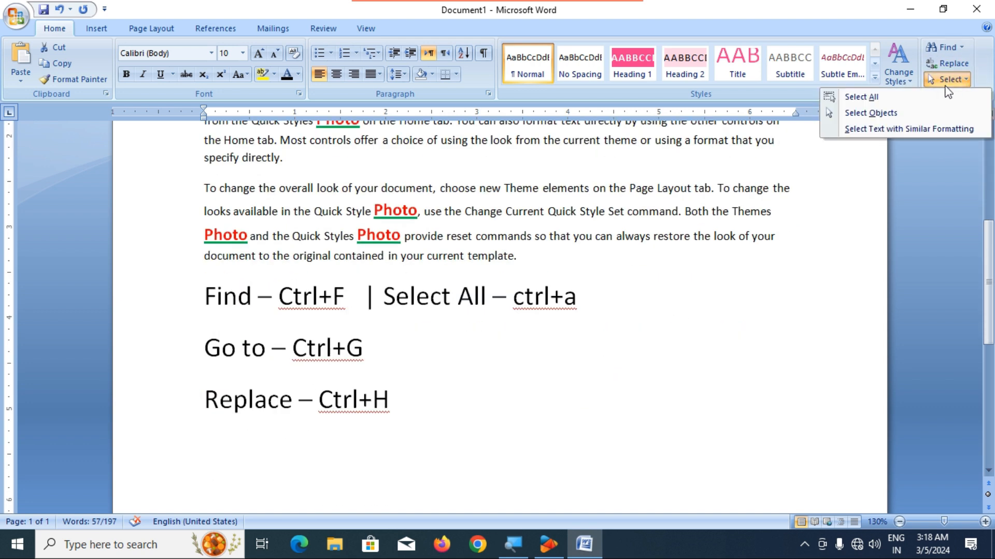
click(593, 357)
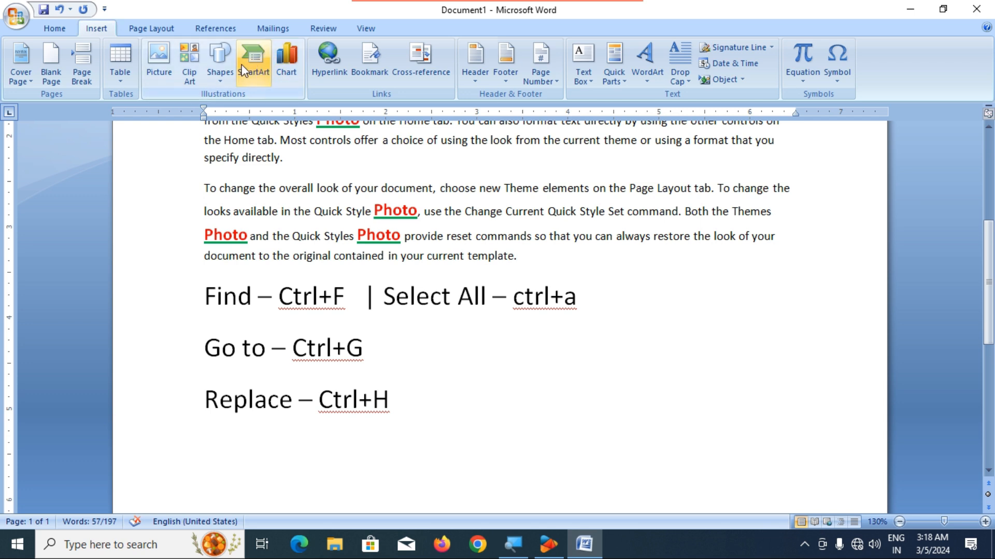
Draw a triangle about 1.1" high and 1.32" wide beside the shortcut lines and apply the dark blue shape style
click(226, 64)
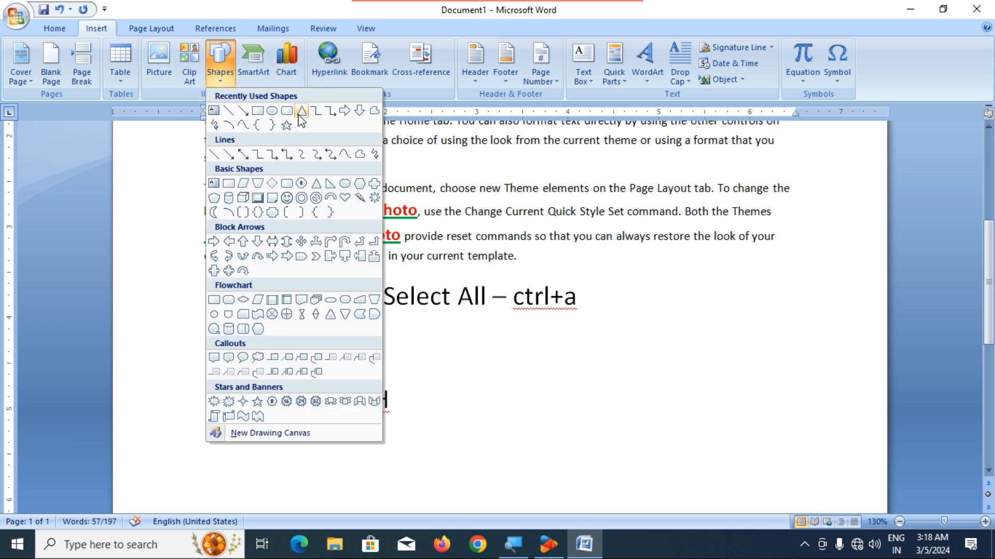
click(302, 112)
drag(642, 278, 761, 379)
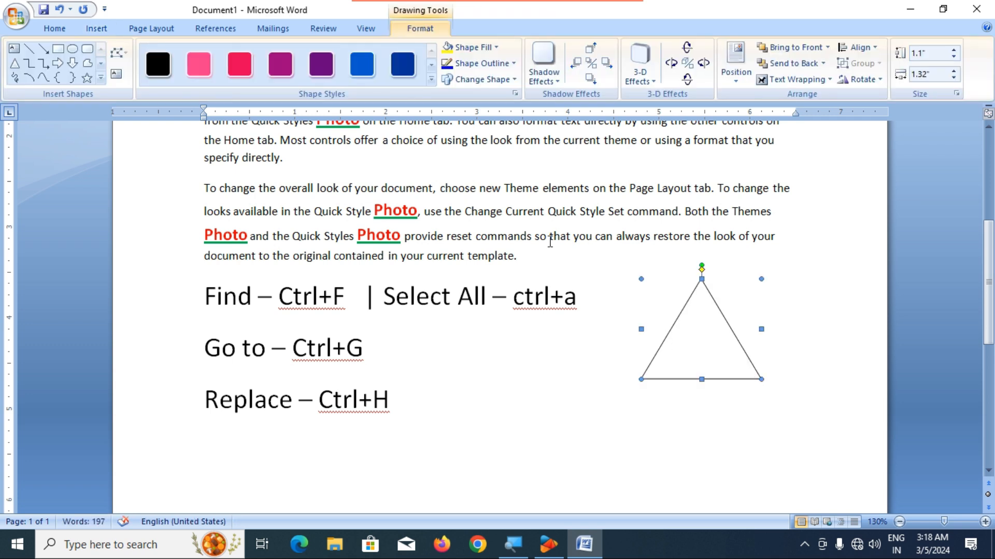
click(402, 64)
click(481, 353)
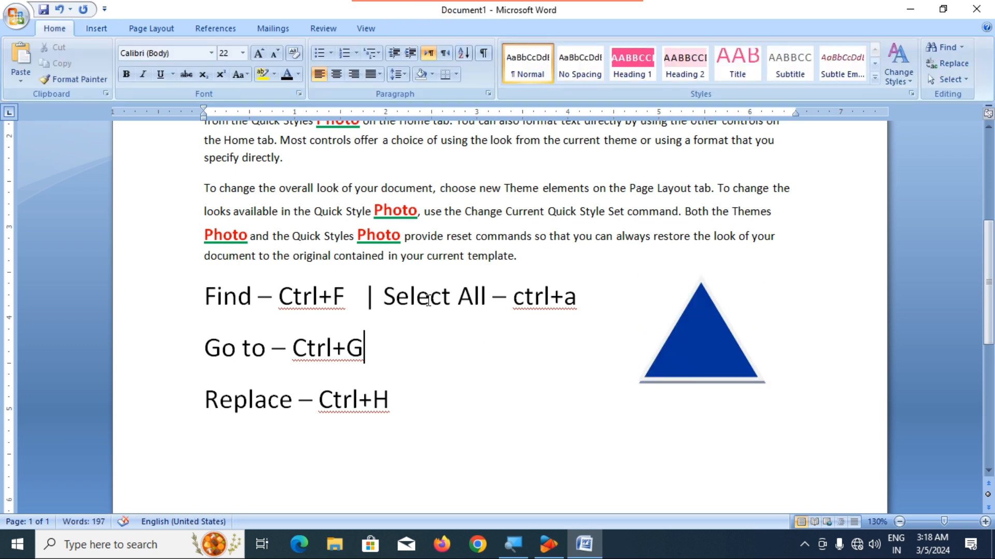
Draw a five-point star about 1.01" high and 1.22" wide beside the "Go to" and "Replace" lines and apply the magenta-purple shape style
click(97, 29)
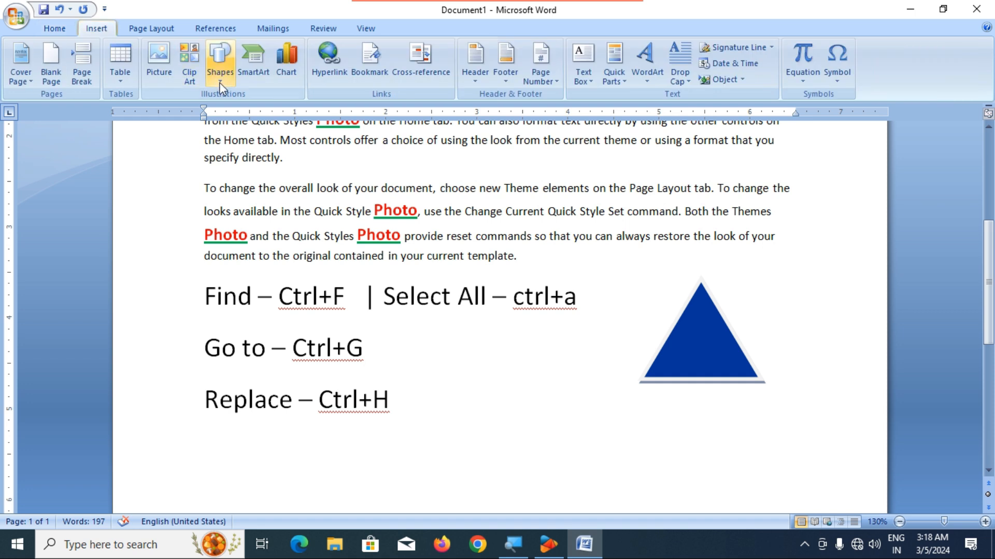
click(229, 70)
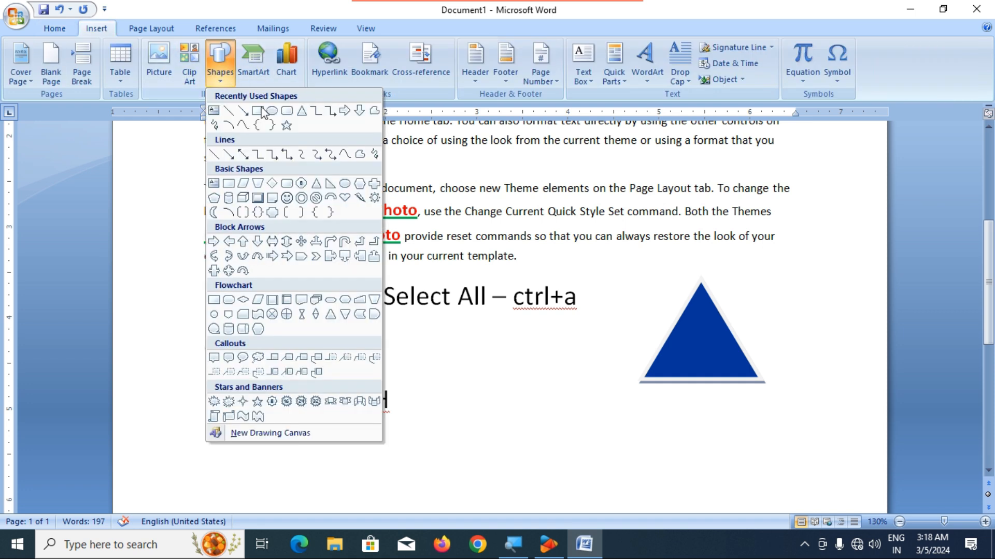
click(286, 125)
drag(414, 333, 523, 424)
click(285, 64)
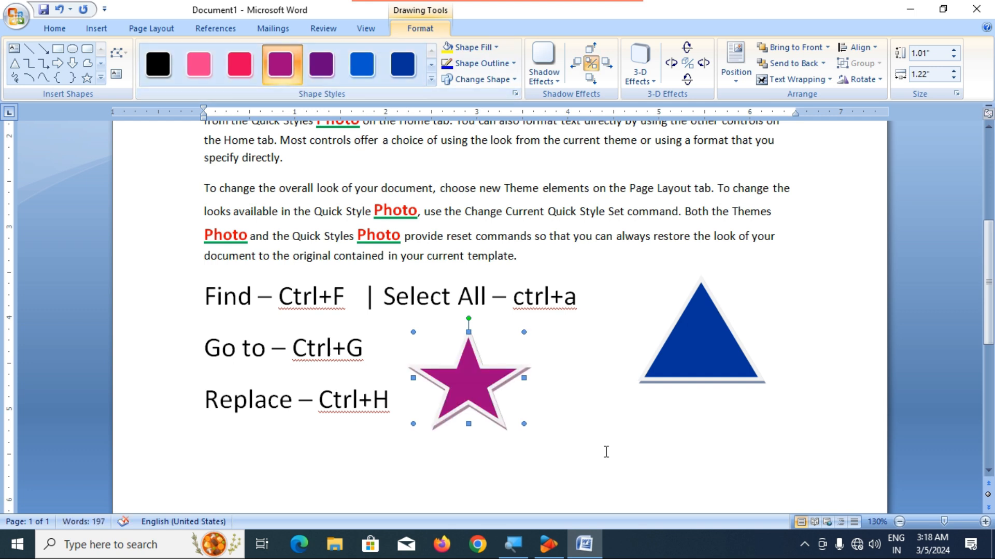
click(582, 414)
Turn on Select Objects and select the star and the triangle together
click(687, 354)
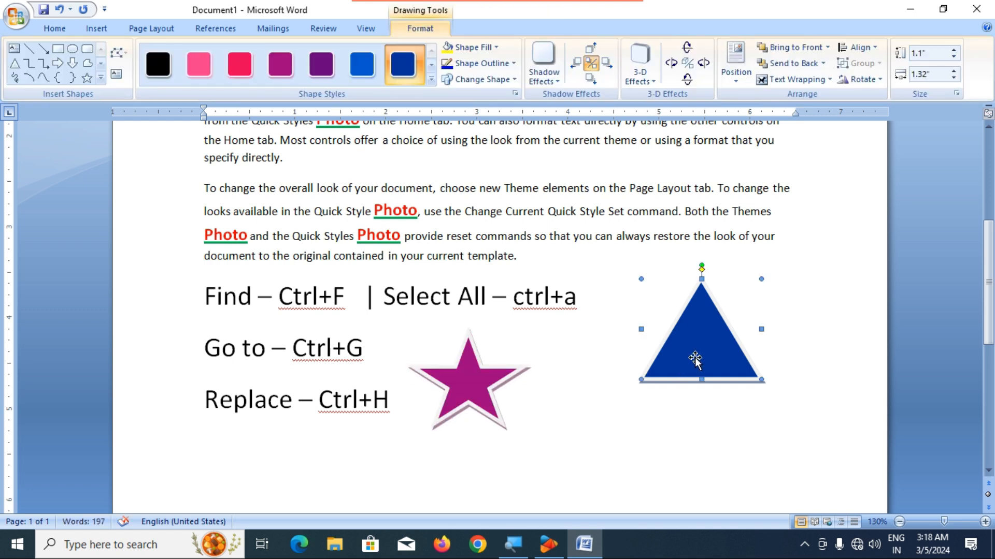
click(54, 29)
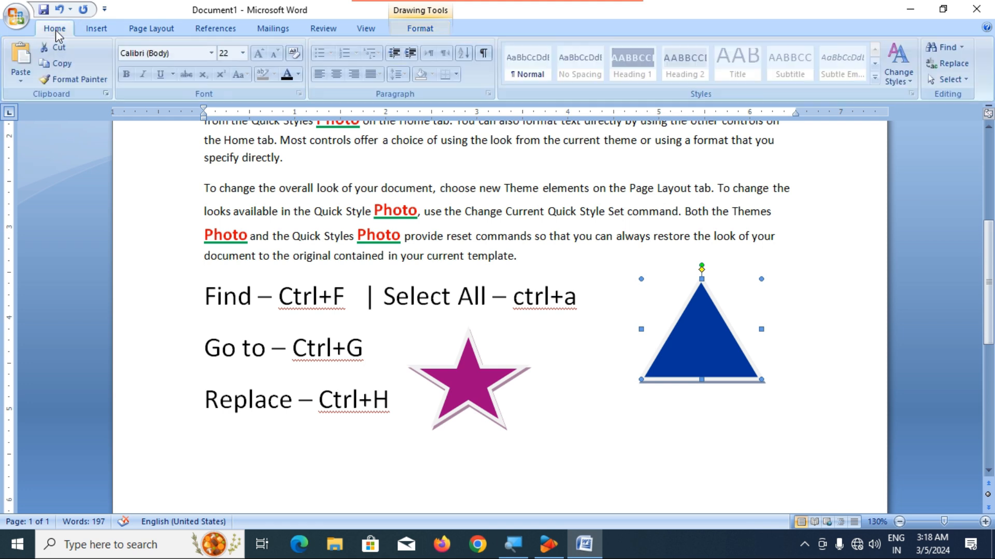
click(953, 80)
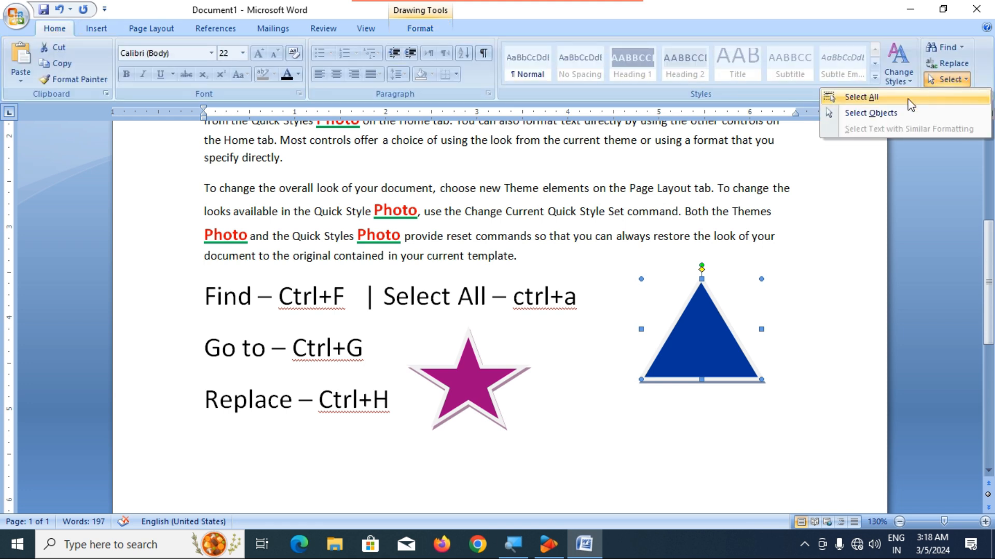
click(870, 114)
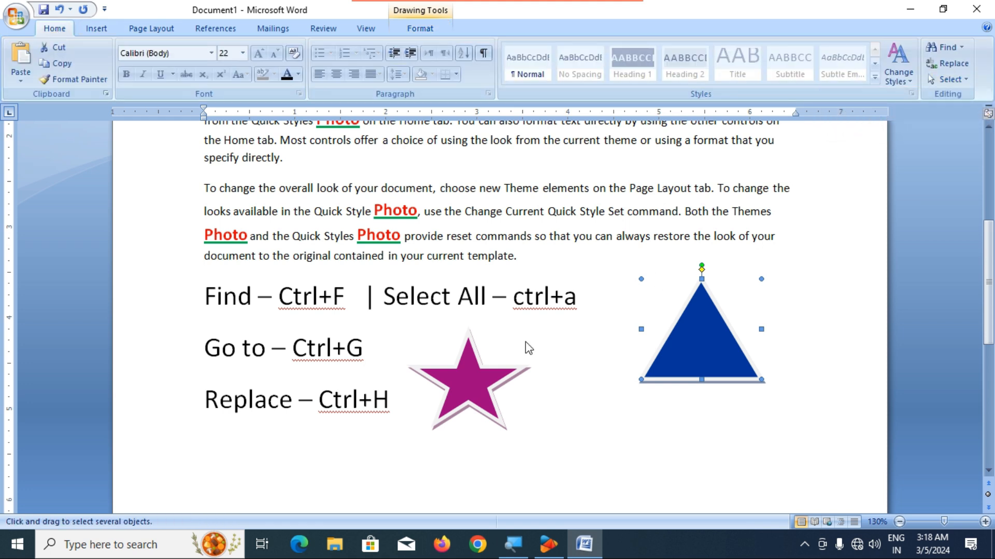
click(481, 392)
click(715, 352)
click(477, 388)
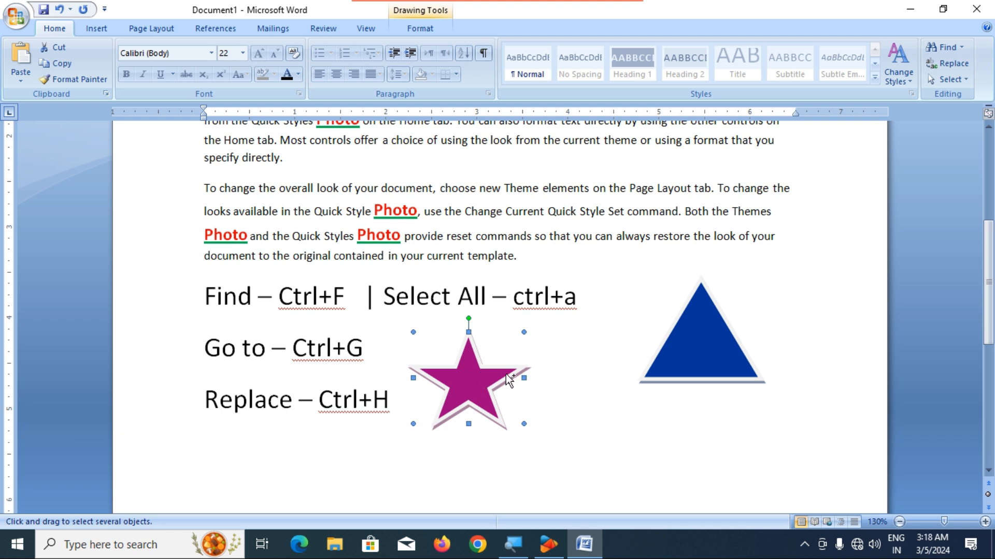
shift+click(712, 358)
Move the selected star and triangle together slightly up and to the right, and clear the selection
drag(707, 347, 693, 391)
drag(697, 297, 738, 290)
click(722, 392)
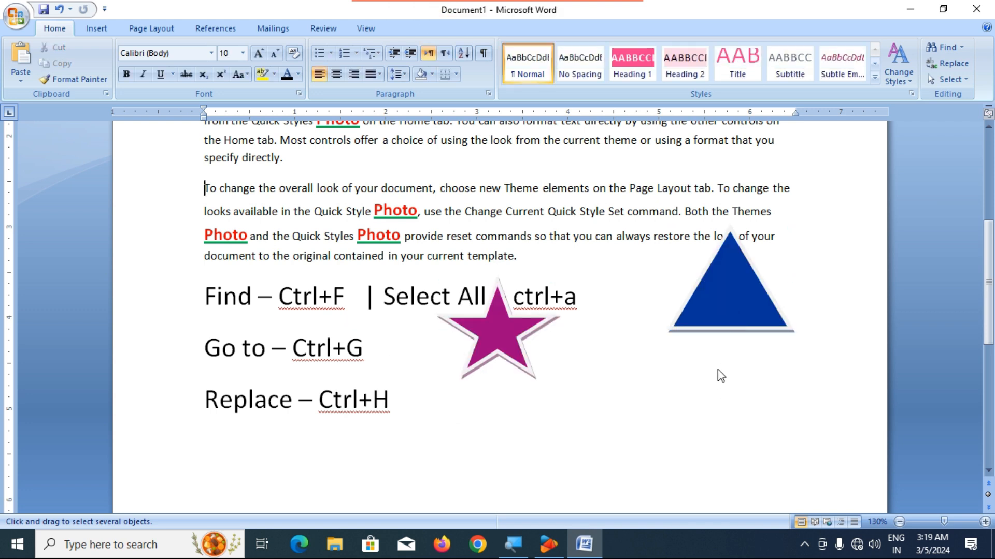
Select the triangle and the star together, check the Select Objects command, and release both shapes
click(723, 304)
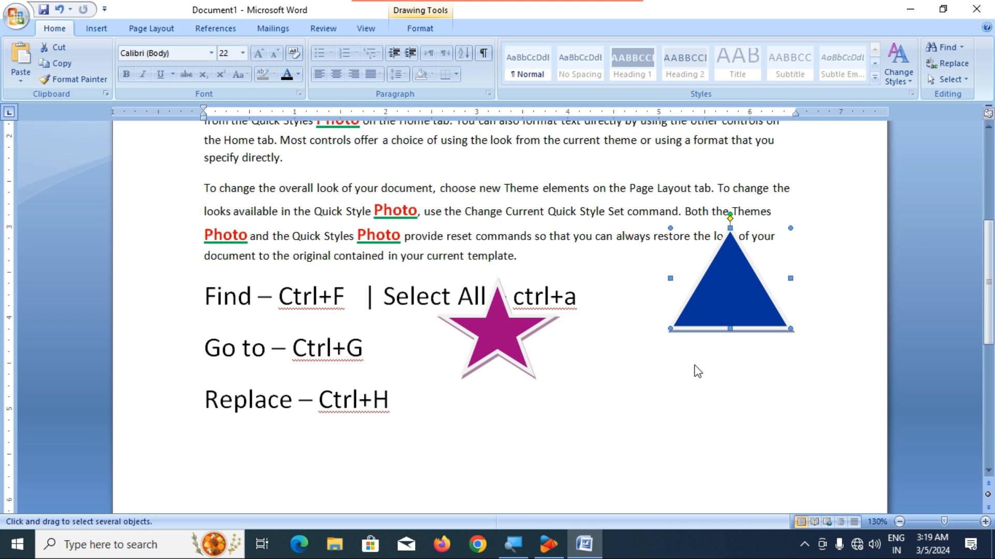
shift+click(505, 335)
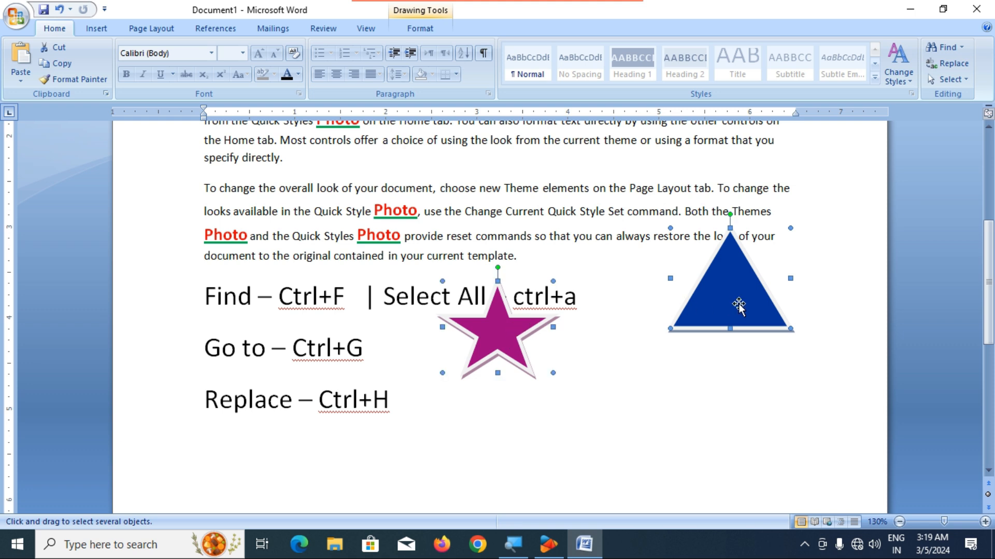
click(957, 81)
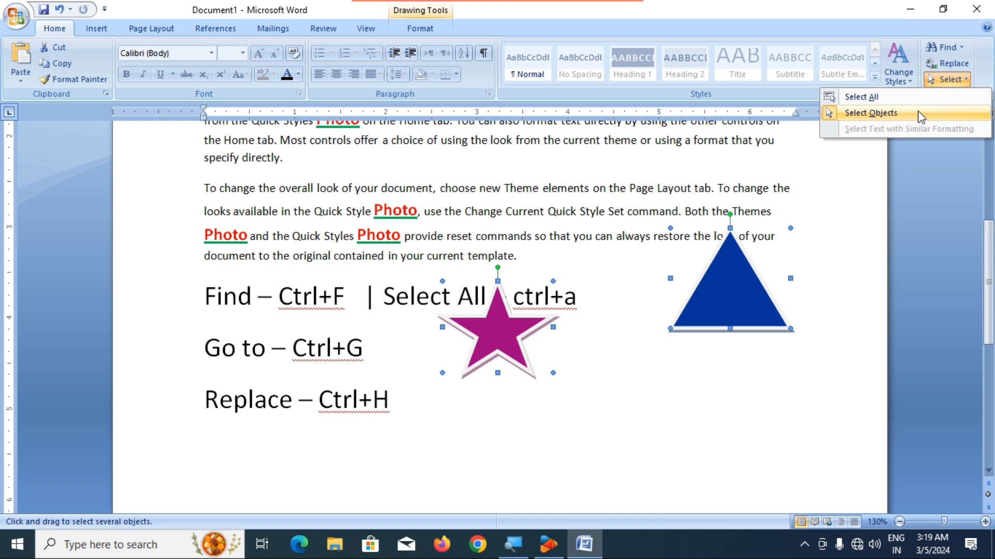
click(861, 115)
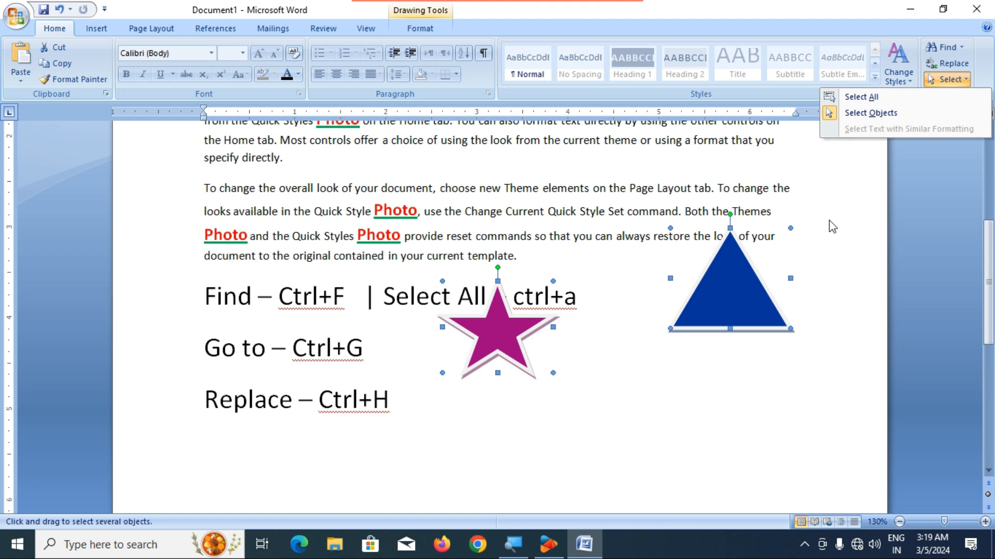
key(Escape)
key(Escape)
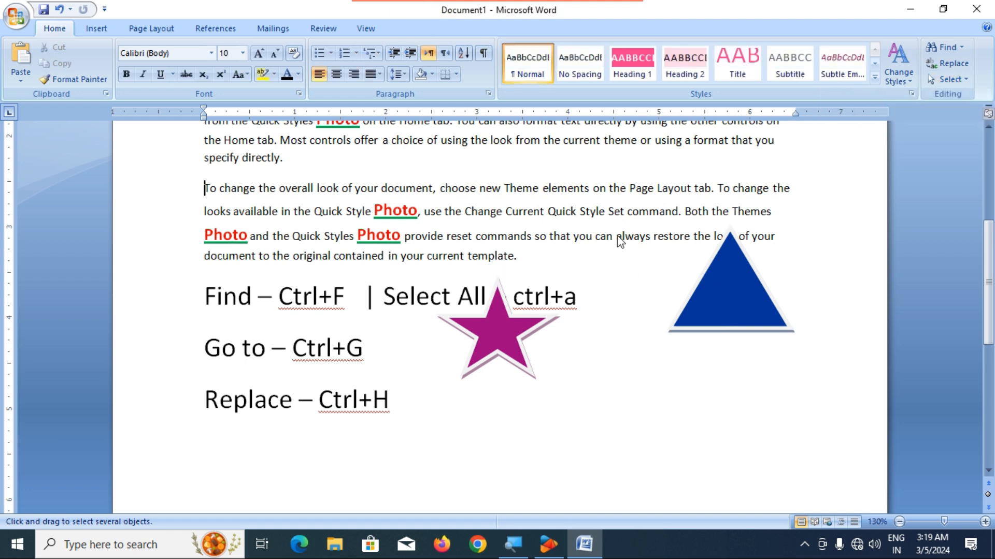
Delete the blue triangle and the purple star from the document
click(730, 300)
drag(730, 300, 673, 350)
key(Delete)
click(492, 347)
key(Delete)
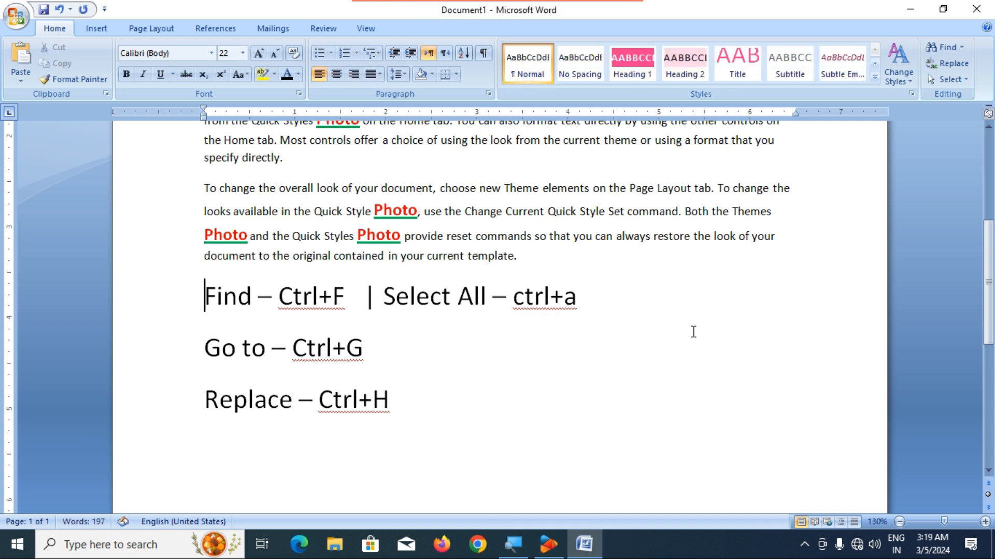
Select all text with formatting similar to the word "Insert" in the first paragraph, and clear the selection
scroll(941, 109, up, 4)
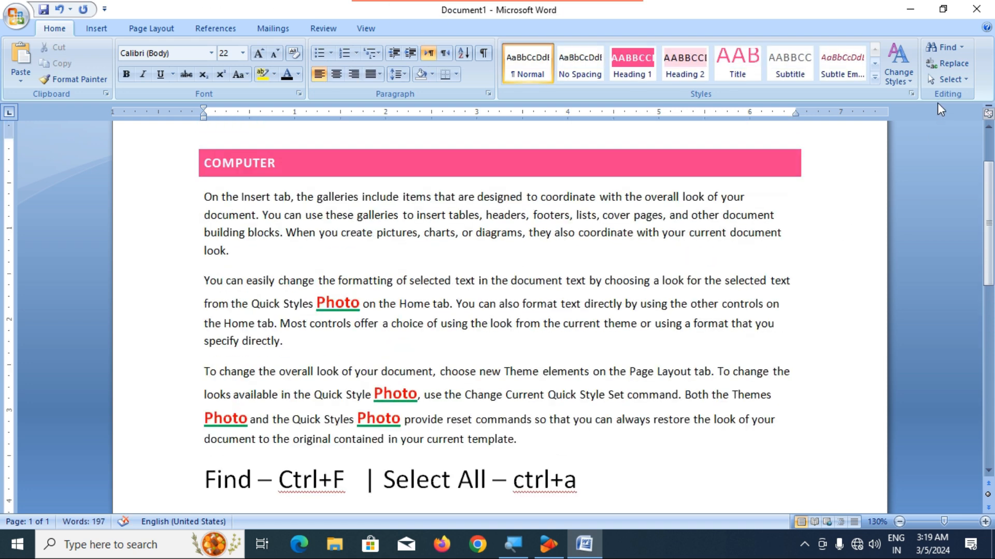
click(957, 80)
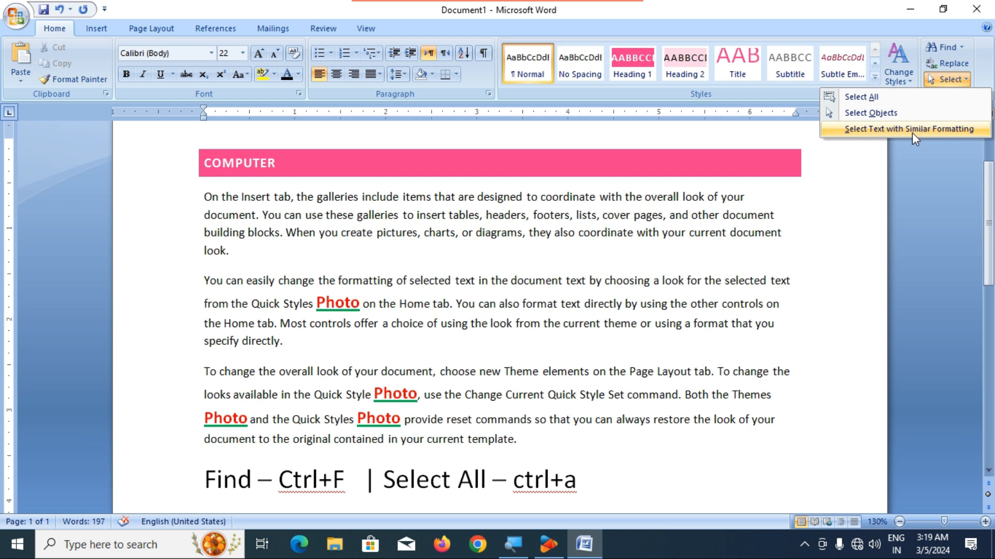
click(615, 314)
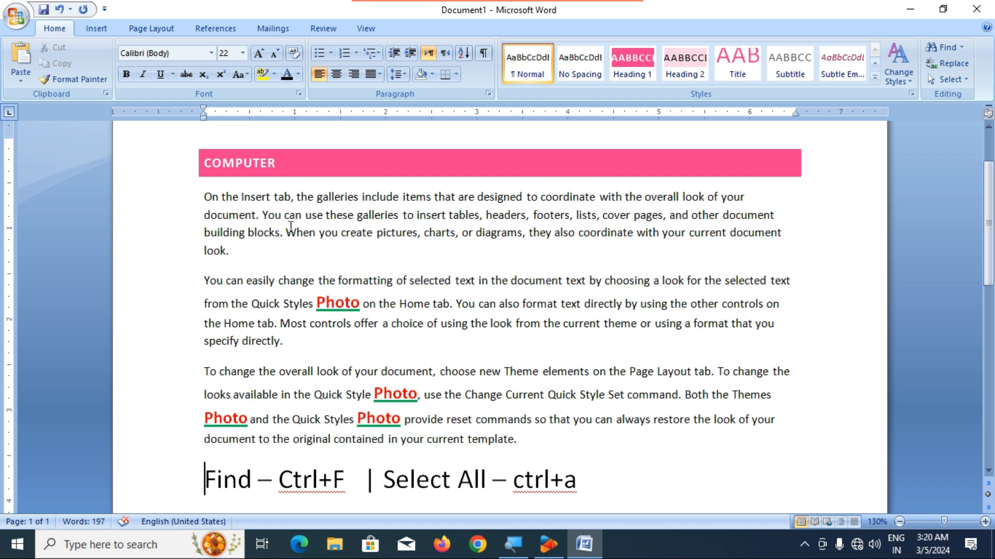
click(252, 197)
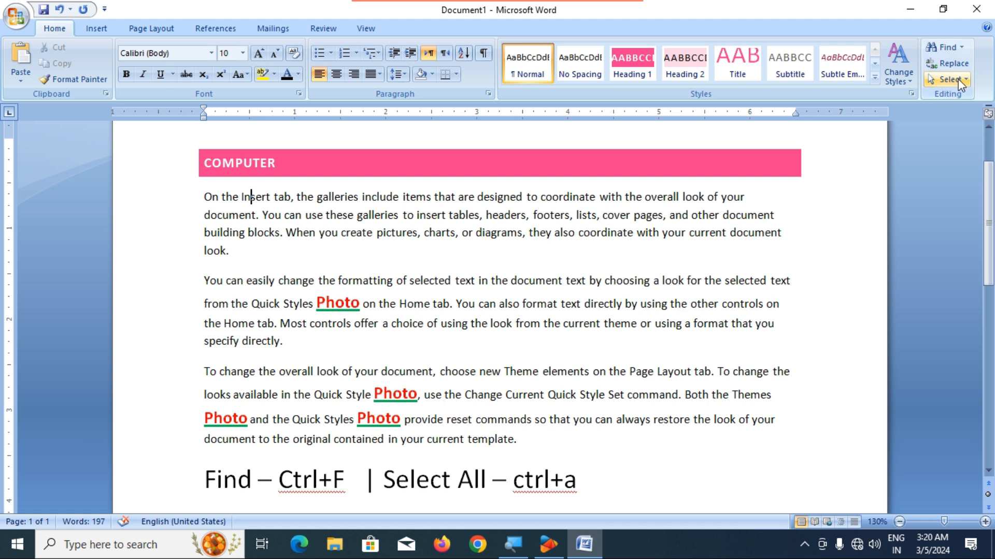
click(958, 79)
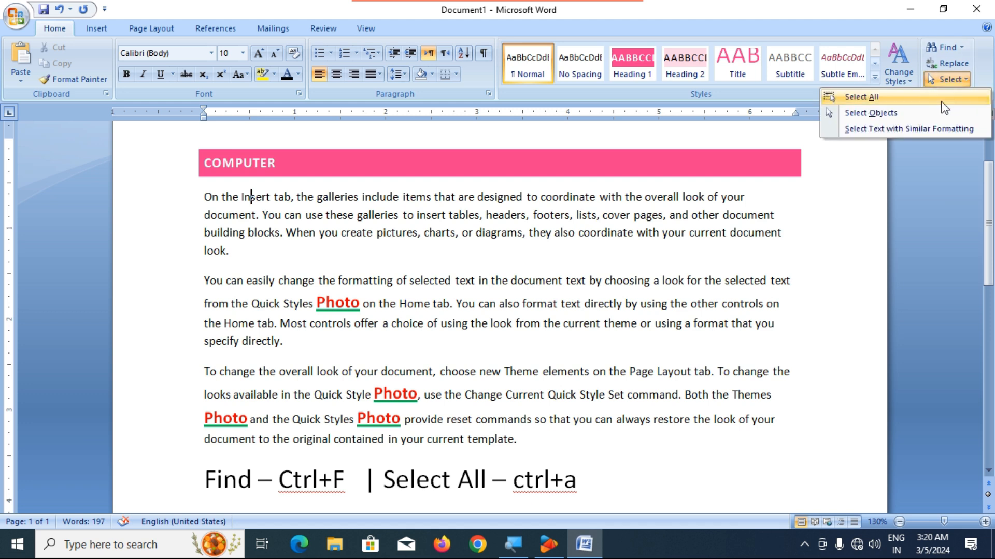
click(908, 129)
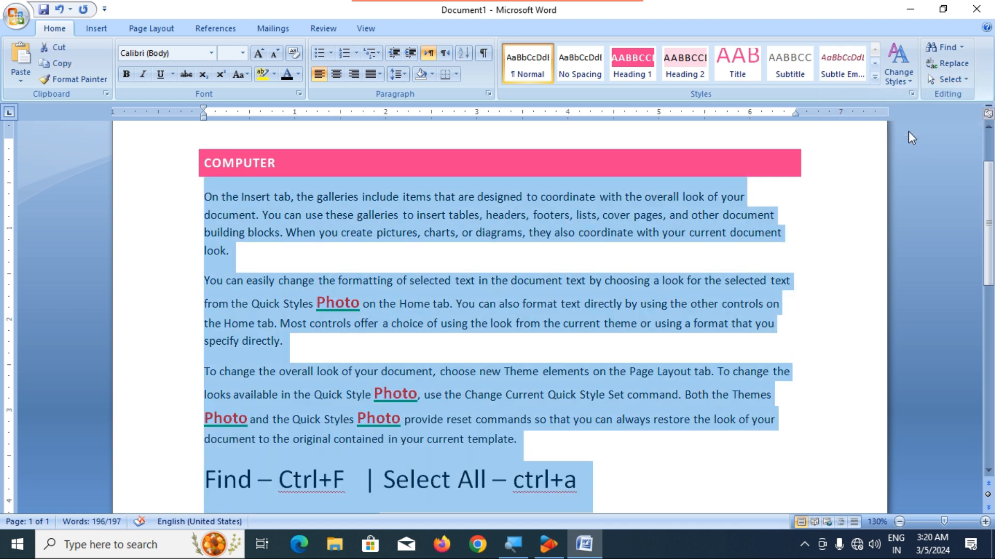
click(491, 327)
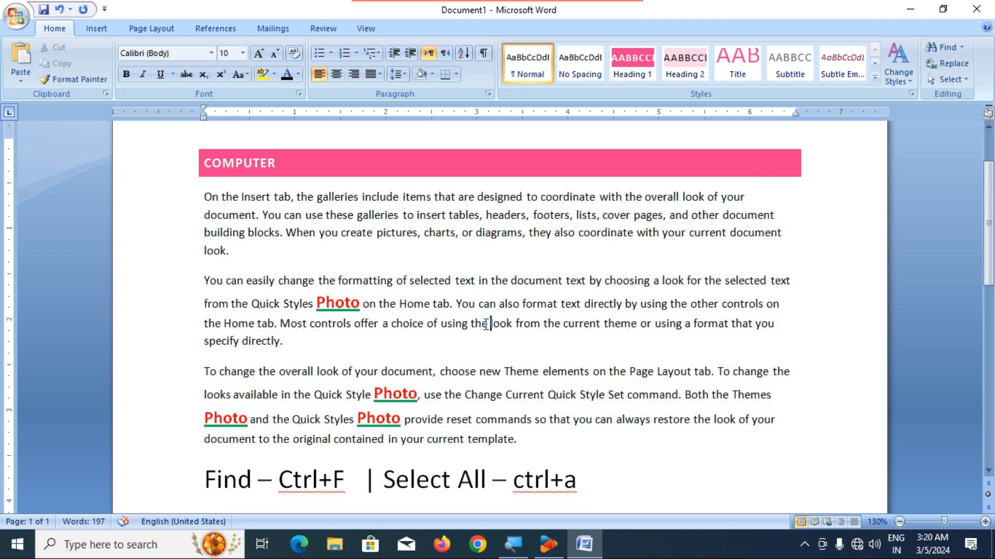
Select the word "Photo" in the second paragraph, extend the selection to all similarly formatted text, and release it
double_click(335, 303)
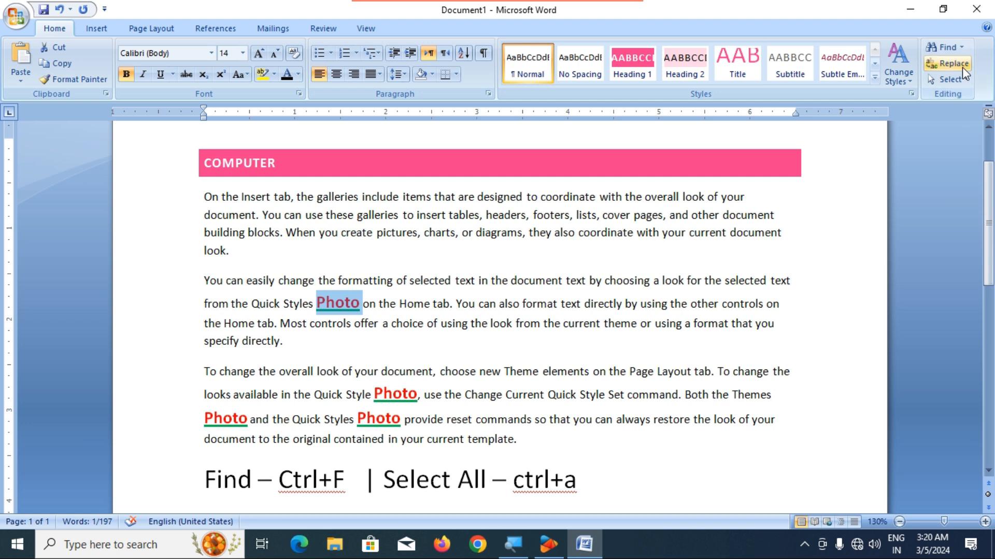
click(959, 78)
click(928, 129)
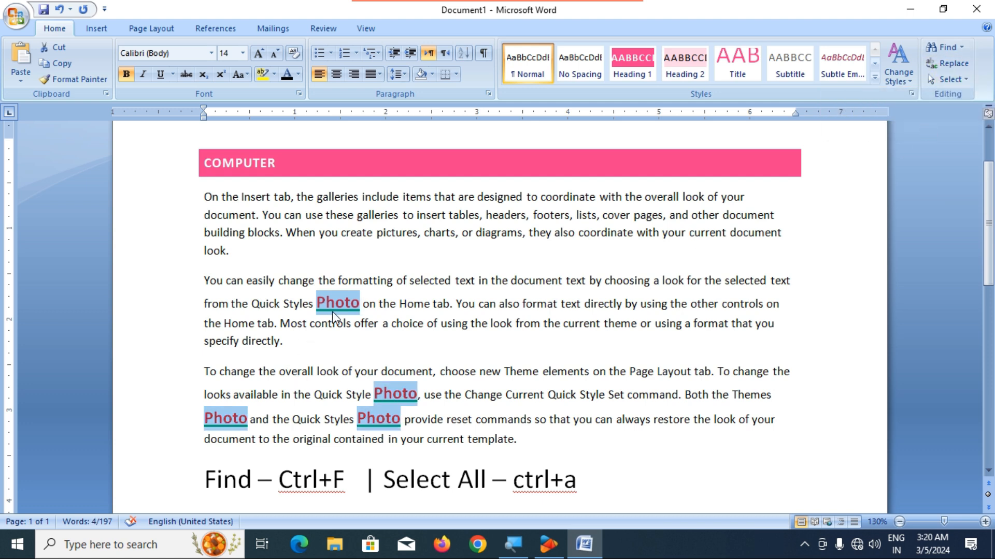
scroll(350, 307, down, 1)
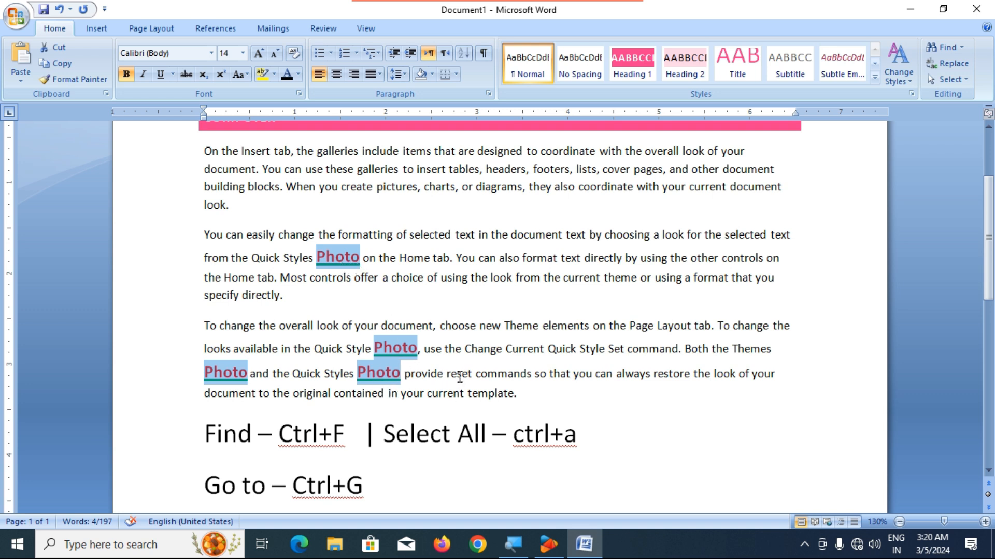
click(440, 382)
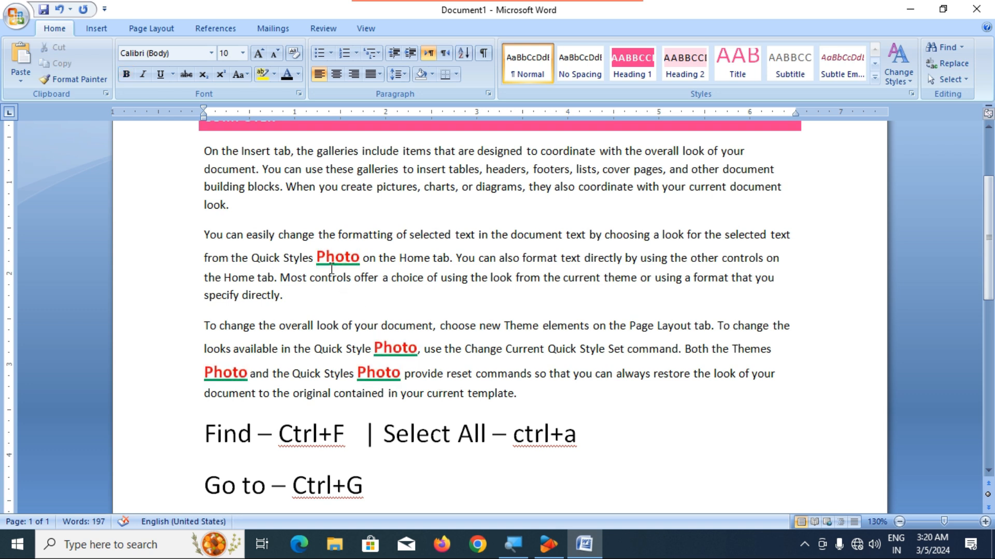
Select "Photo" in the second paragraph, switch the selection to the third paragraph's first "Photo", and clear it
drag(317, 255, 364, 265)
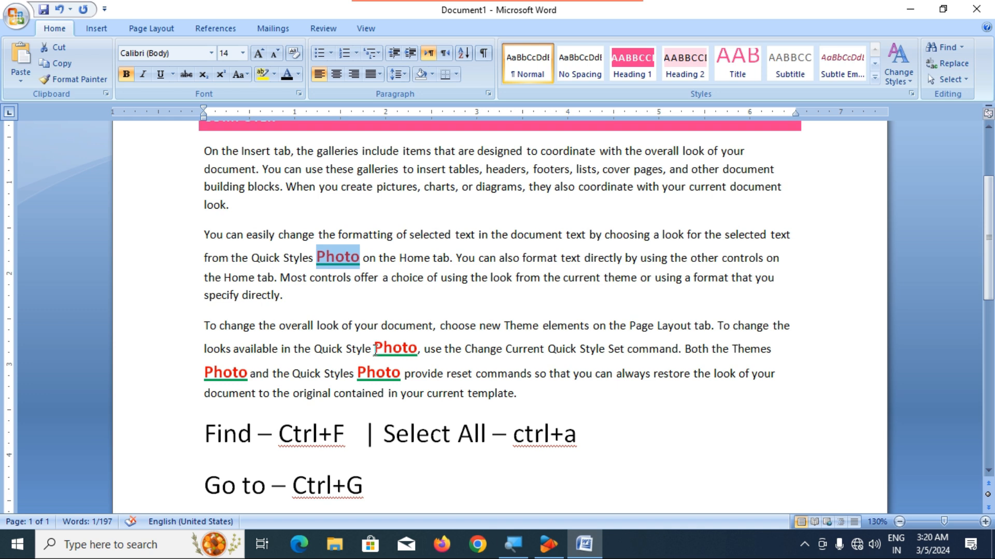
drag(376, 349, 419, 365)
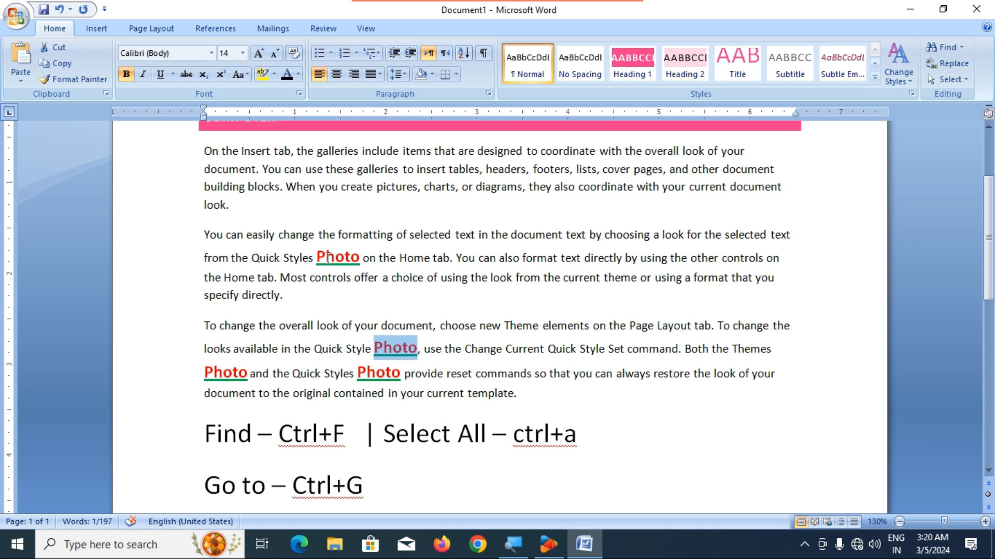
click(622, 257)
Select the second paragraph's "Photo" together with the third paragraph's first and last "Photo", and clear the multiple selection
drag(318, 254, 361, 267)
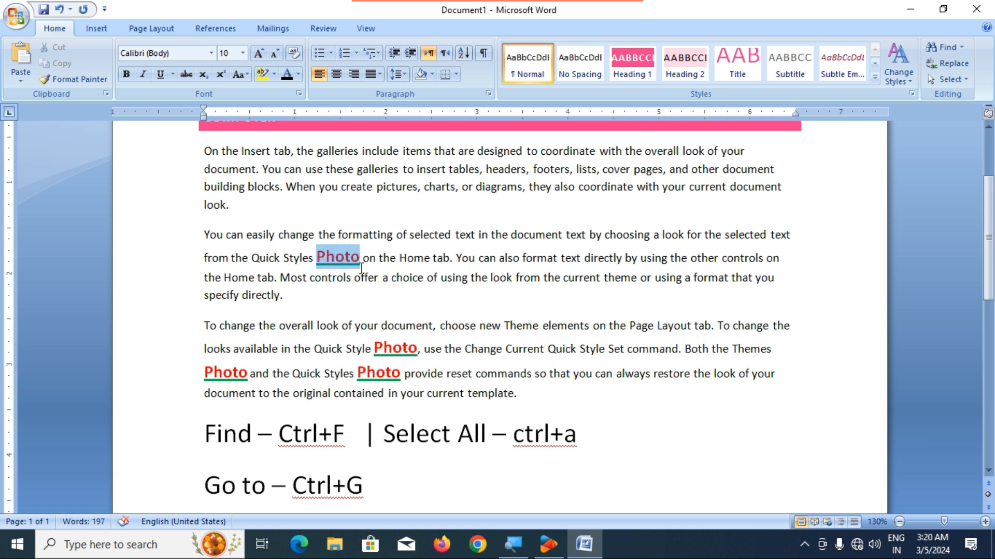
drag(376, 346, 422, 363)
drag(361, 372, 405, 382)
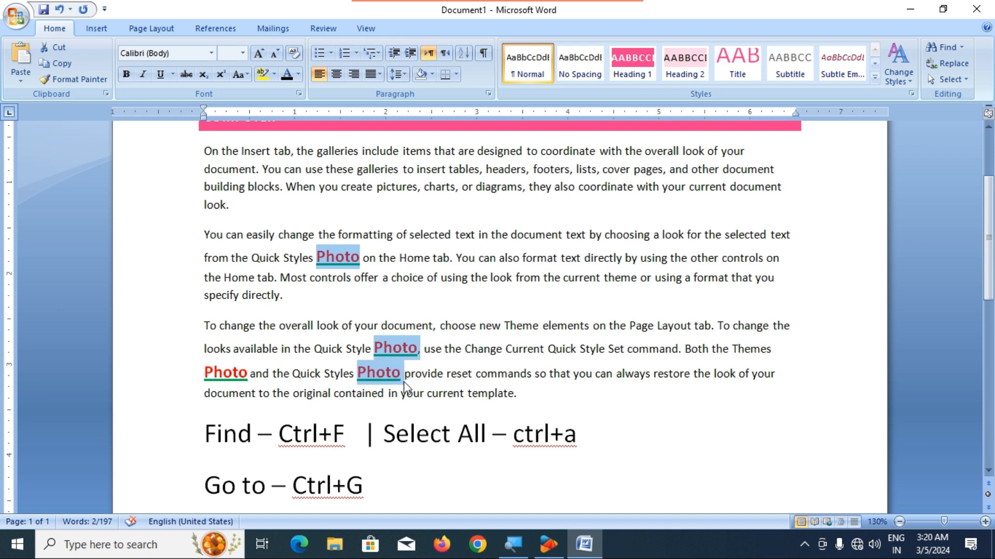
click(668, 350)
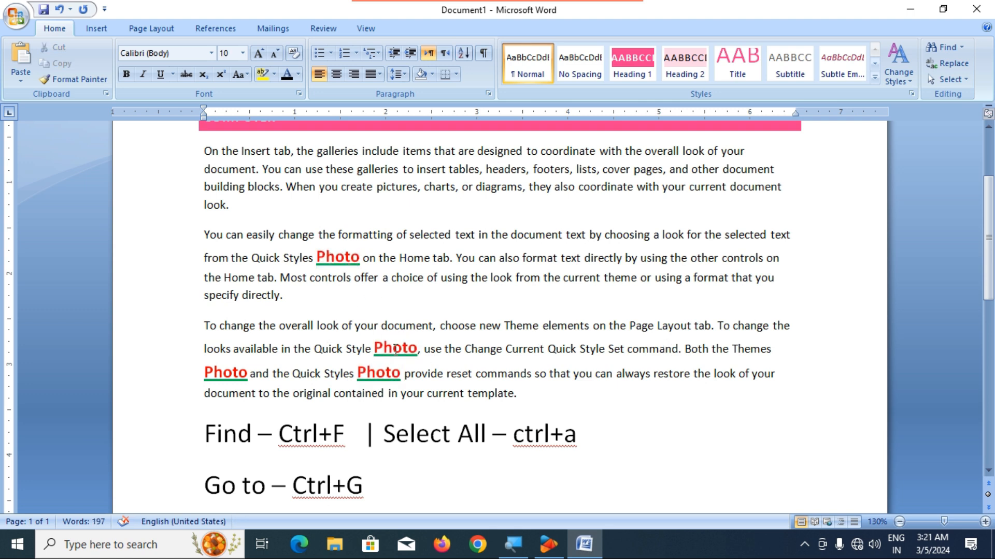
Use Select Text with Similar Formatting on the second paragraph's "Photo" to select every matching word, and deselect them
double_click(340, 259)
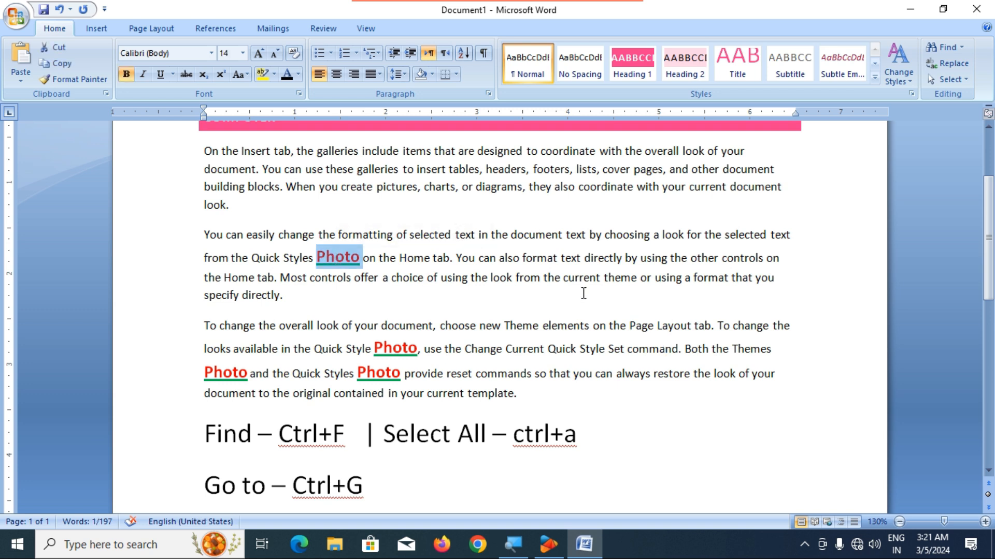
click(962, 79)
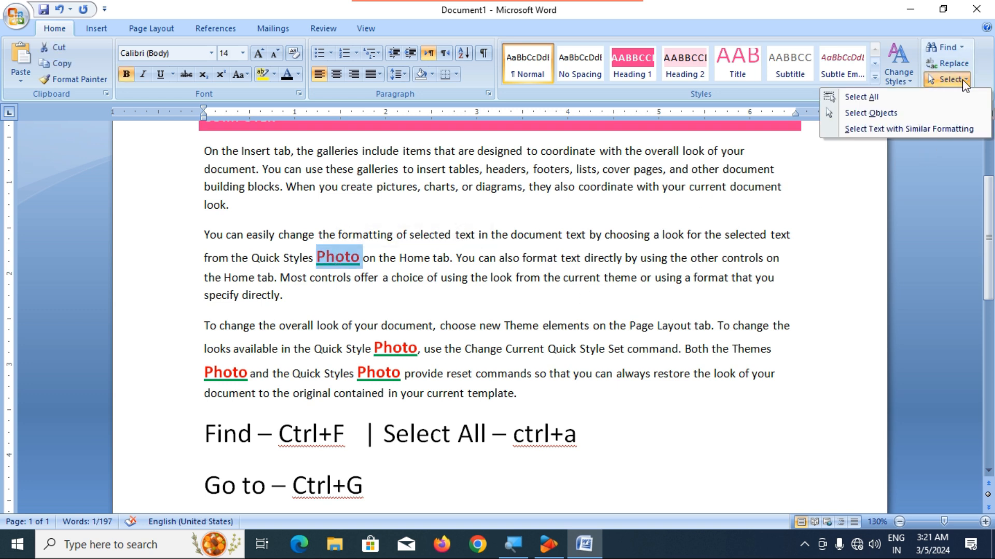
click(913, 129)
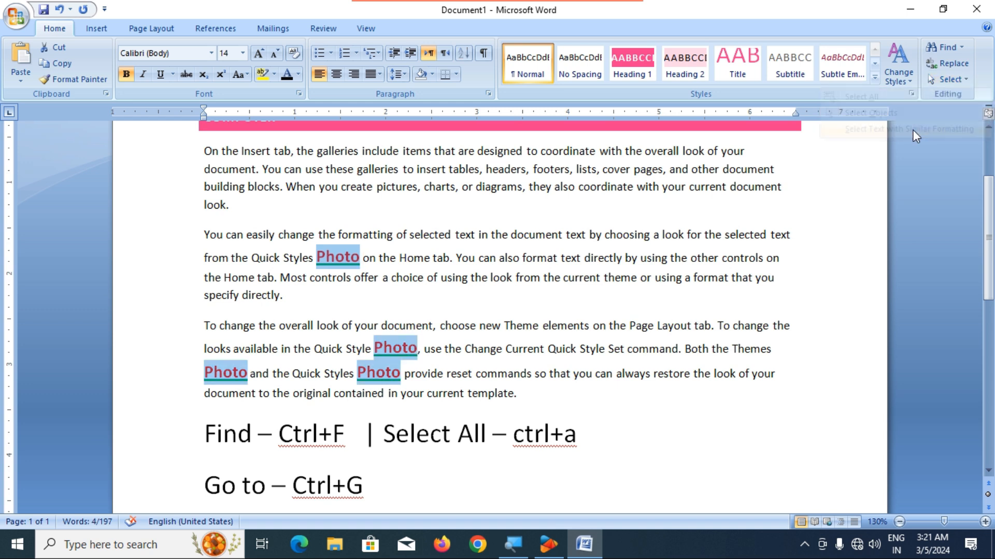
click(529, 283)
scroll(529, 283, up, 1)
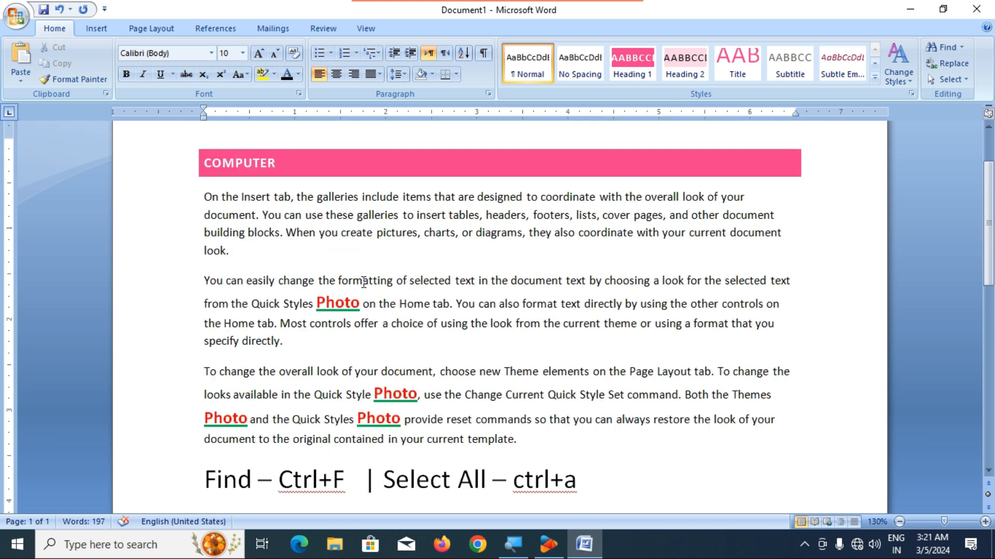
Select all text formatted like the word "formatting" in the second paragraph, and clear the selection
double_click(364, 282)
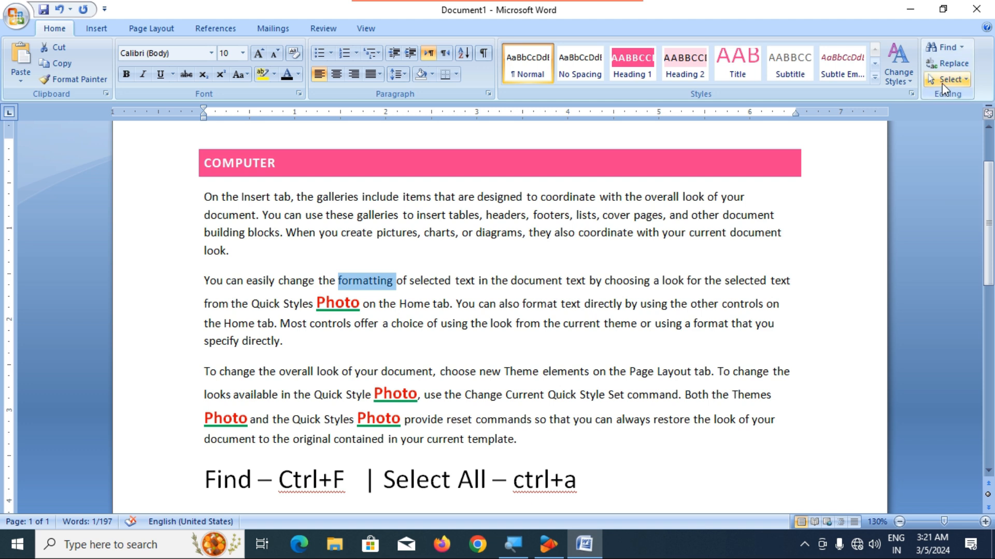
click(944, 81)
click(922, 130)
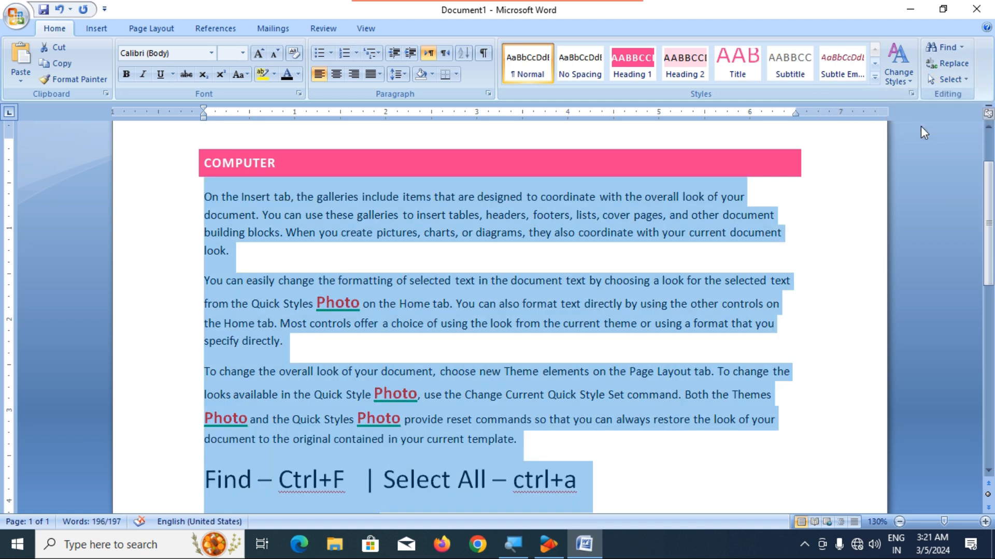
click(533, 296)
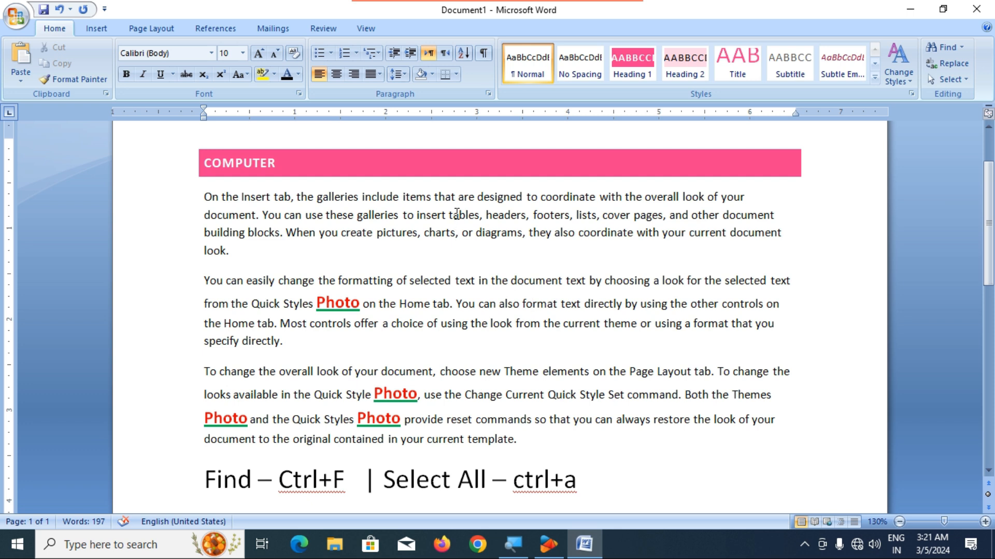
Select all text formatted like the word "tables" in the first paragraph, and clear the selection
double_click(456, 214)
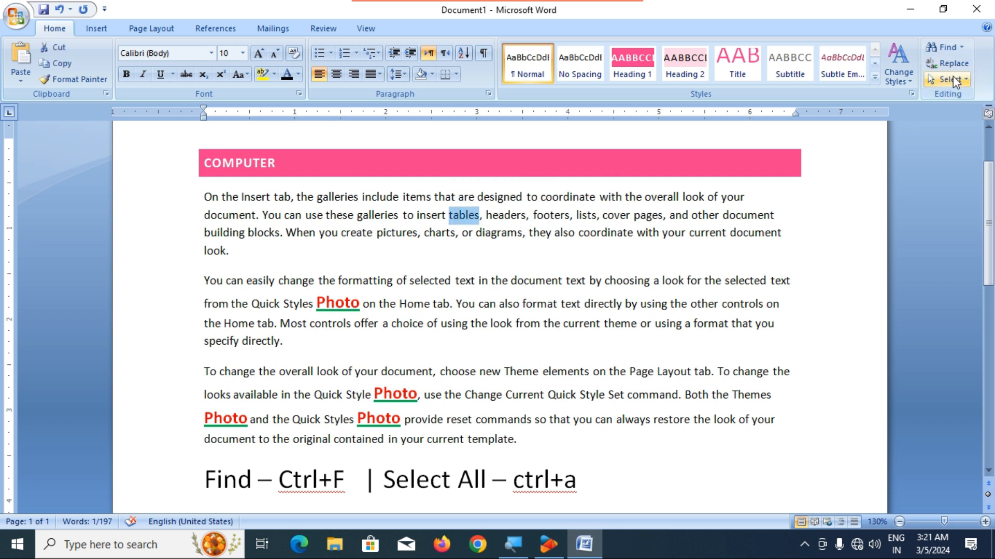
click(953, 76)
click(912, 130)
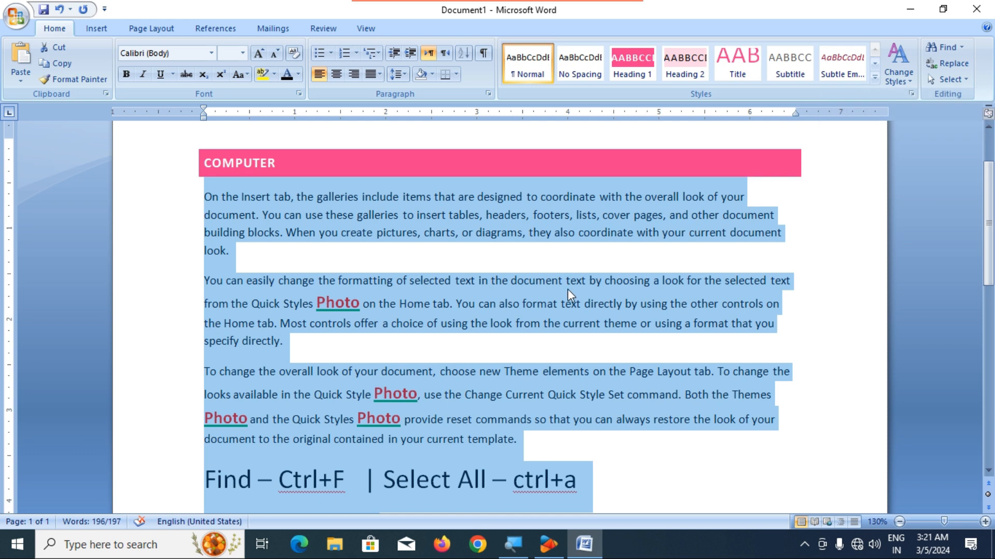
click(531, 305)
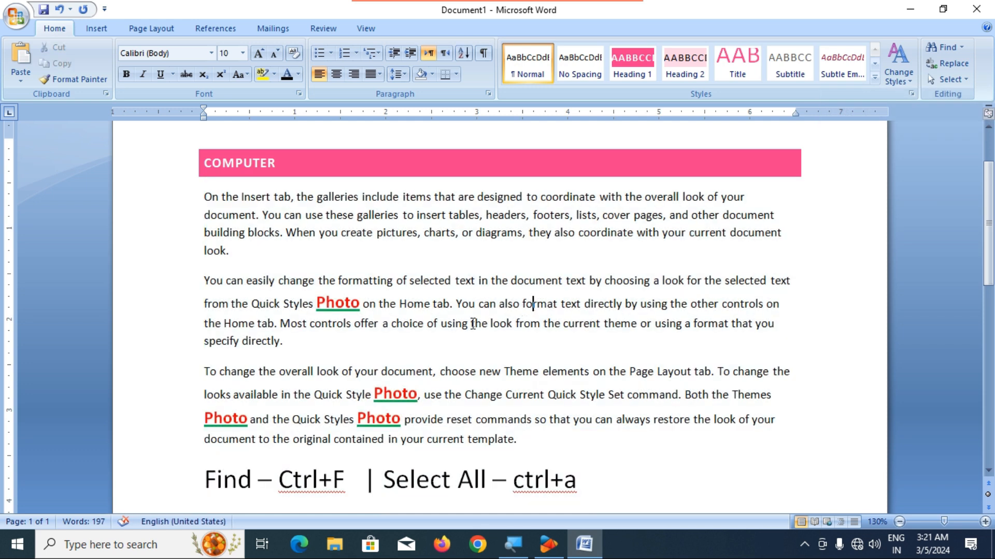
Select all text formatted like the red underlined "Photo" in the second paragraph, and deselect it
double_click(338, 302)
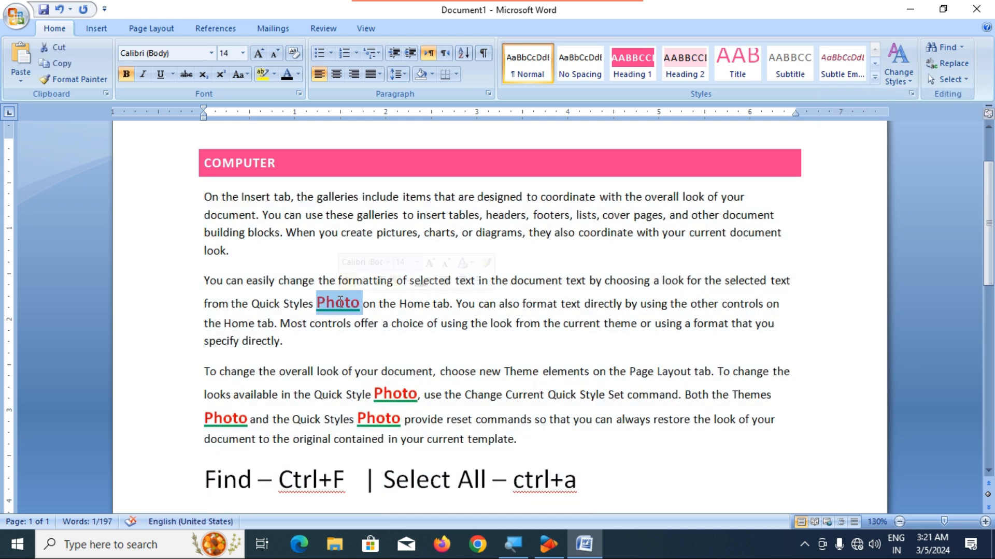
click(953, 79)
click(888, 129)
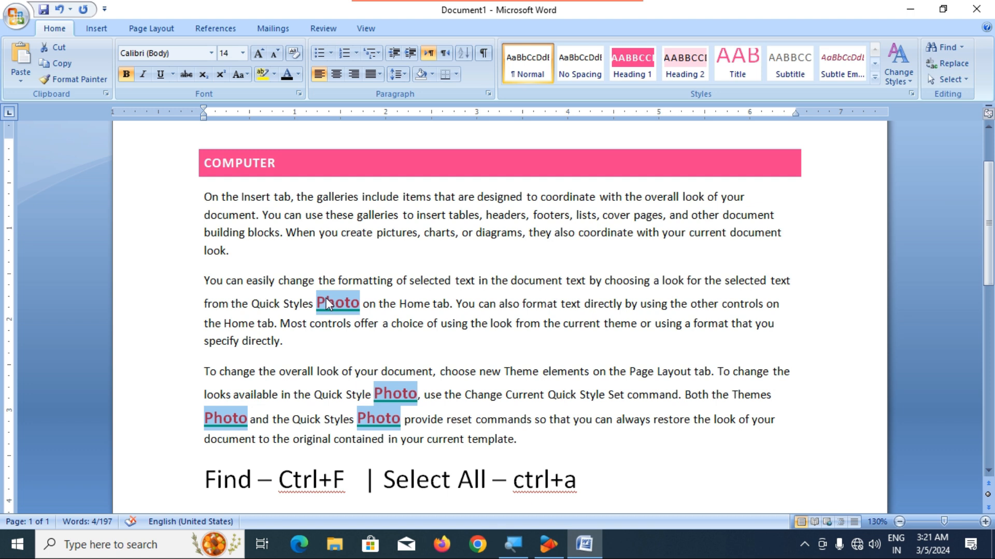
click(575, 415)
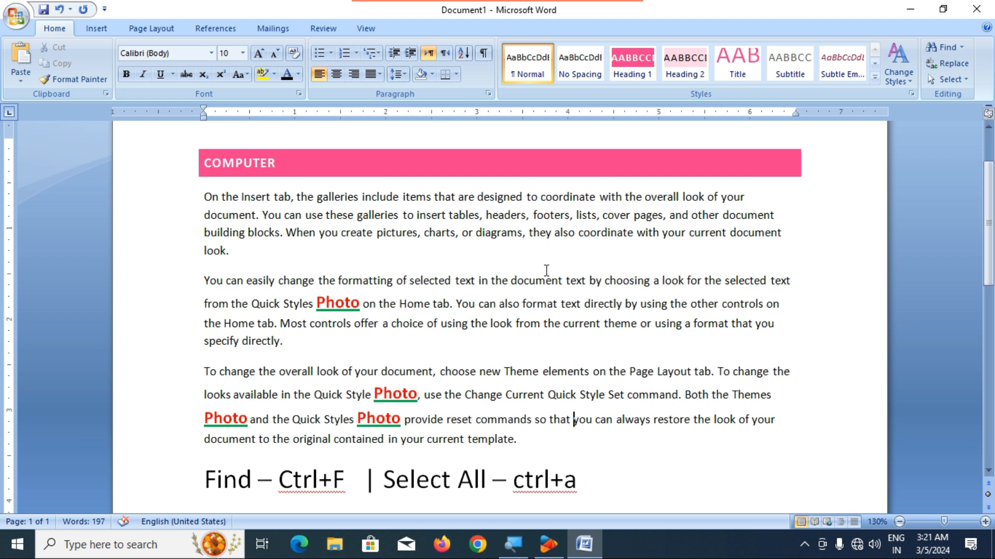
click(513, 315)
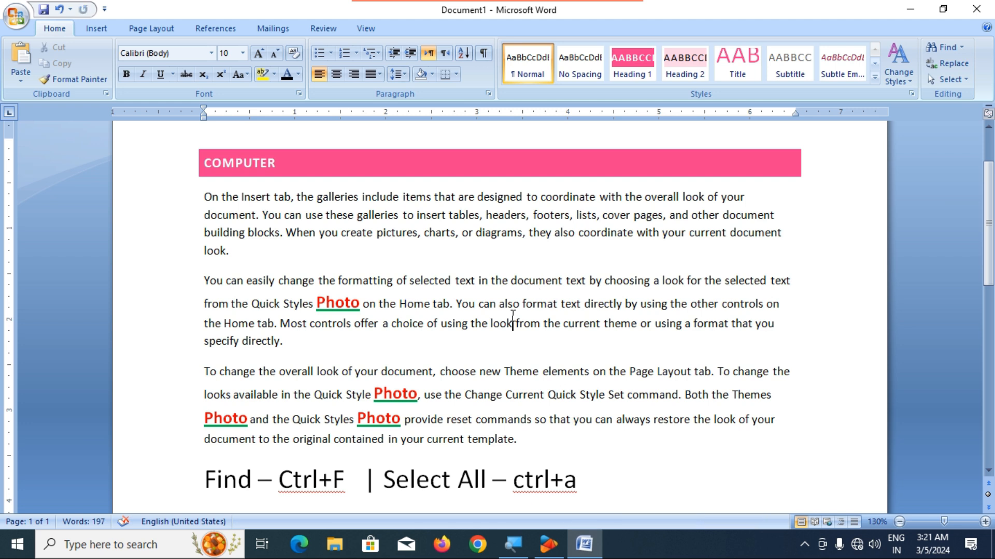